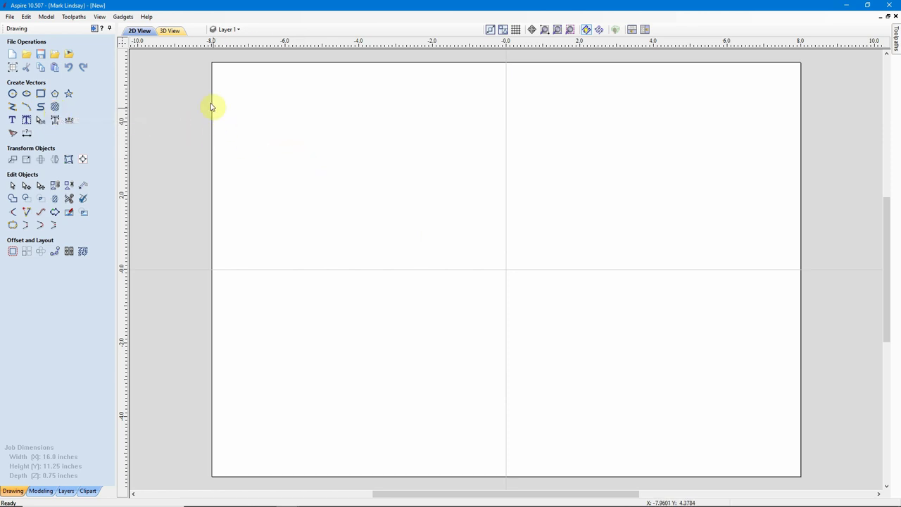
# Glance at the Toolpaths panel, then return to the Drawing tools
pyautogui.click(94, 29)
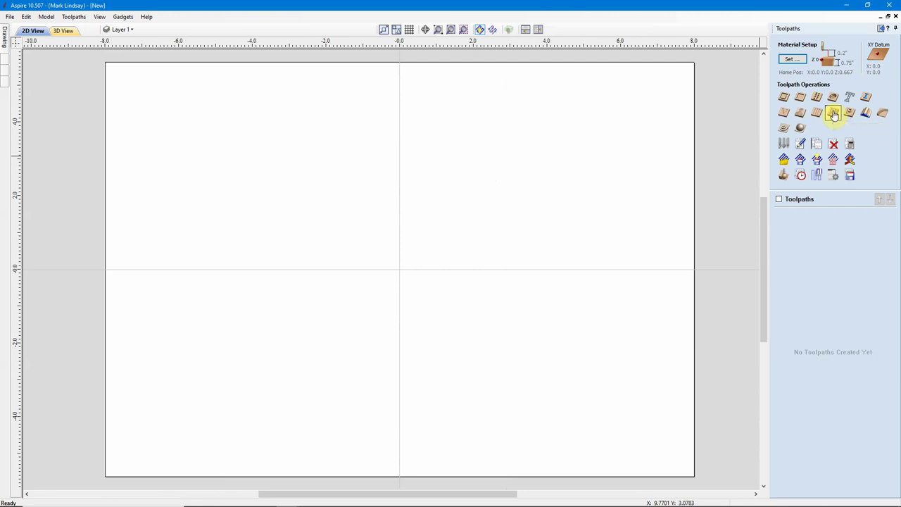
pyautogui.click(881, 30)
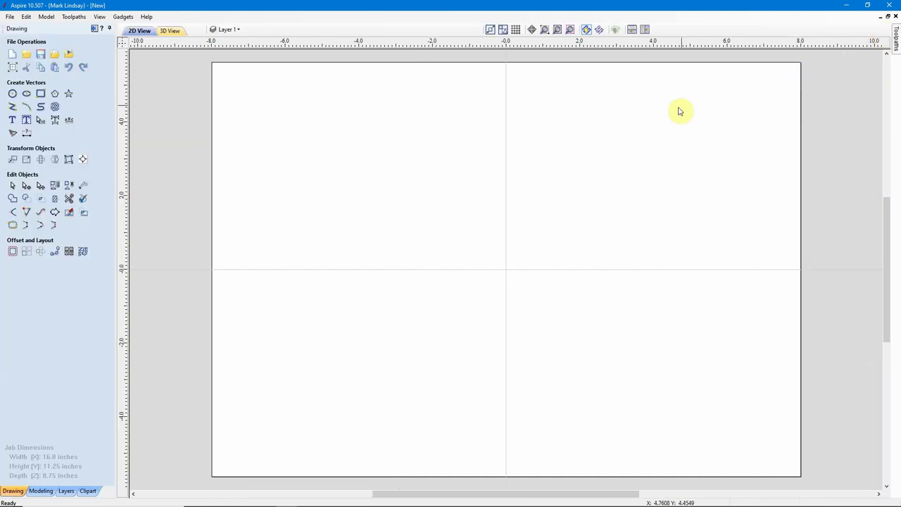
# Start a vector texture, set the wave Angle to 0 and preview horizontal wavy lines
pyautogui.click(54, 107)
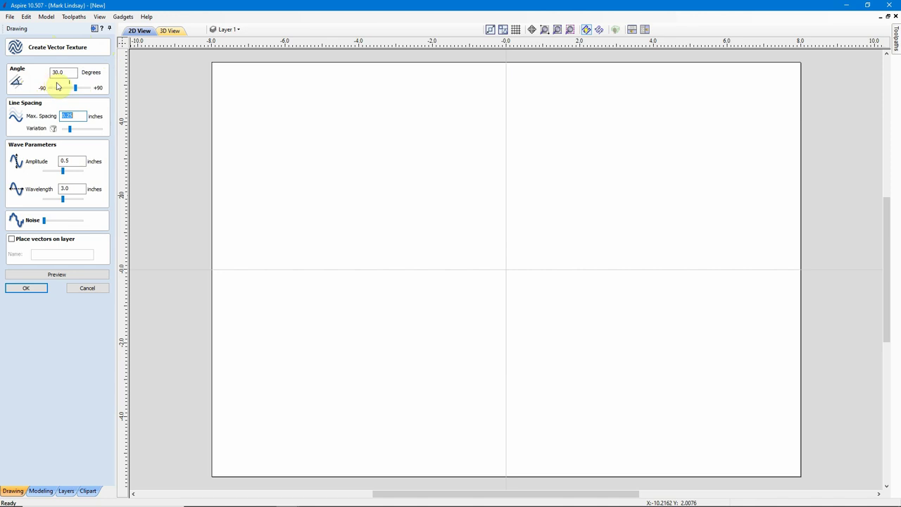
pyautogui.moveTo(75, 87); pyautogui.dragTo(68, 87)
pyautogui.doubleClick(66, 71)
pyautogui.write('0')
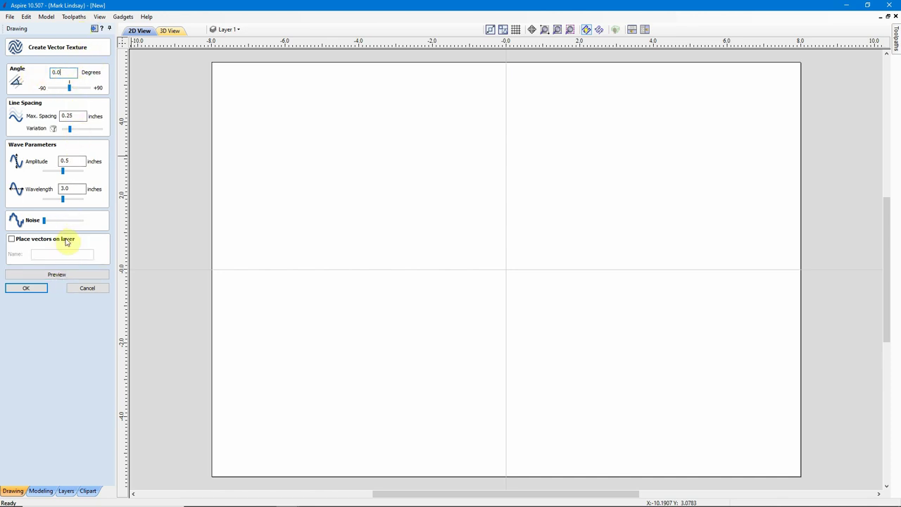
pyautogui.click(62, 274)
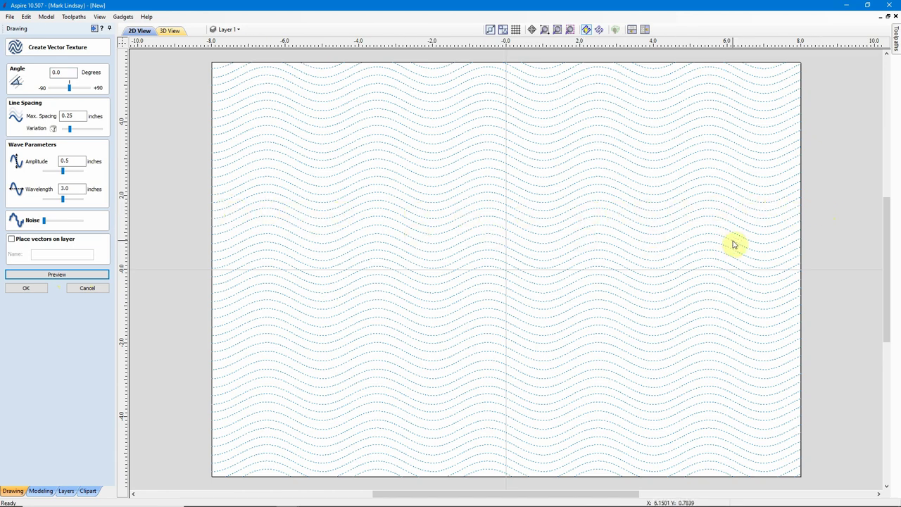
pyautogui.moveTo(69, 88); pyautogui.dragTo(33, 76)
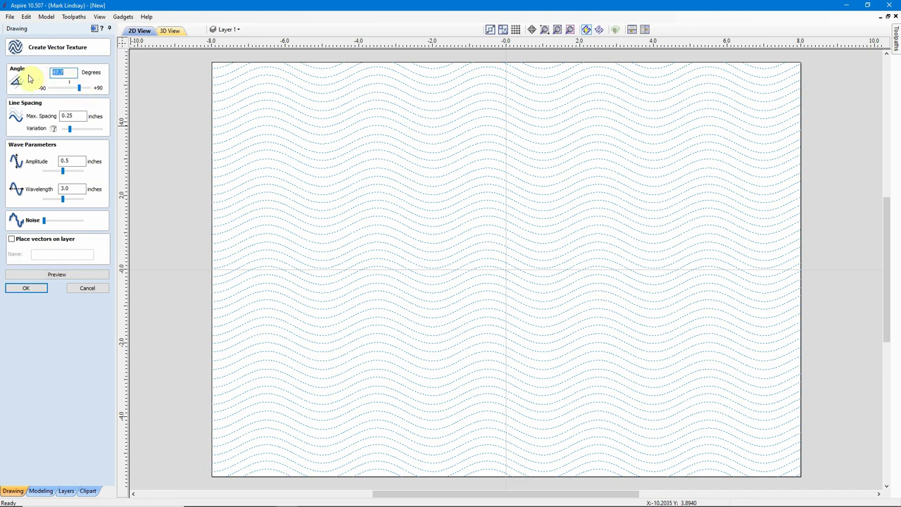
# Preview the waves at a 45° angle, then change it to -45° and preview again
pyautogui.write('45')
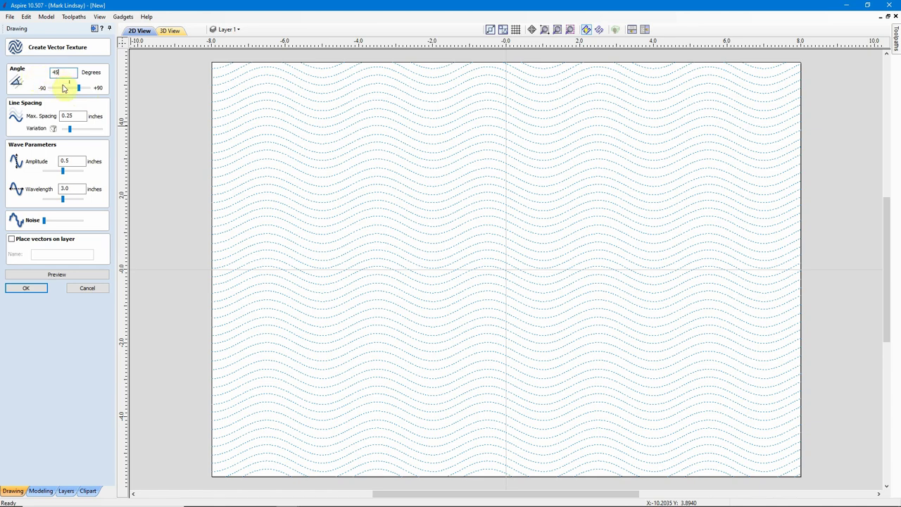
pyautogui.click(74, 276)
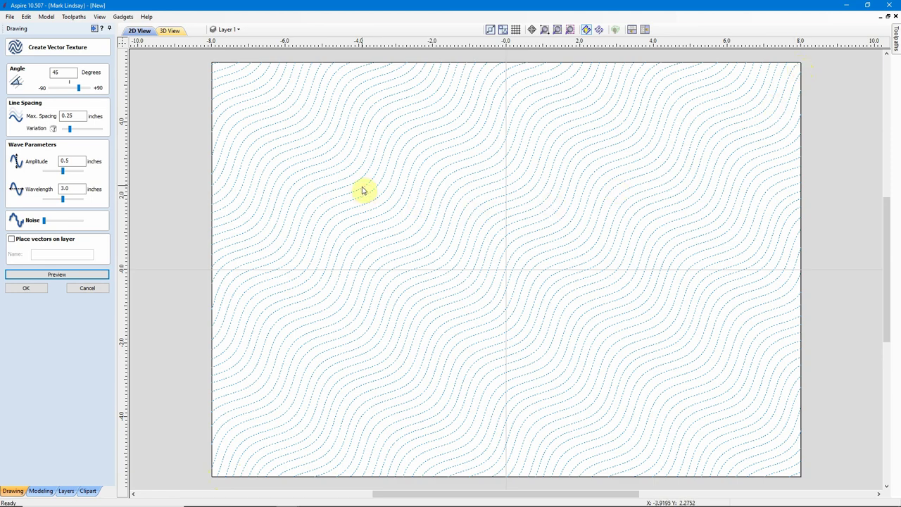
pyautogui.click(51, 74)
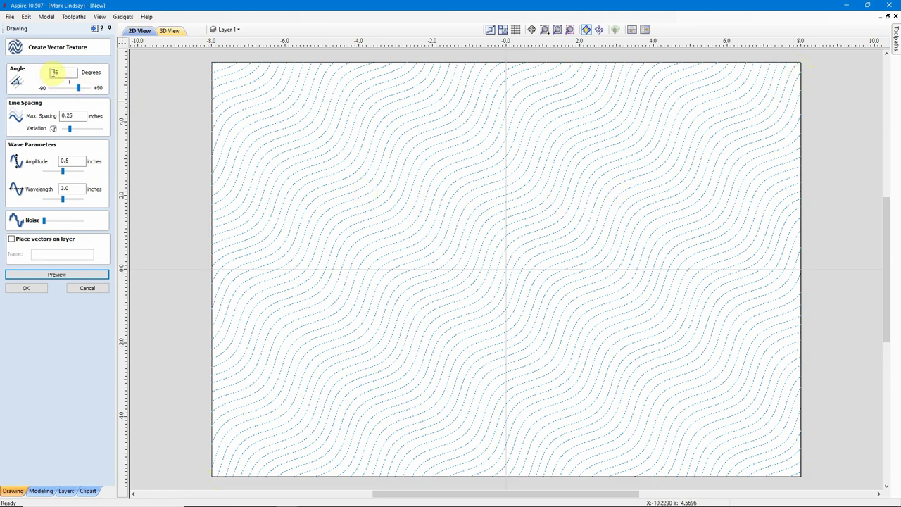
pyautogui.write('-')
pyautogui.click(57, 275)
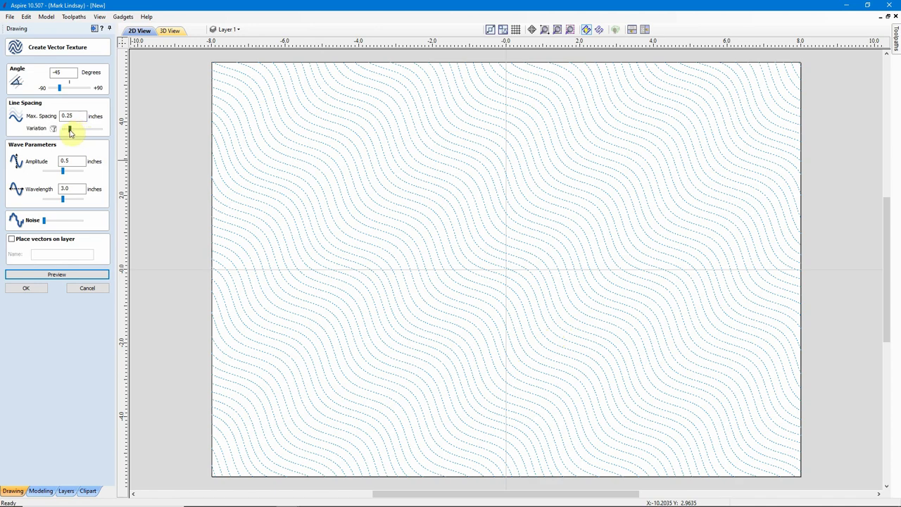
# Increase the Line Spacing Variation and preview the unevenly spaced wavy lines
pyautogui.moveTo(71, 130); pyautogui.dragTo(91, 132)
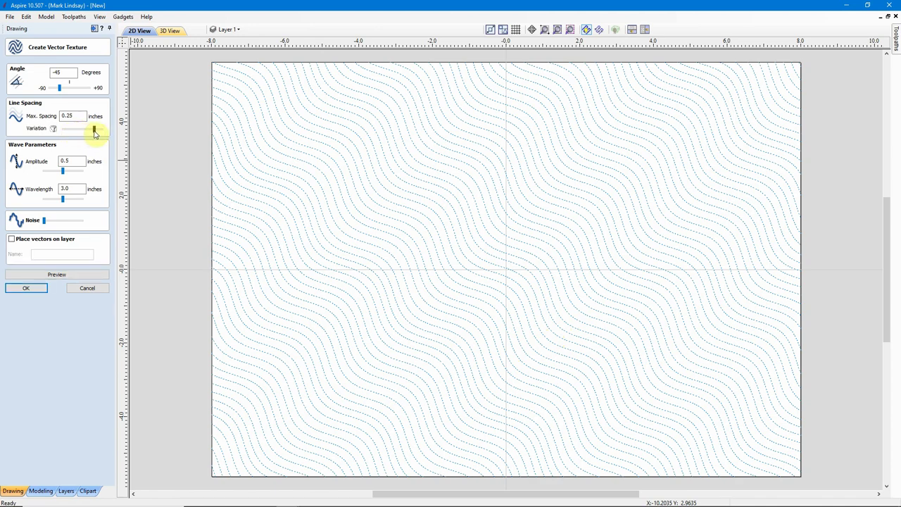
pyautogui.click(56, 276)
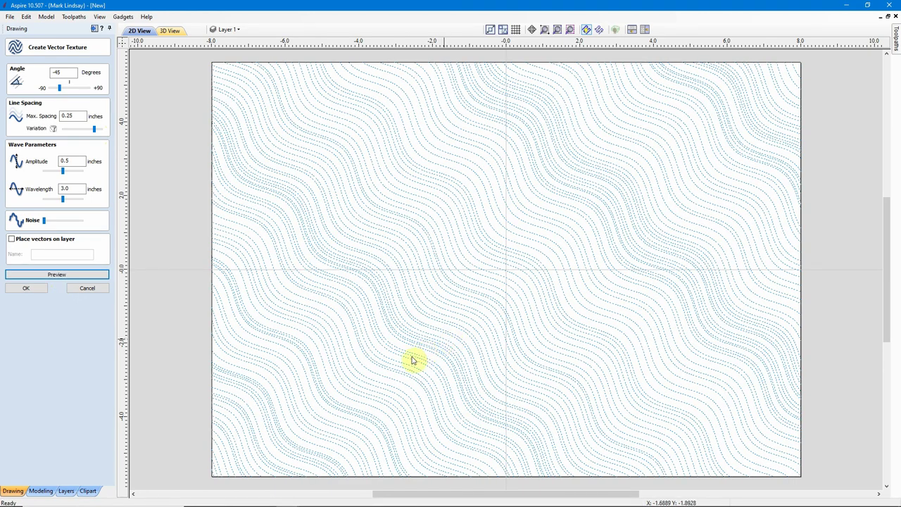
pyautogui.scroll(1, 401, 345)
pyautogui.scroll(1, 405, 340)
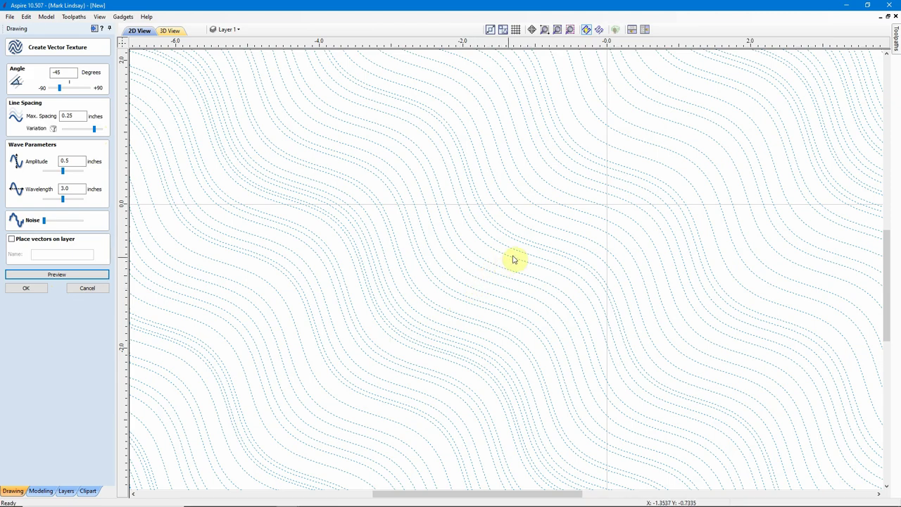
pyautogui.scroll(-2, 509, 271)
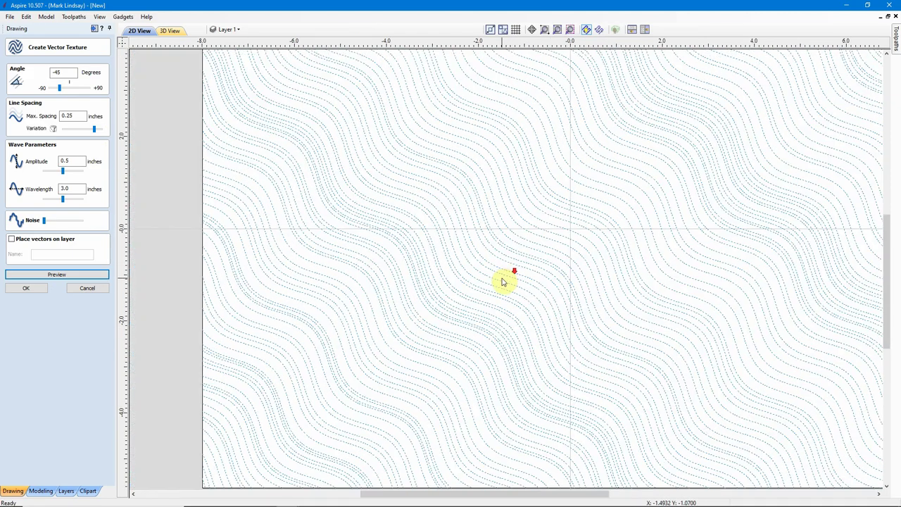
pyautogui.scroll(-1, 318, 338)
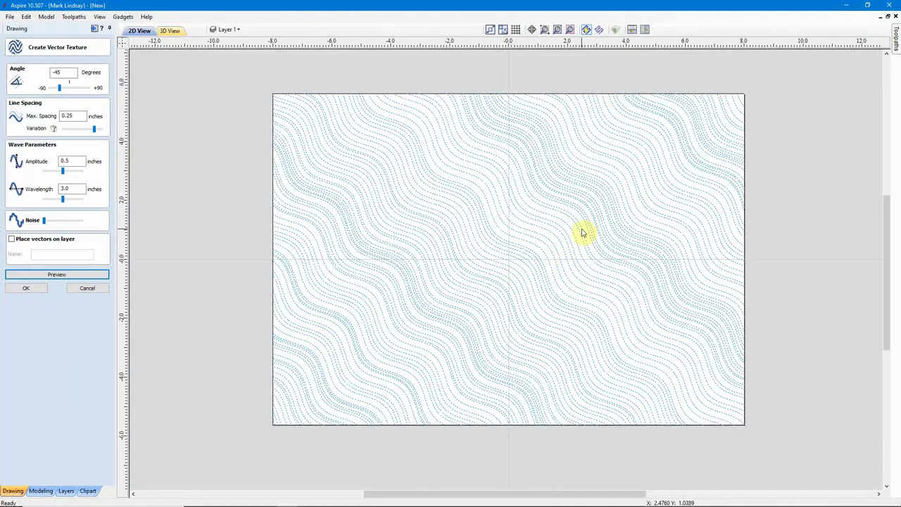
pyautogui.scroll(1, 643, 178)
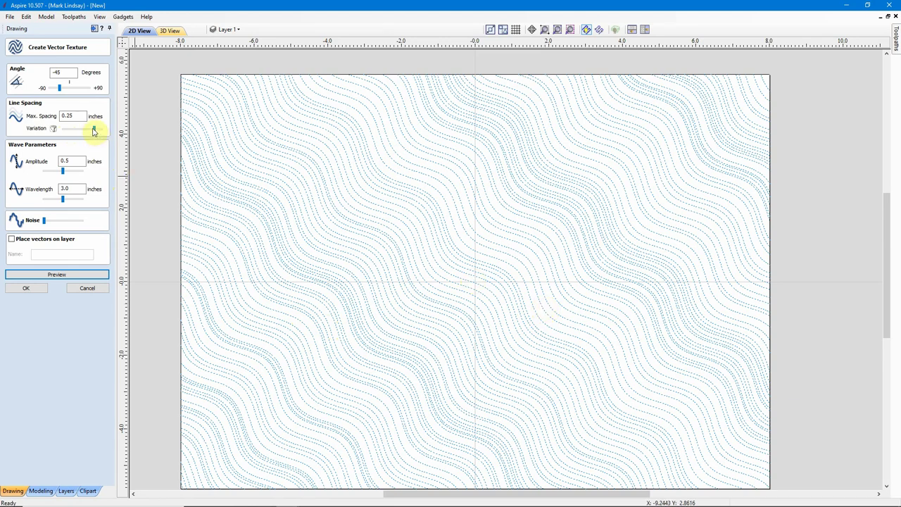
# Push the spacing variation to its maximum and preview the result
pyautogui.moveTo(94, 131); pyautogui.dragTo(101, 129)
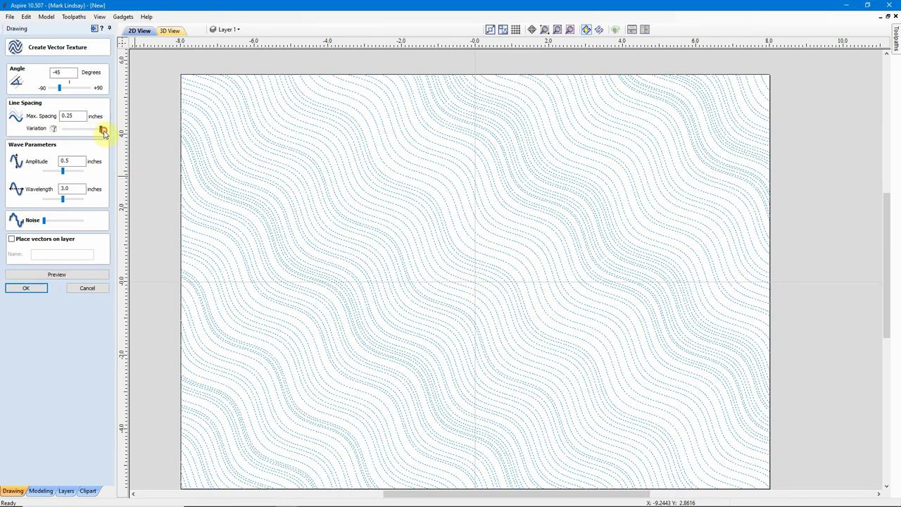
pyautogui.click(56, 275)
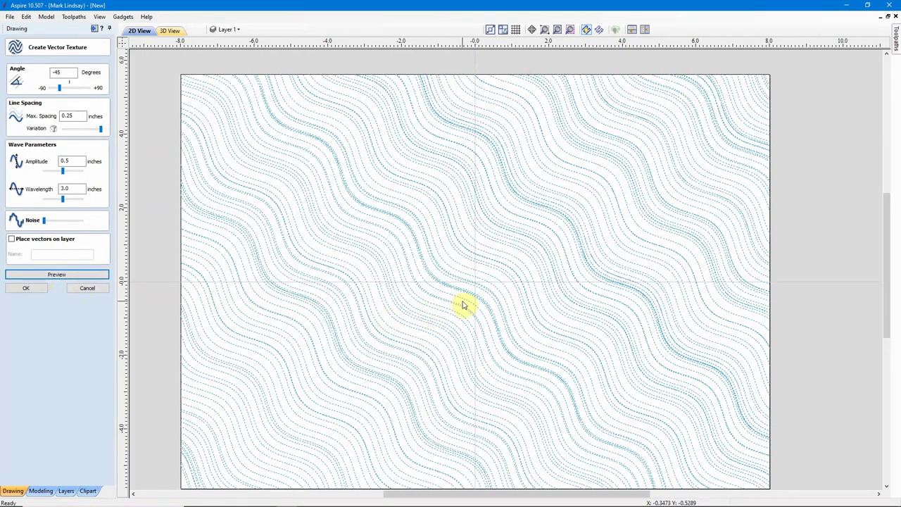
pyautogui.scroll(3, 461, 303)
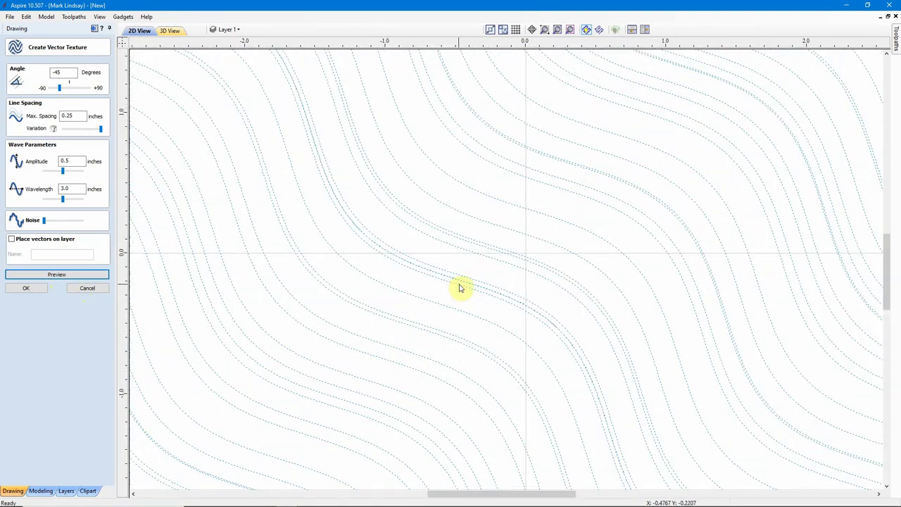
pyautogui.scroll(-2, 519, 274)
pyautogui.scroll(-2, 519, 275)
# Lower the spacing variation to a moderate setting and preview it
pyautogui.moveTo(100, 129); pyautogui.dragTo(95, 131)
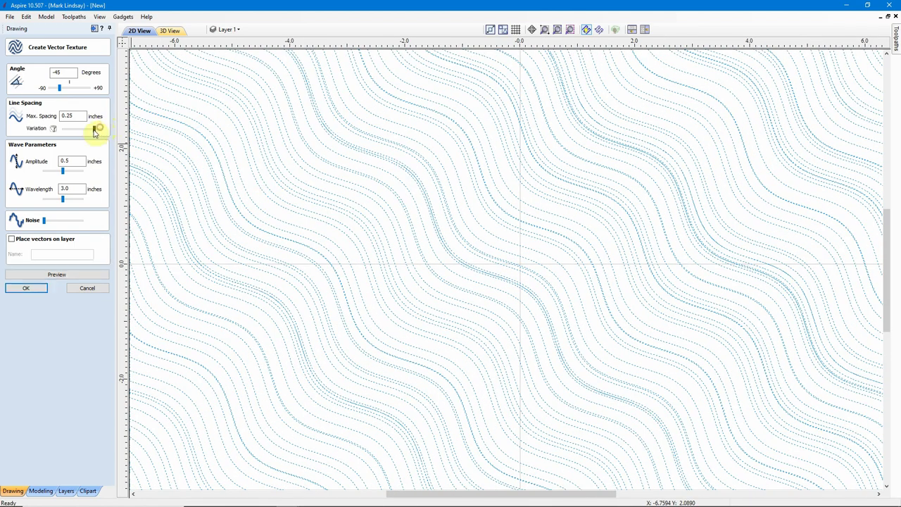
pyautogui.click(59, 275)
pyautogui.scroll(-2, 514, 303)
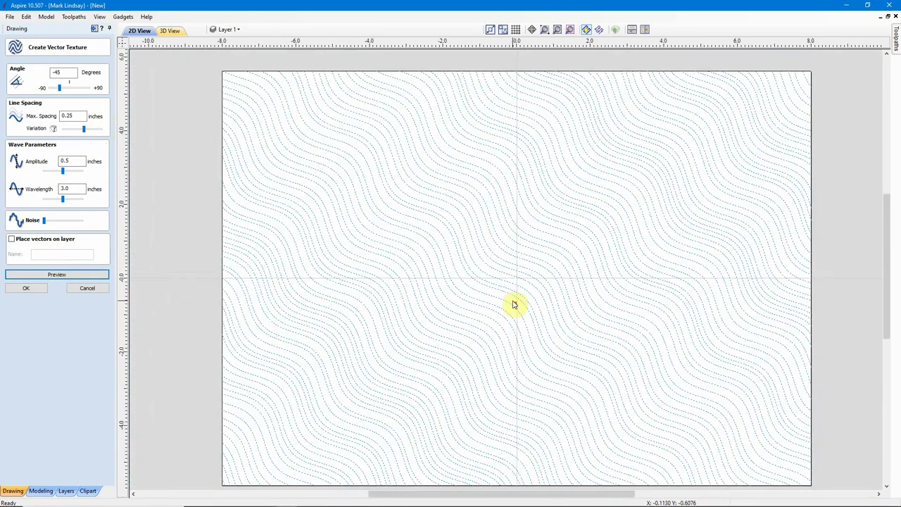
pyautogui.scroll(1, 637, 316)
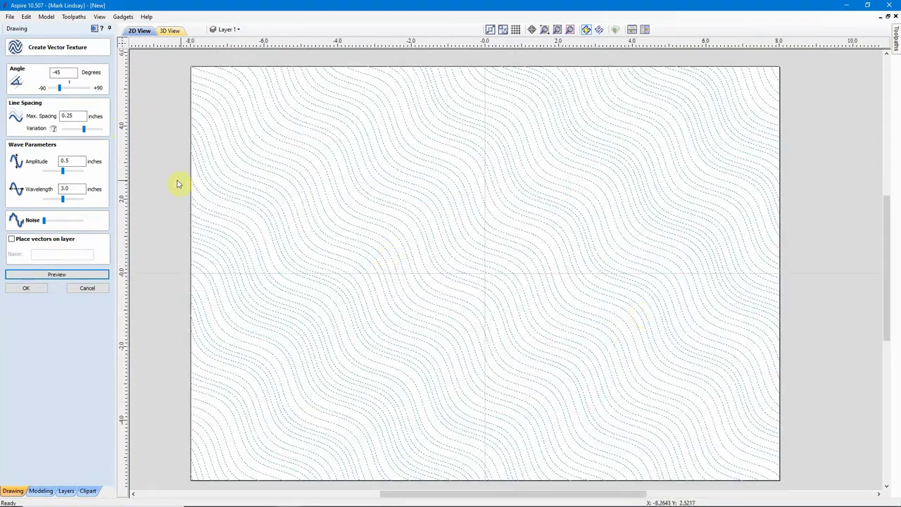
pyautogui.moveTo(83, 130); pyautogui.dragTo(88, 129)
pyautogui.click(57, 276)
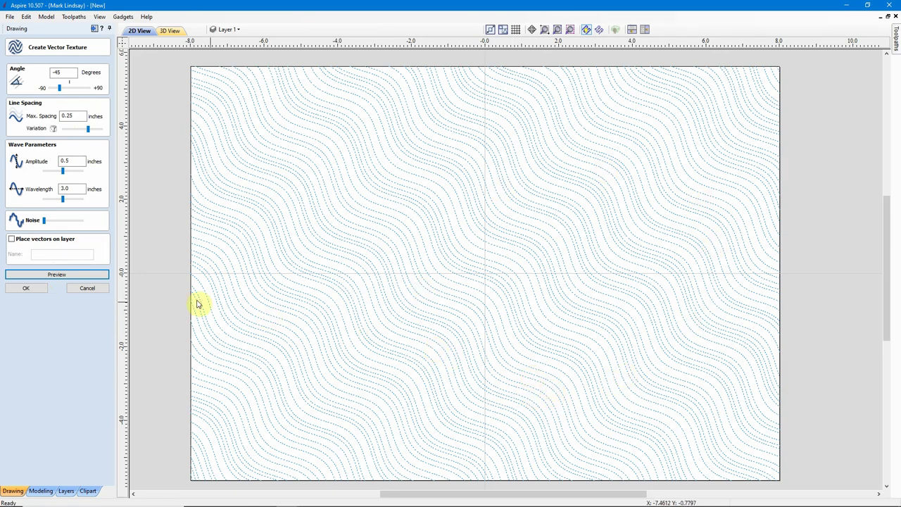
# Regenerate the preview four times to get new random layouts of the -45° waves
pyautogui.click(56, 276)
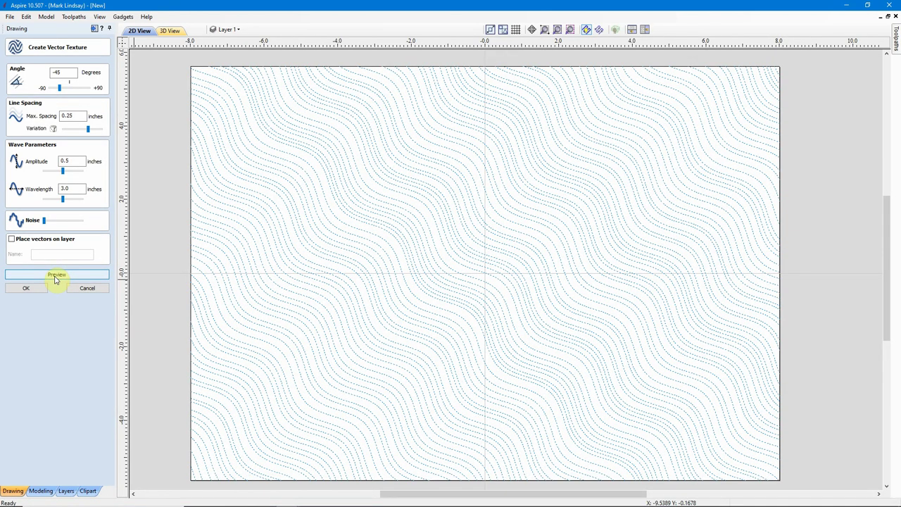
pyautogui.click(56, 276)
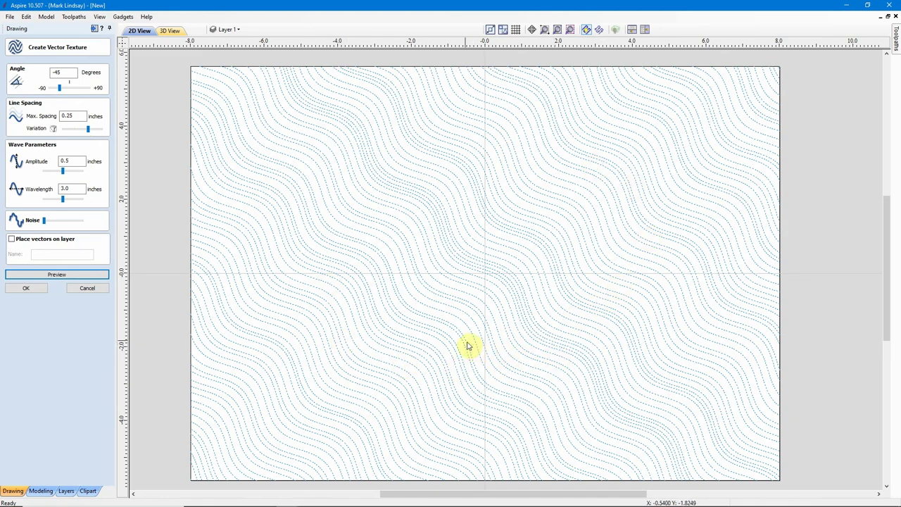
pyautogui.click(53, 275)
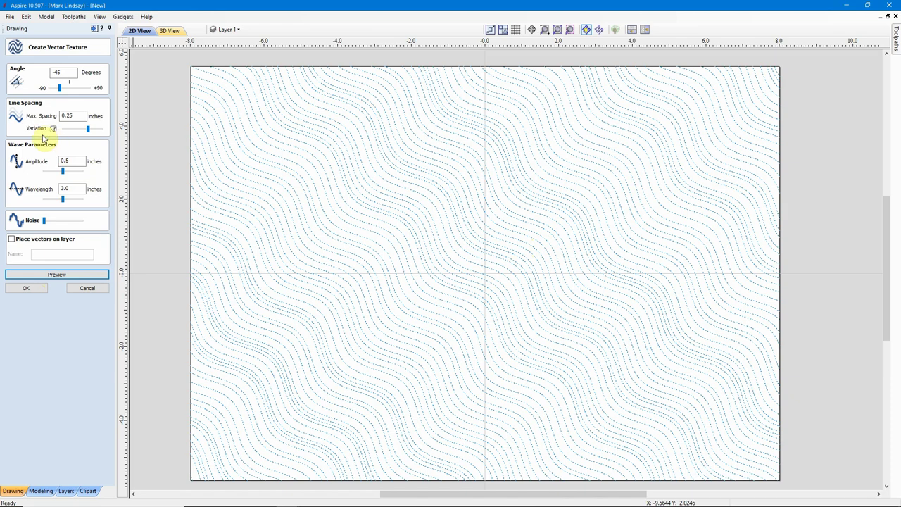
pyautogui.click(54, 275)
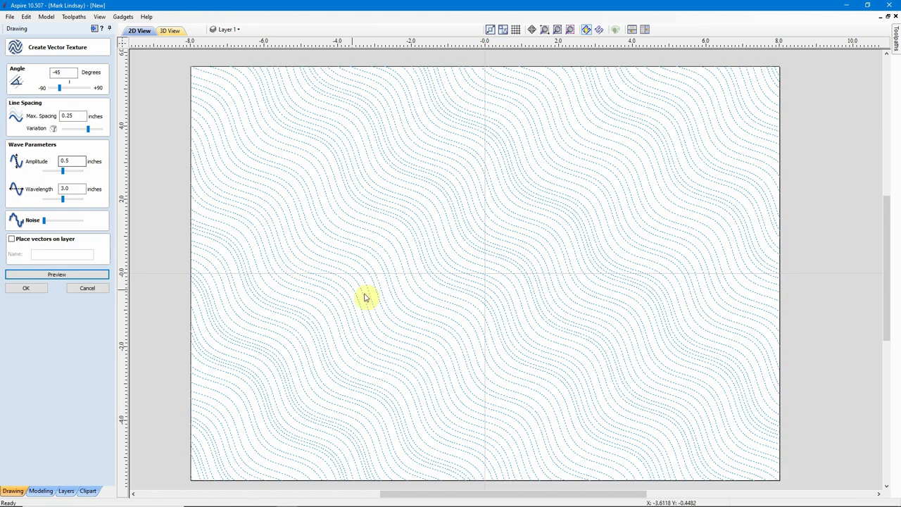
# Set the wave Amplitude to 1.5 inches and preview the taller waves
pyautogui.scroll(3, 368, 285)
pyautogui.scroll(2, 419, 330)
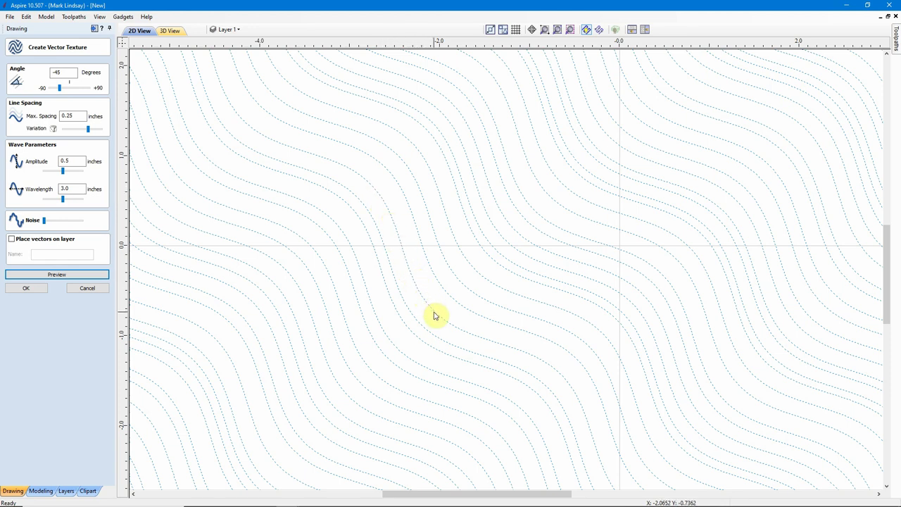
pyautogui.scroll(-2, 434, 310)
pyautogui.scroll(-1, 416, 243)
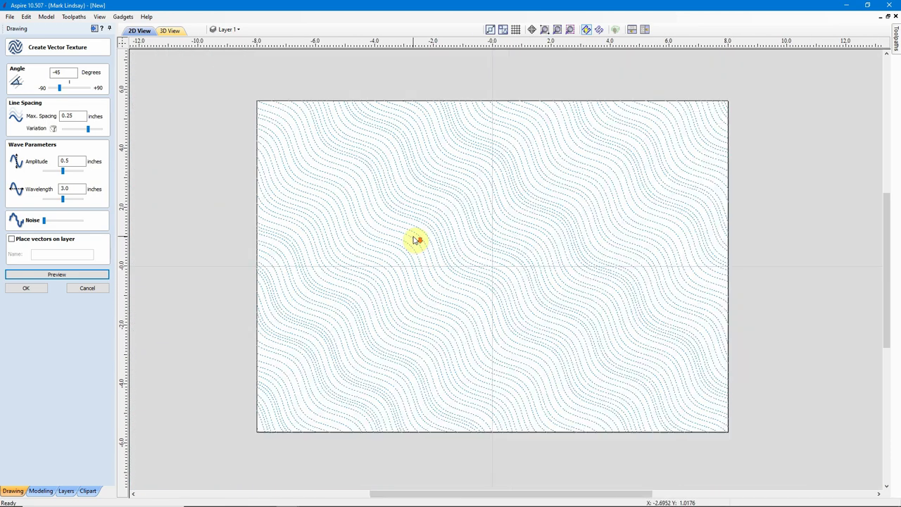
pyautogui.doubleClick(66, 160)
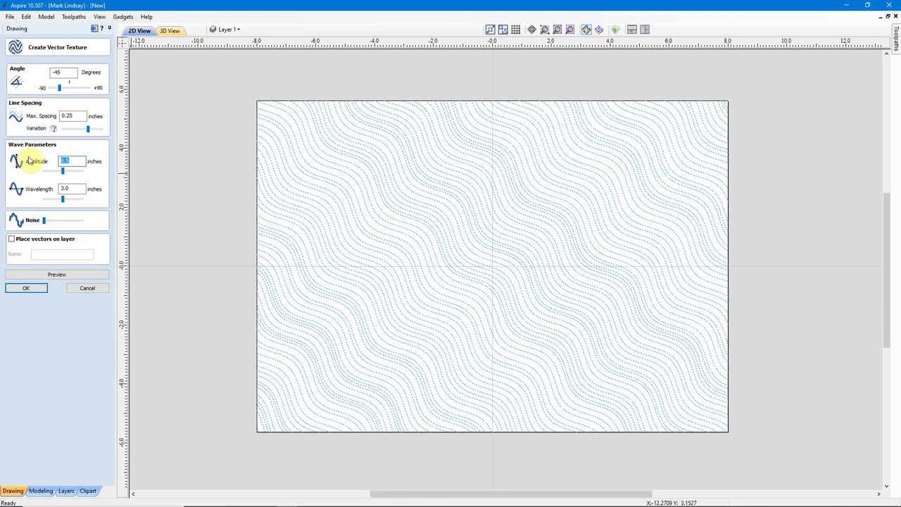
pyautogui.write('1')
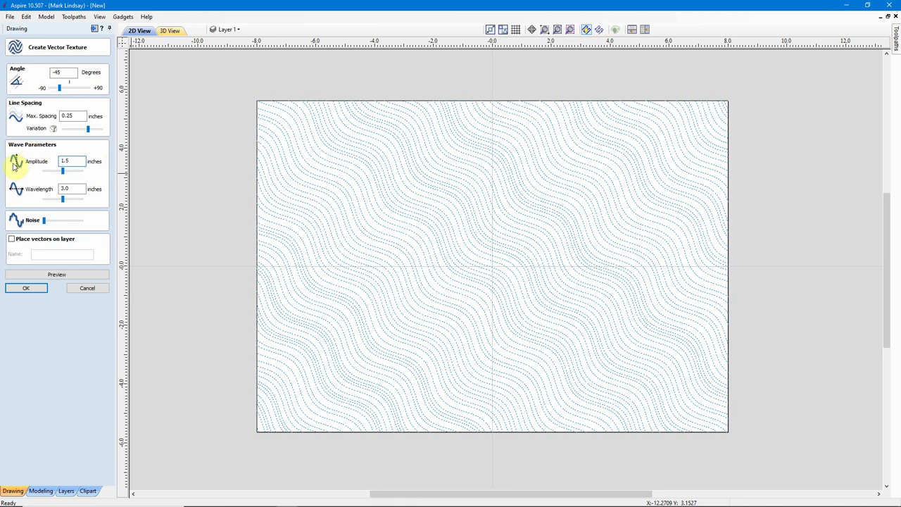
pyautogui.click(64, 275)
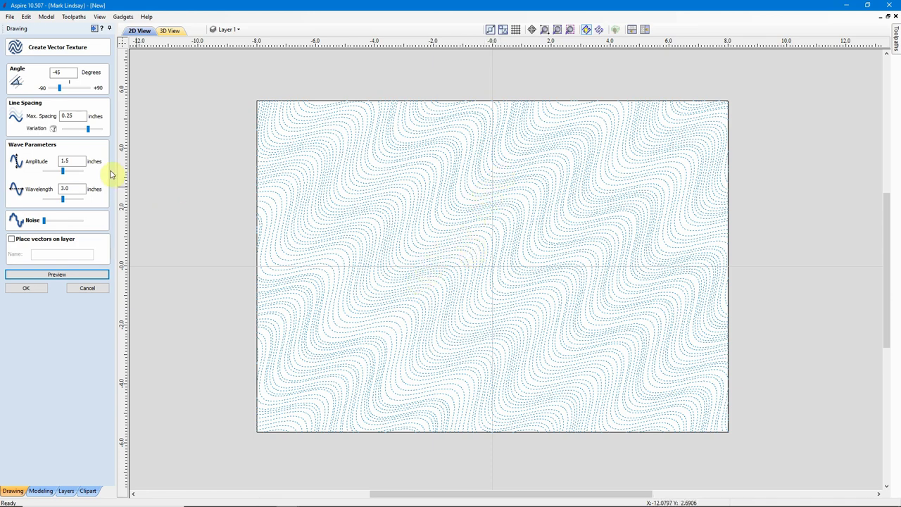
# Change the Amplitude to 3.0 inches and regenerate the texture
pyautogui.doubleClick(66, 161)
pyautogui.write('3')
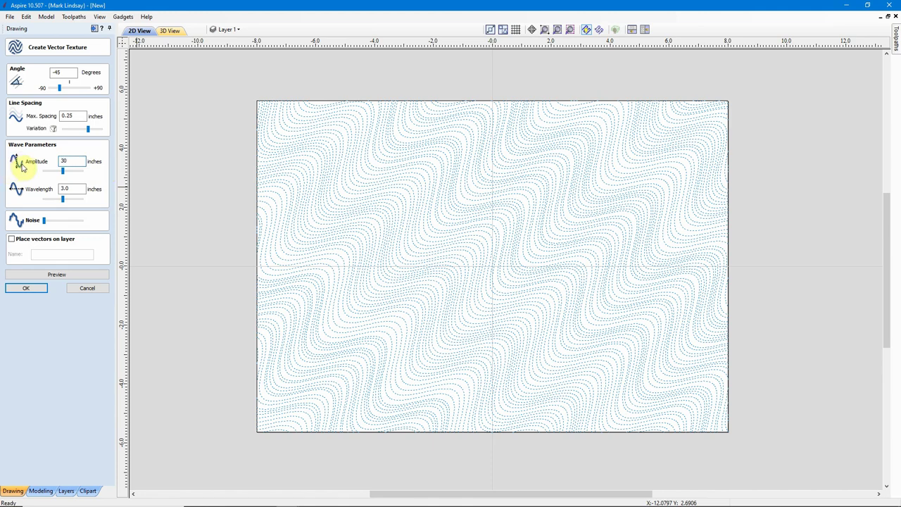
pyautogui.write('.')
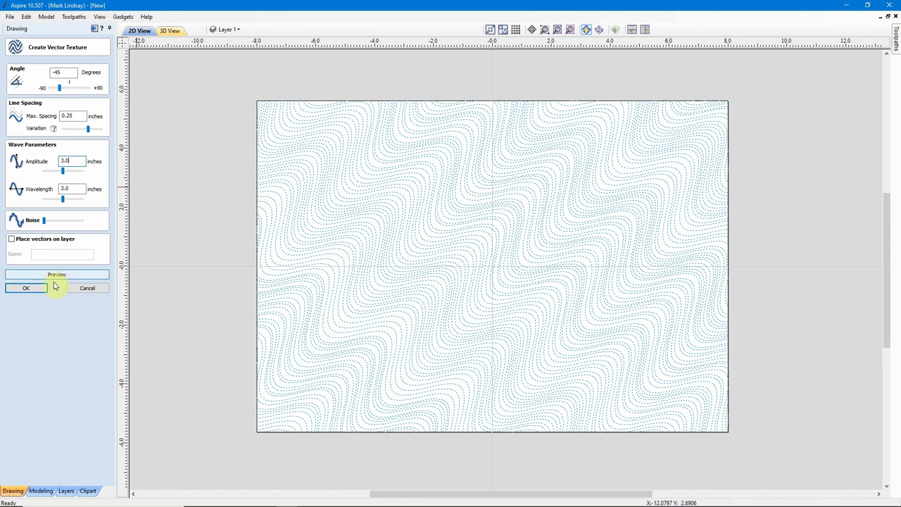
pyautogui.click(64, 275)
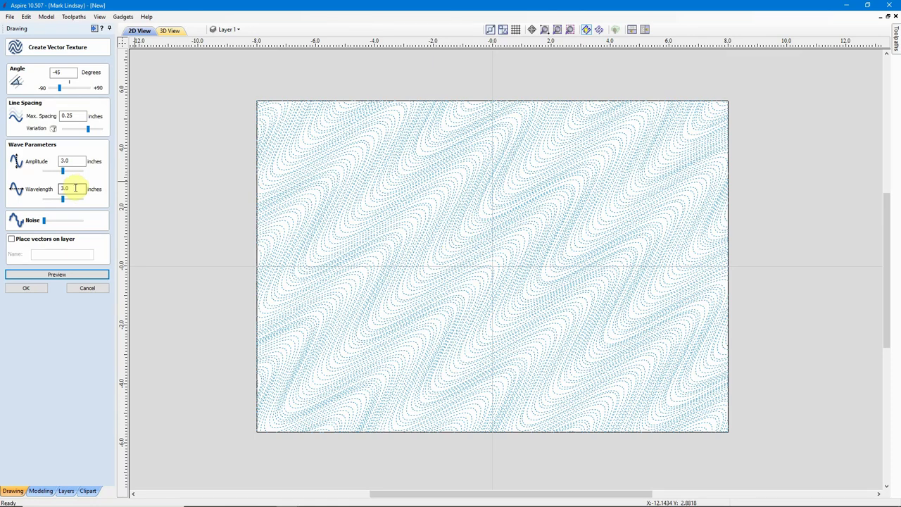
# Set the Wavelength to 4.0 inches and preview the texture
pyautogui.moveTo(75, 188); pyautogui.dragTo(45, 190)
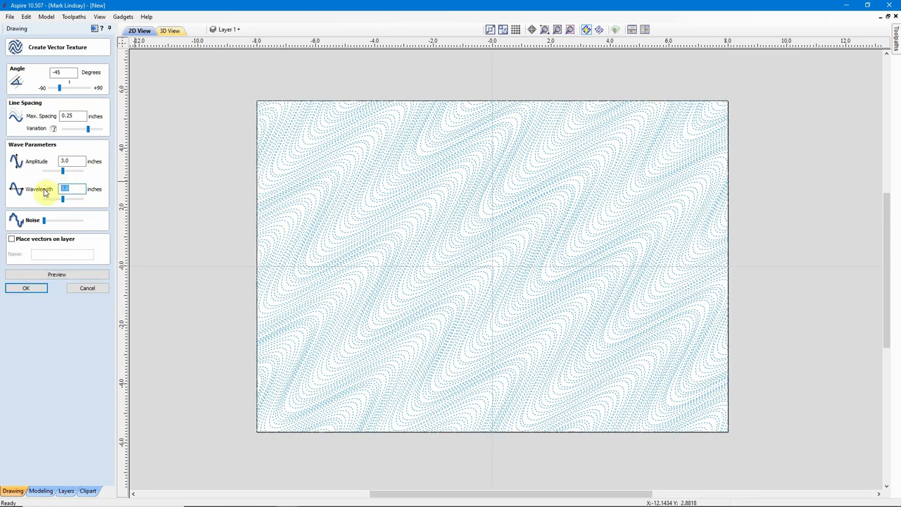
pyautogui.write('4')
pyautogui.click(58, 276)
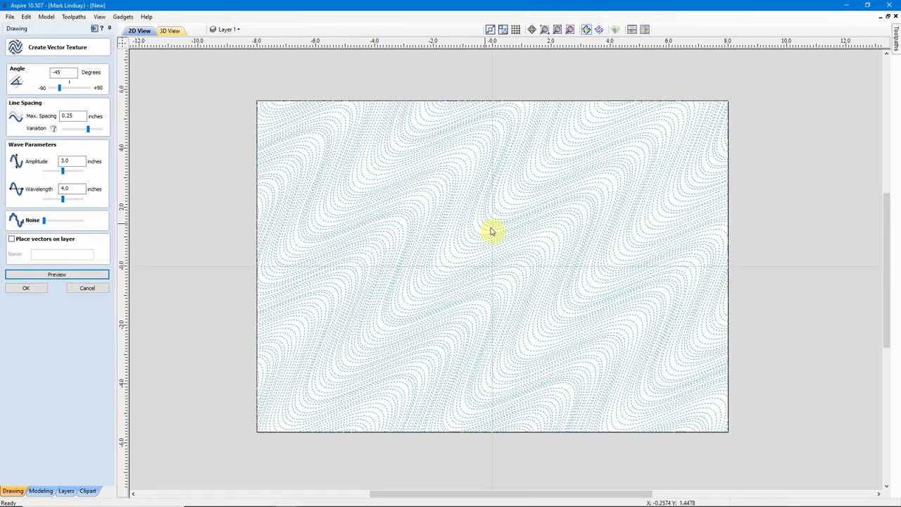
# Change the Wavelength to 2.0 inches and regenerate the tighter, denser waves
pyautogui.doubleClick(71, 189)
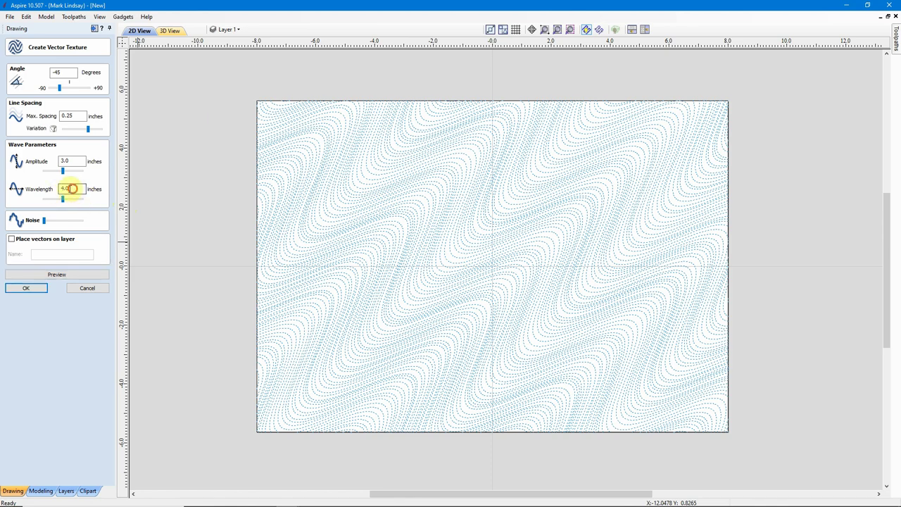
pyautogui.write('2.0')
pyautogui.click(60, 274)
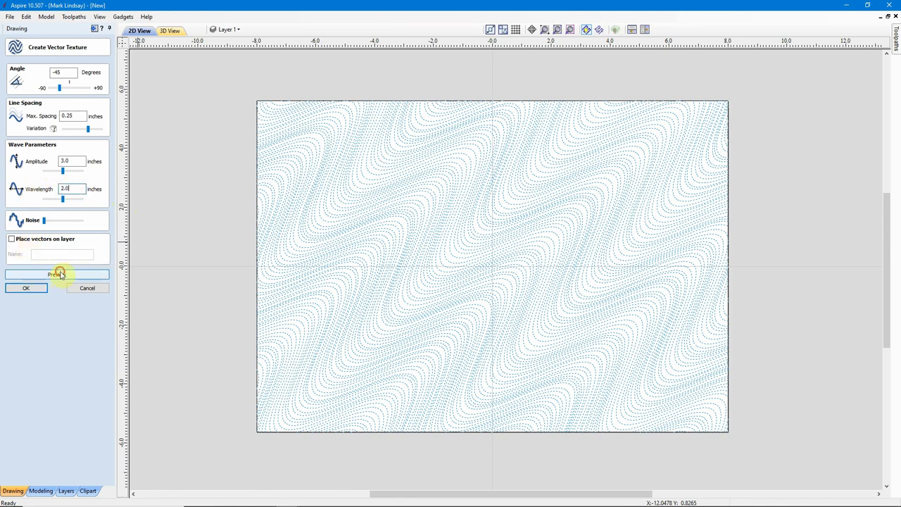
pyautogui.click(57, 274)
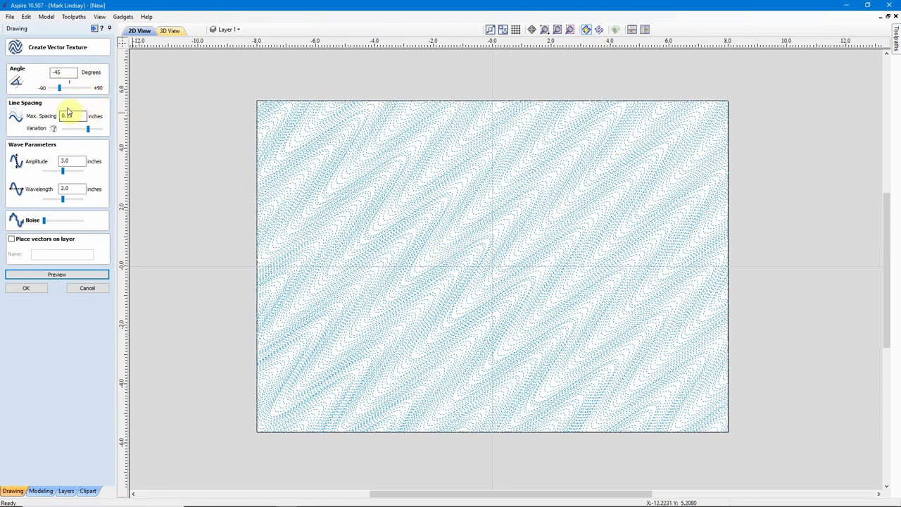
pyautogui.click(67, 161)
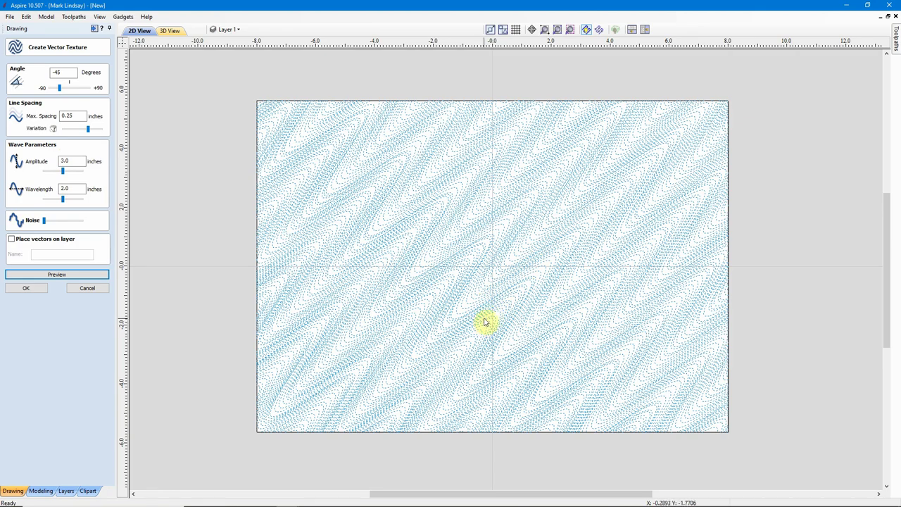
pyautogui.scroll(1, 489, 317)
pyautogui.scroll(-1, 497, 302)
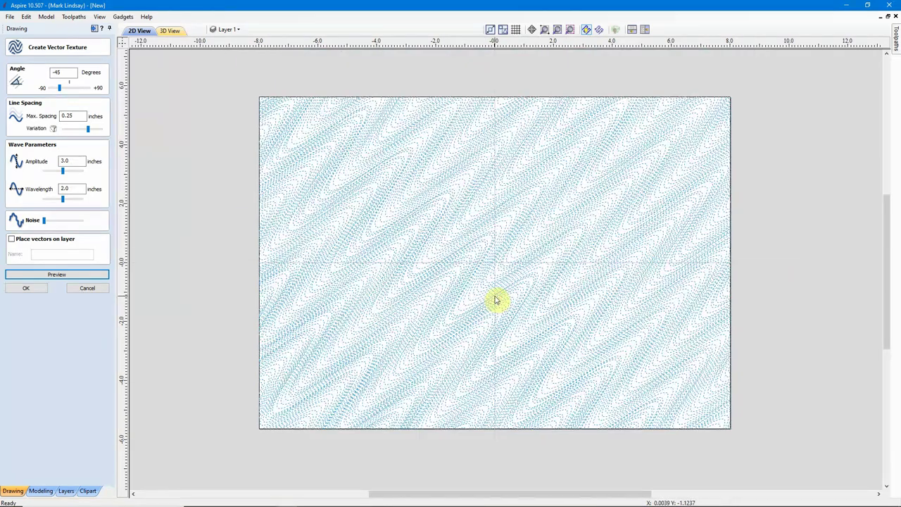
# Regenerate the preview twice for a fresh random arrangement of the tight waves
pyautogui.click(61, 275)
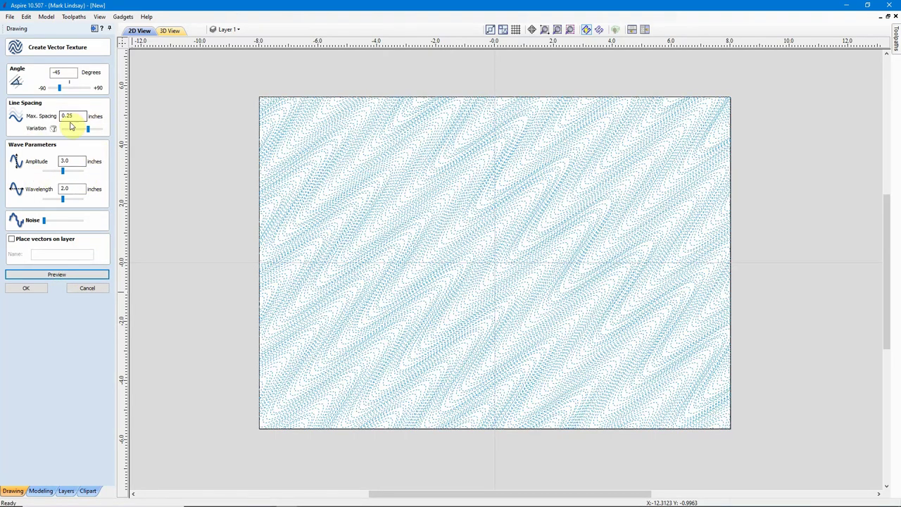
pyautogui.click(64, 275)
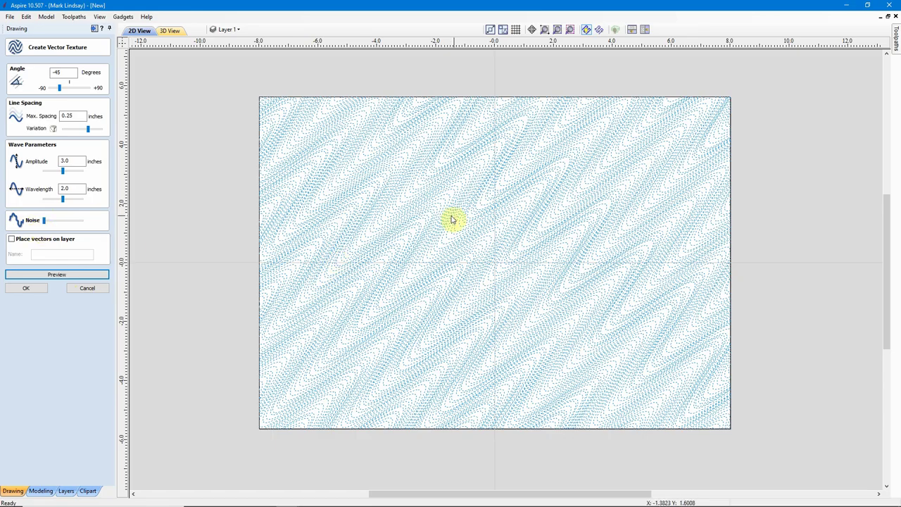
pyautogui.scroll(5, 450, 218)
pyautogui.scroll(1, 495, 235)
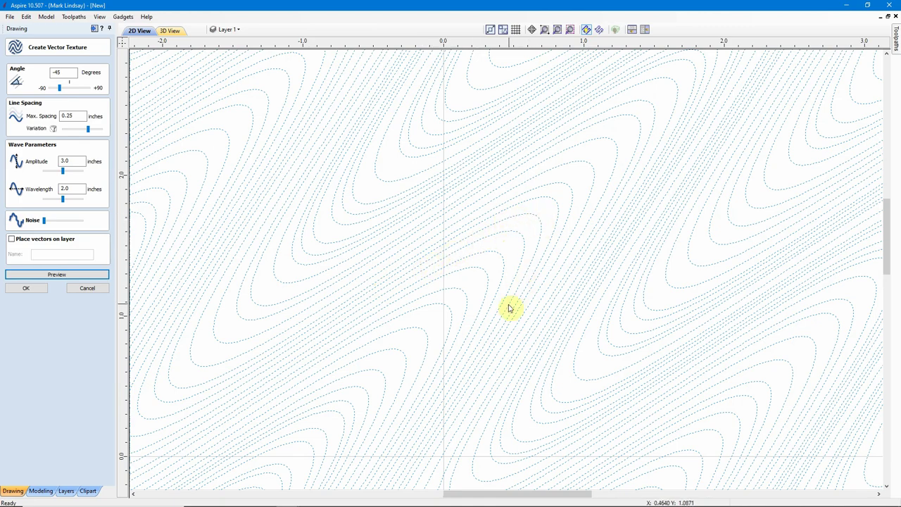
pyautogui.scroll(-2, 519, 302)
pyautogui.scroll(-1, 520, 303)
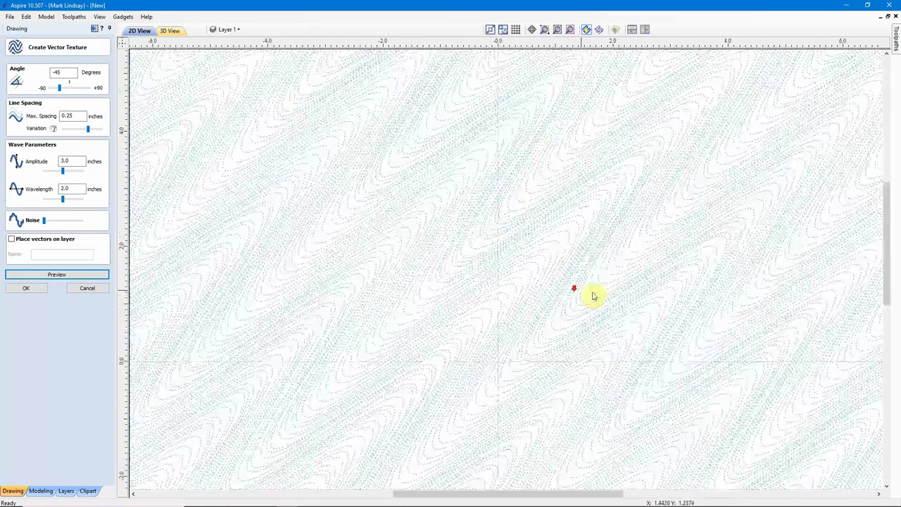
pyautogui.scroll(-2, 581, 288)
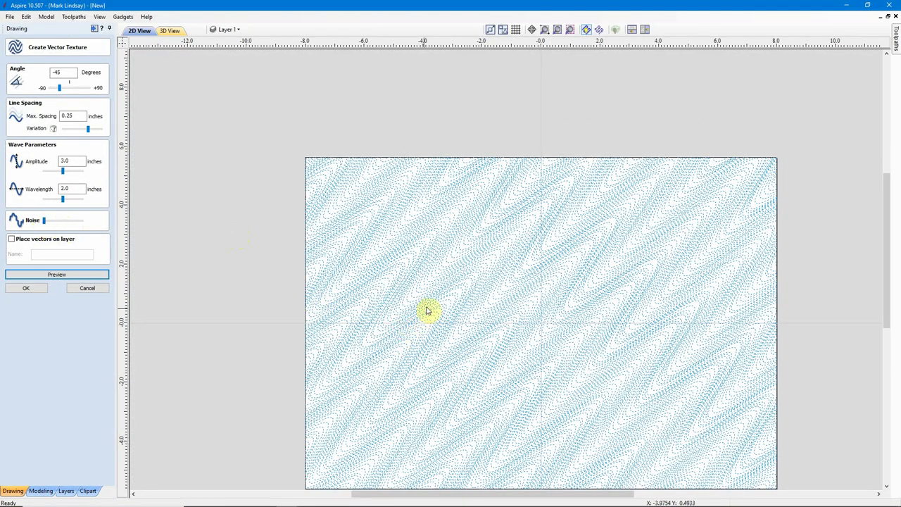
pyautogui.scroll(2, 455, 260)
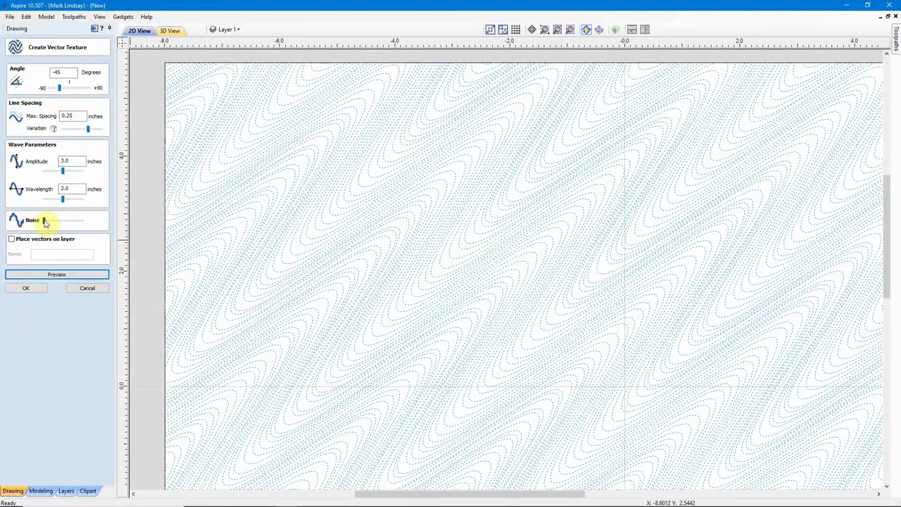
# Raise the Noise to about 75%, preview, and zoom in on the ragged lines
pyautogui.moveTo(45, 222); pyautogui.dragTo(81, 224)
pyautogui.scroll(-2, 398, 268)
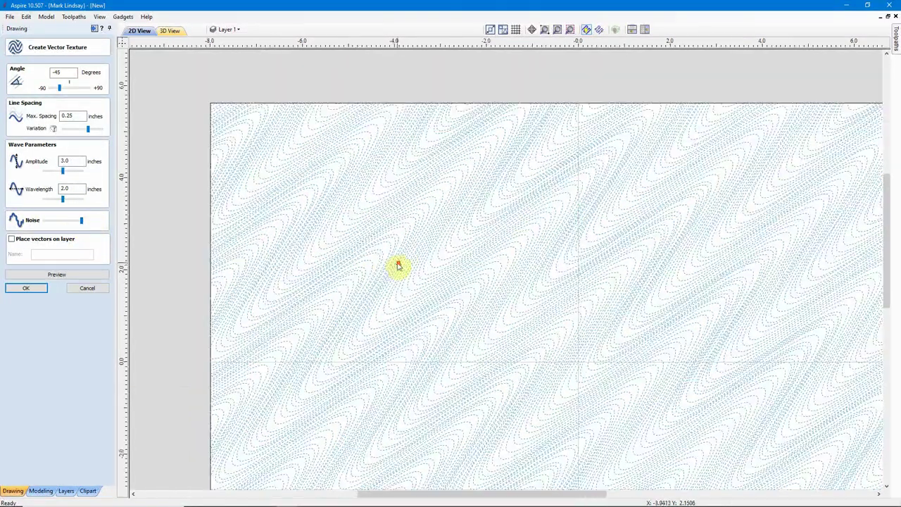
pyautogui.click(56, 276)
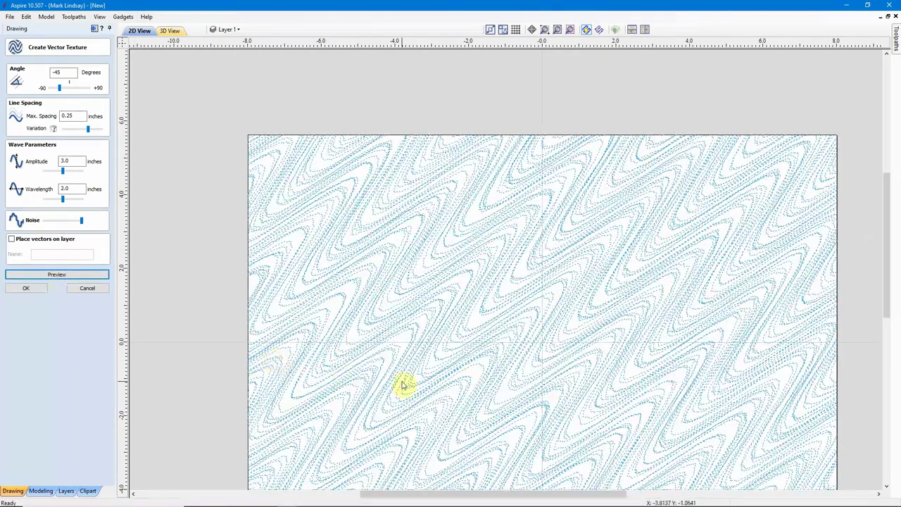
pyautogui.scroll(1, 524, 266)
pyautogui.scroll(3, 525, 266)
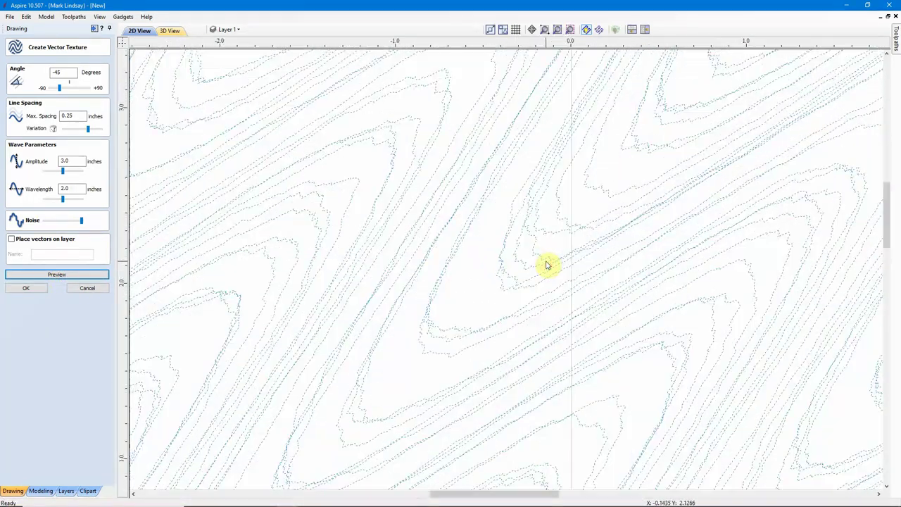
pyautogui.scroll(2, 549, 265)
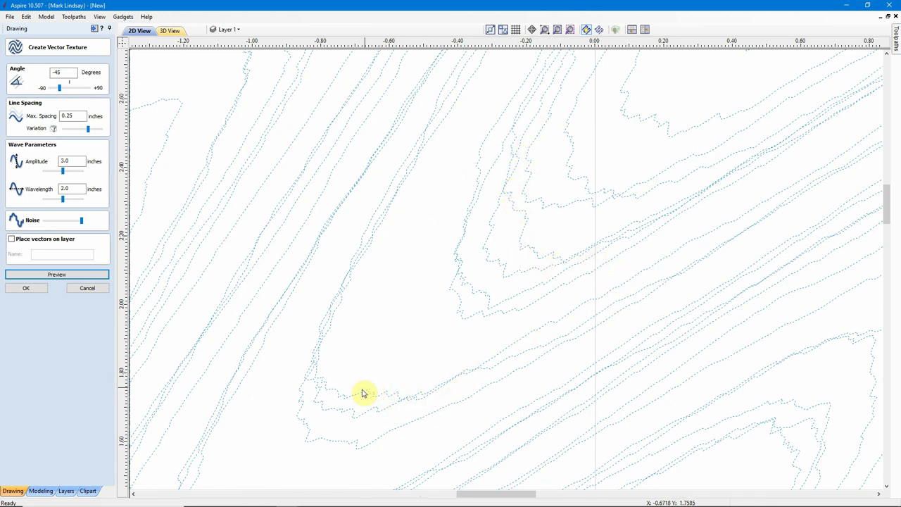
pyautogui.scroll(-2, 408, 239)
pyautogui.scroll(-2, 493, 211)
pyautogui.scroll(-3, 498, 209)
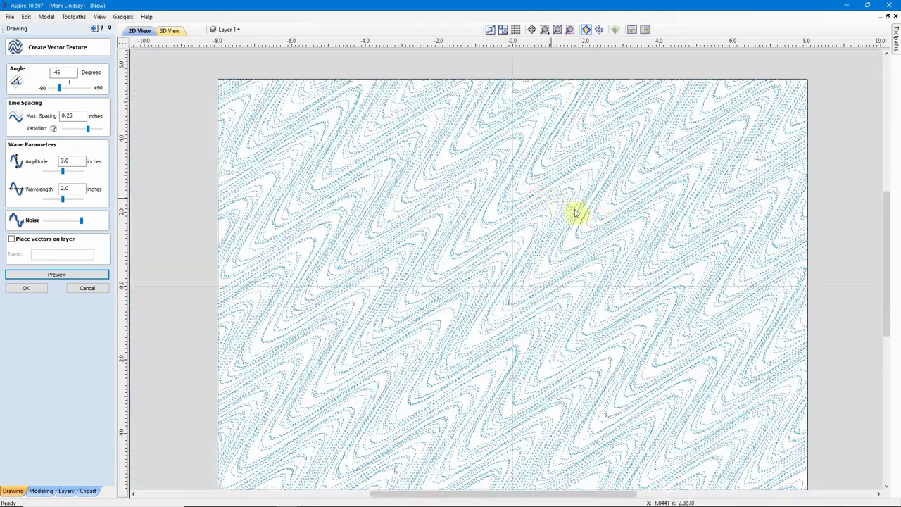
pyautogui.scroll(-1, 575, 212)
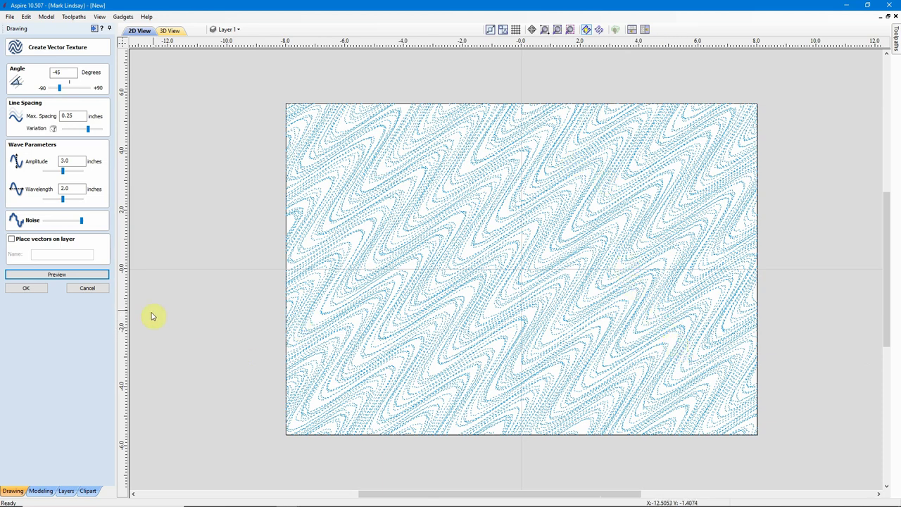
# Reduce the Noise to a moderate level, preview, and zoom out to see the whole job
pyautogui.moveTo(82, 224); pyautogui.dragTo(66, 226)
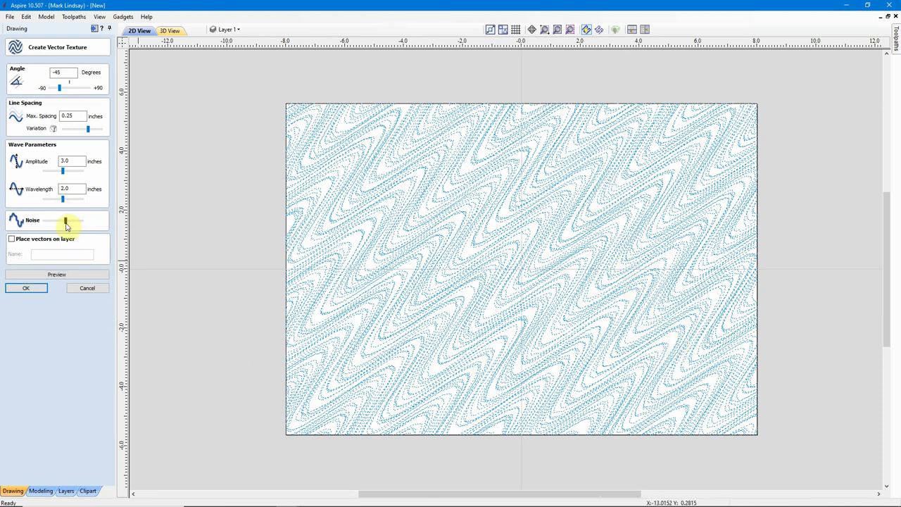
pyautogui.click(59, 274)
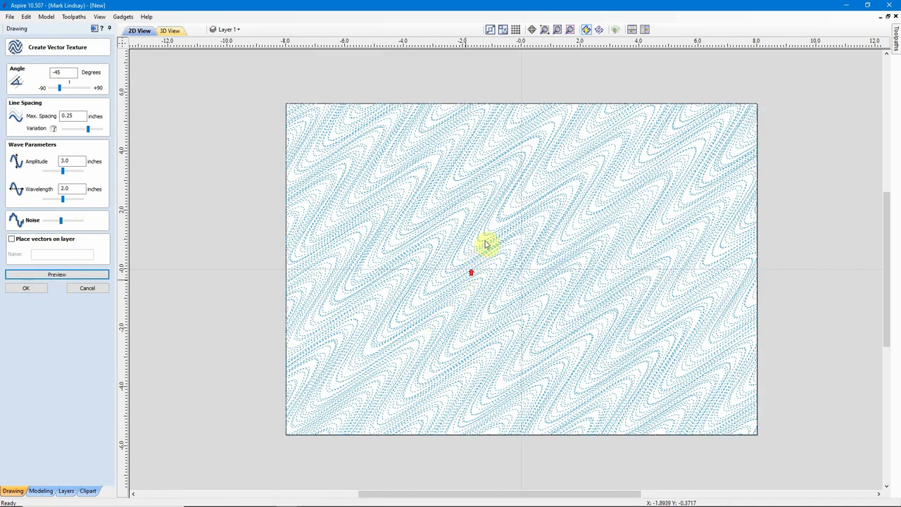
pyautogui.scroll(3, 485, 244)
pyautogui.scroll(2, 555, 268)
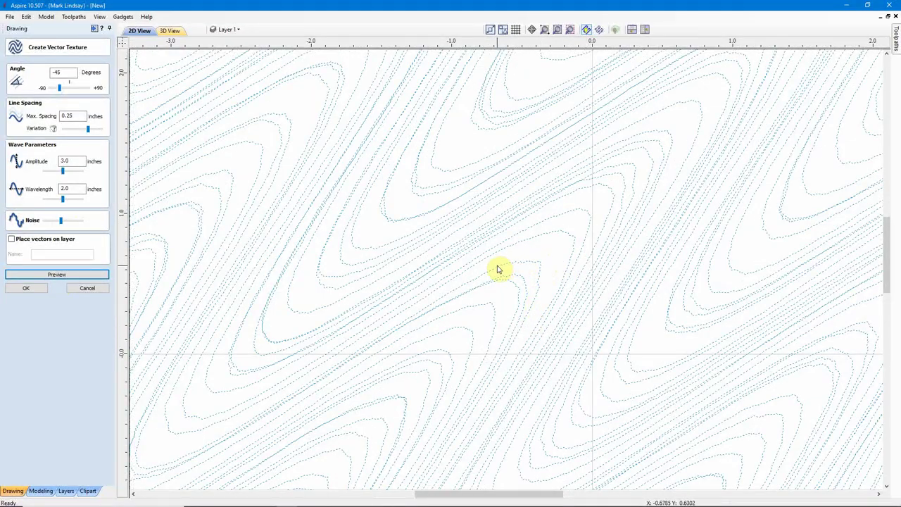
pyautogui.scroll(-1, 550, 216)
pyautogui.scroll(-2, 550, 217)
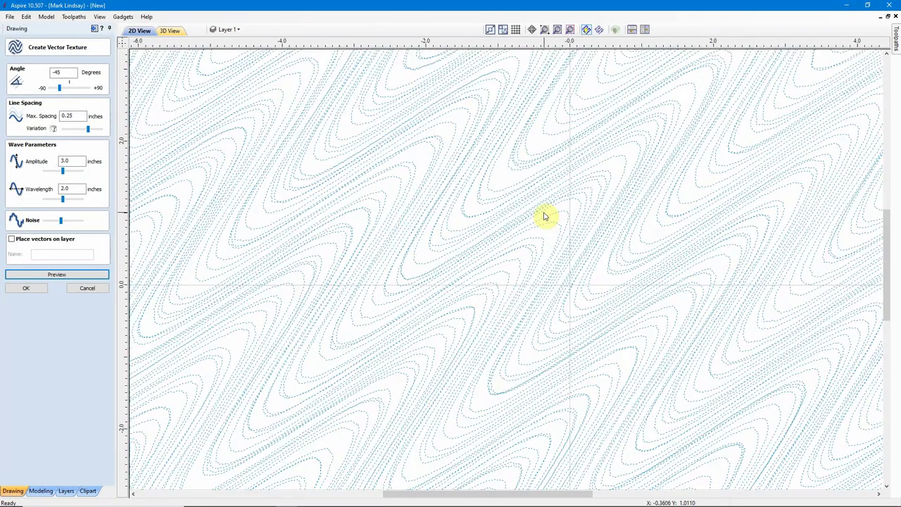
pyautogui.scroll(-2, 479, 228)
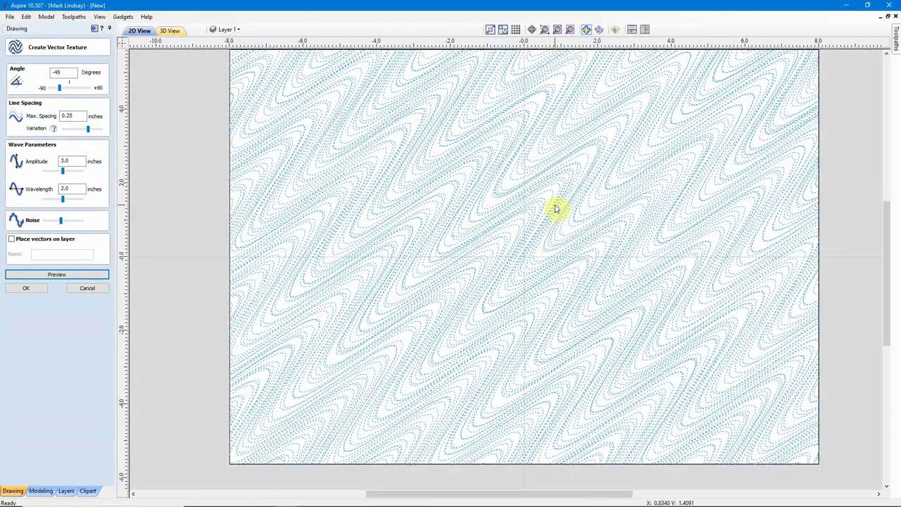
pyautogui.scroll(1, 556, 208)
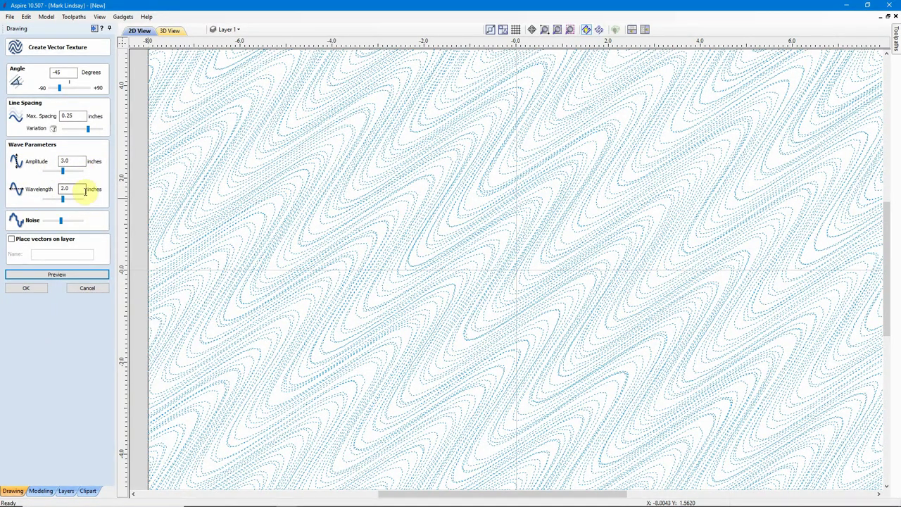
pyautogui.scroll(-2, 392, 231)
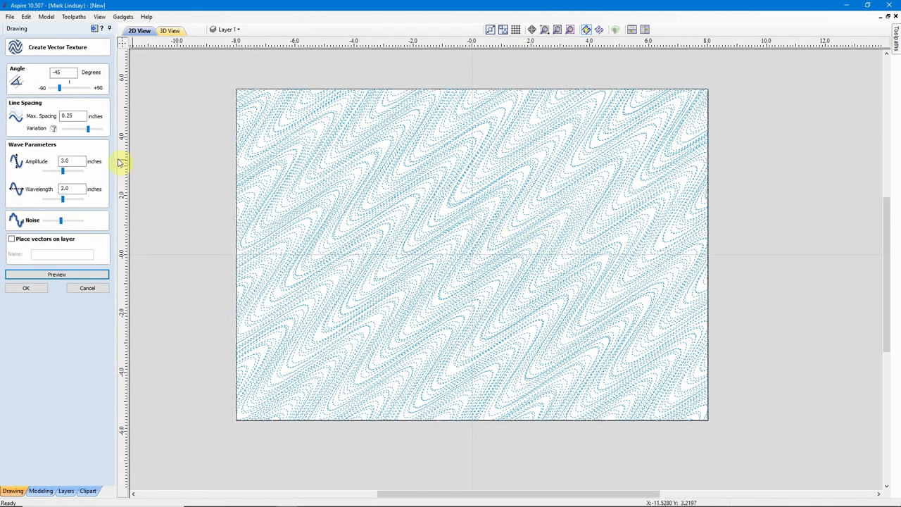
# Set the texture amplitude to 0.25 and wavelength to 18, then preview it
pyautogui.doubleClick(74, 161)
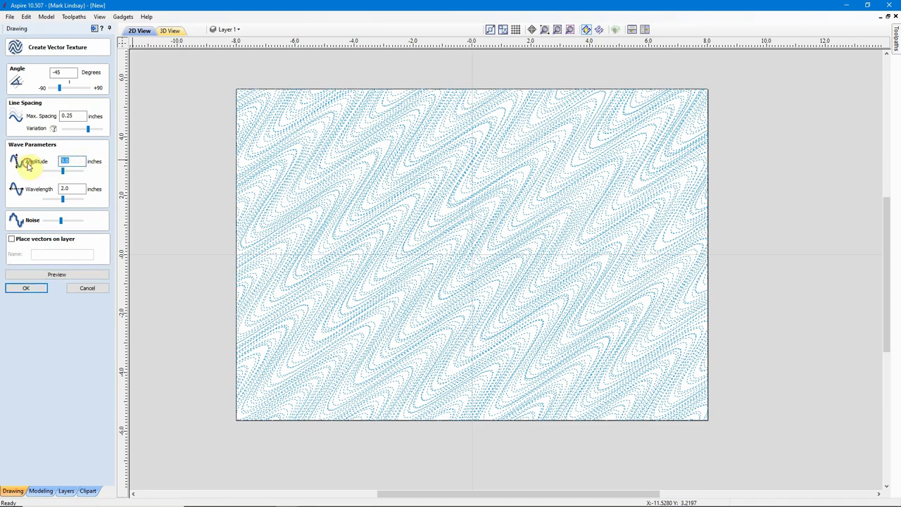
pyautogui.write('.25')
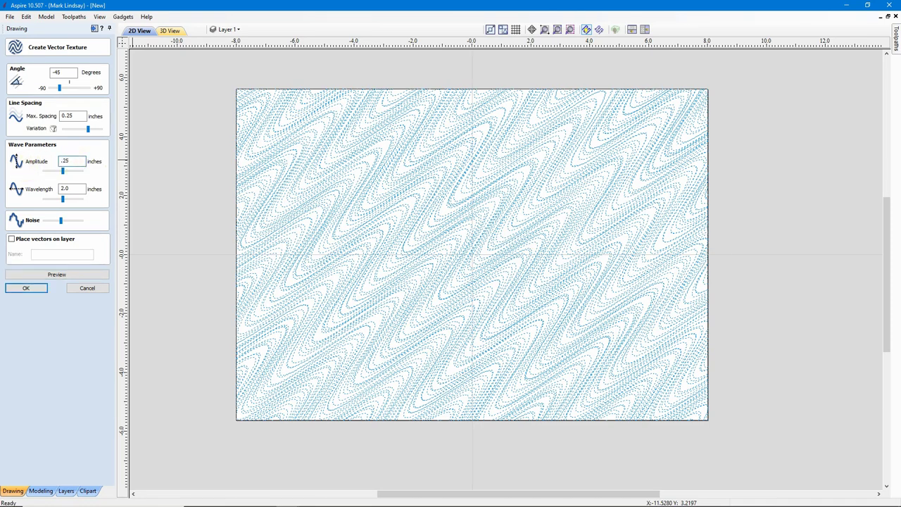
pyautogui.doubleClick(79, 188)
pyautogui.write('18')
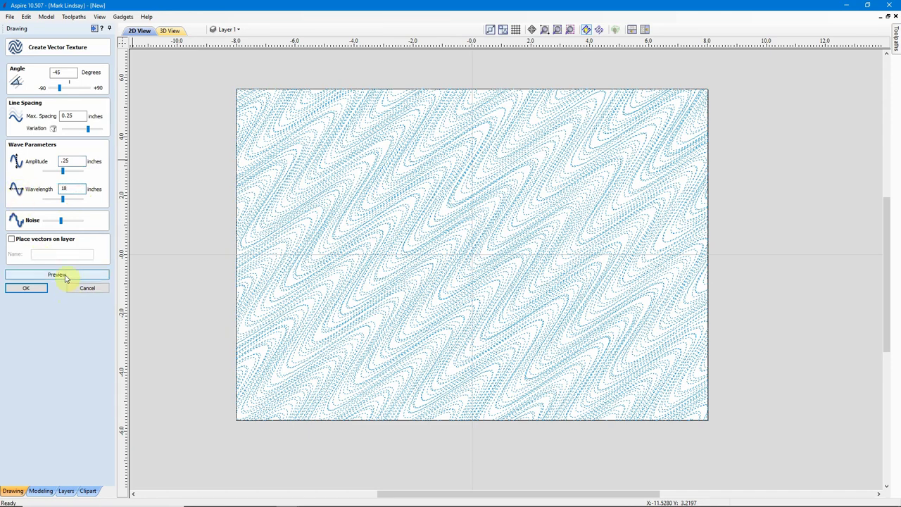
pyautogui.click(62, 274)
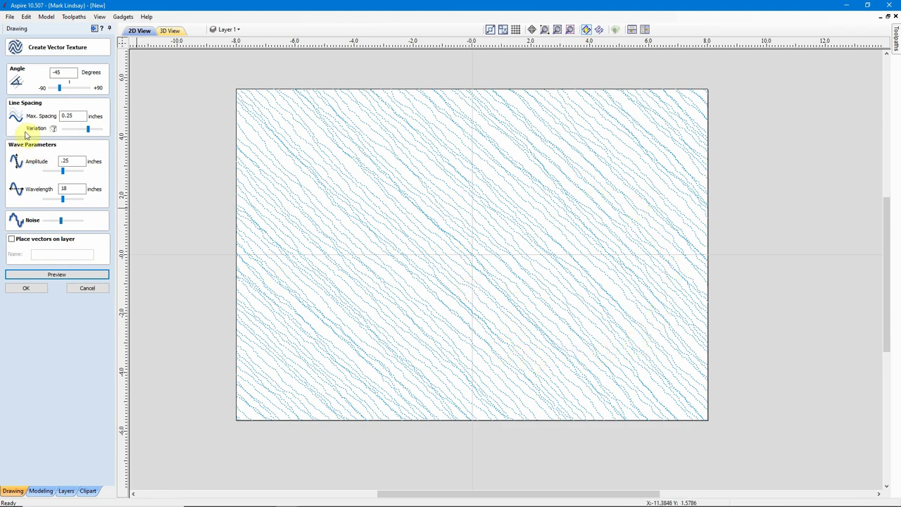
# Tighten maximum line spacing to 0.125 inches and preview the denser wavy lines
pyautogui.click(70, 115)
pyautogui.click(66, 116)
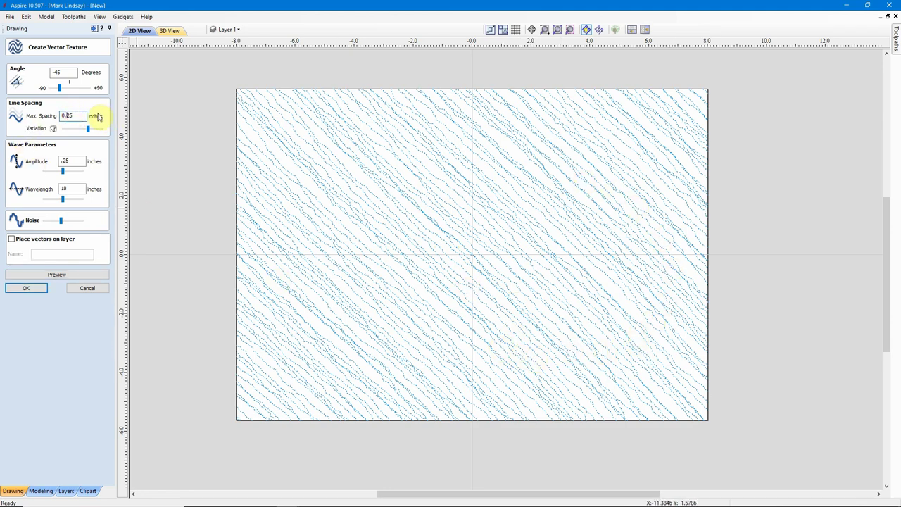
pyautogui.click(67, 115)
pyautogui.write('1')
pyautogui.click(54, 274)
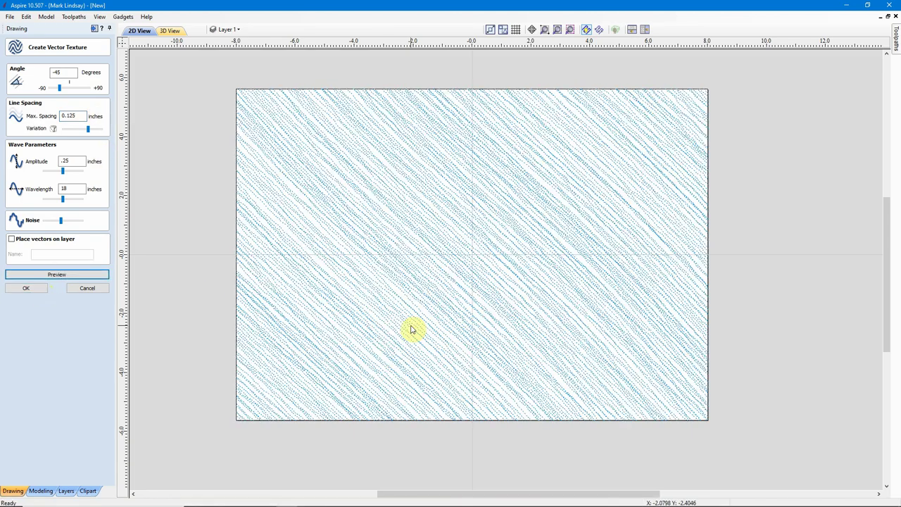
pyautogui.scroll(3, 512, 184)
pyautogui.scroll(1, 514, 184)
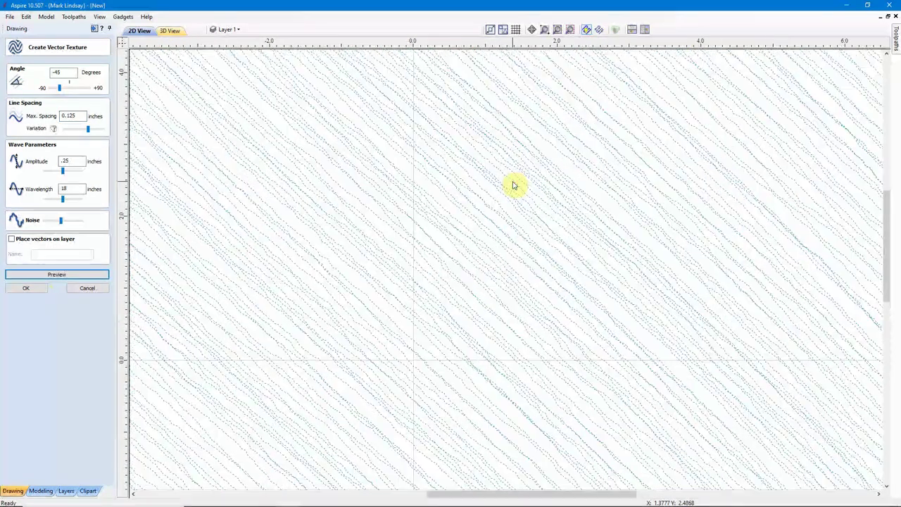
pyautogui.scroll(-3, 518, 184)
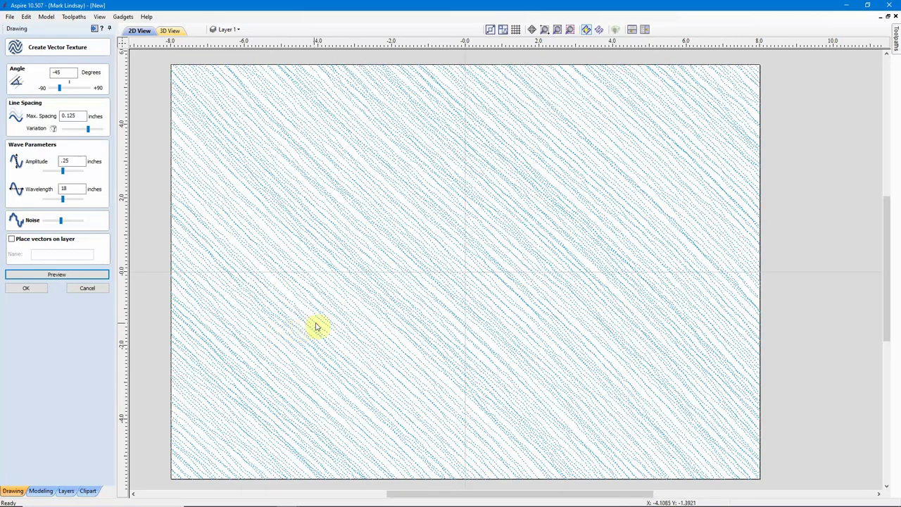
# Raise the amplitude to 0.5 and increase Noise, previewing the rougher wavy lines
pyautogui.click(64, 160)
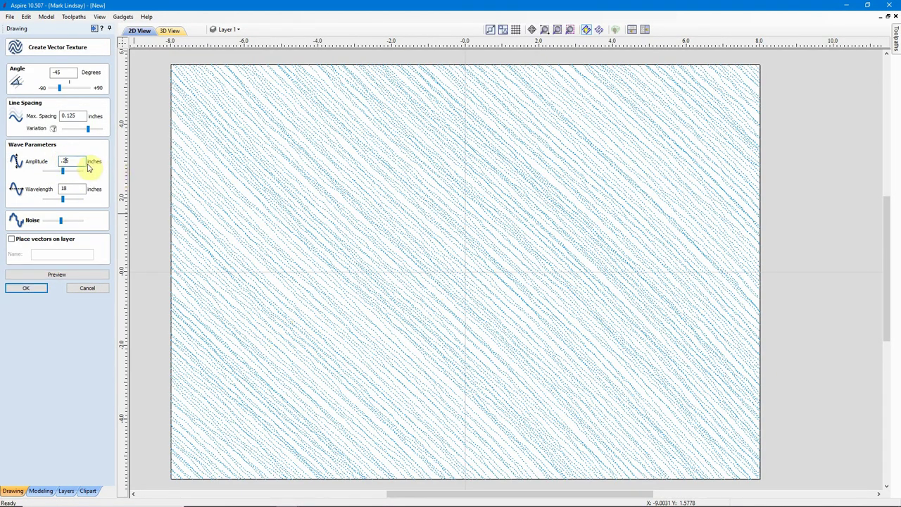
pyautogui.click(61, 276)
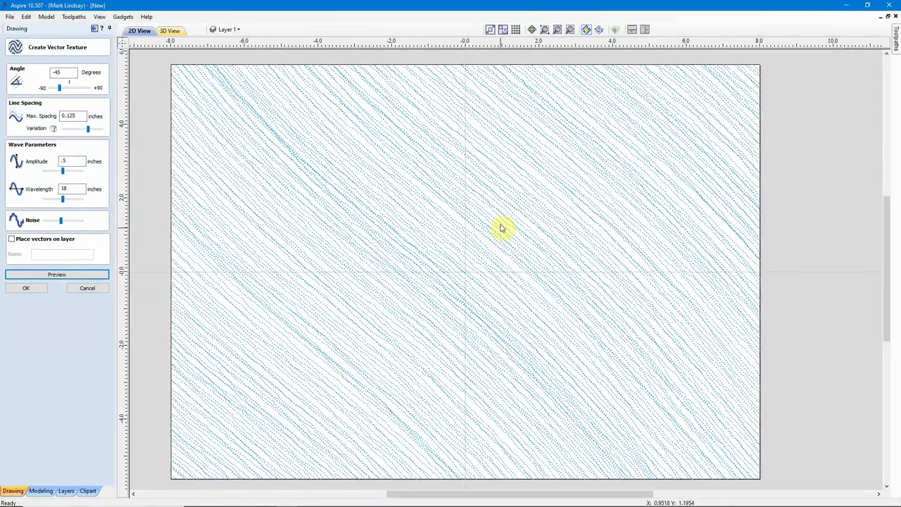
pyautogui.scroll(1, 605, 231)
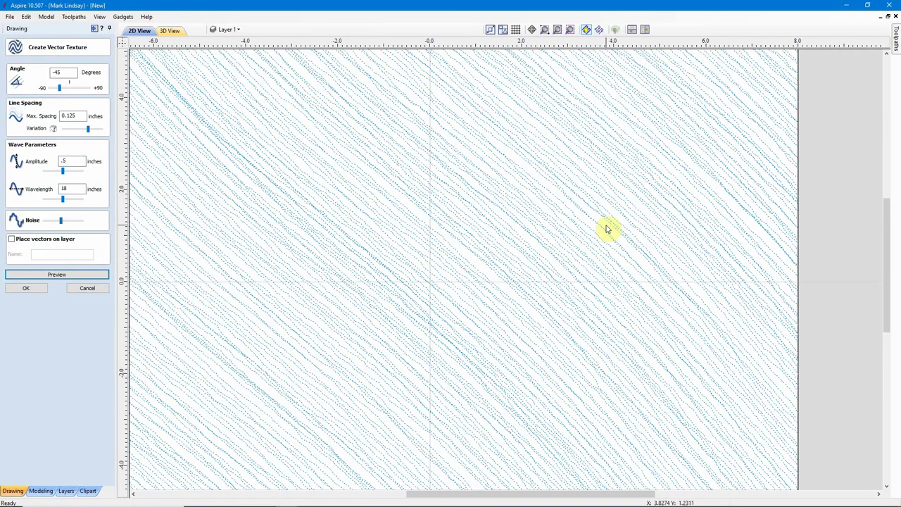
pyautogui.moveTo(61, 222); pyautogui.dragTo(66, 223)
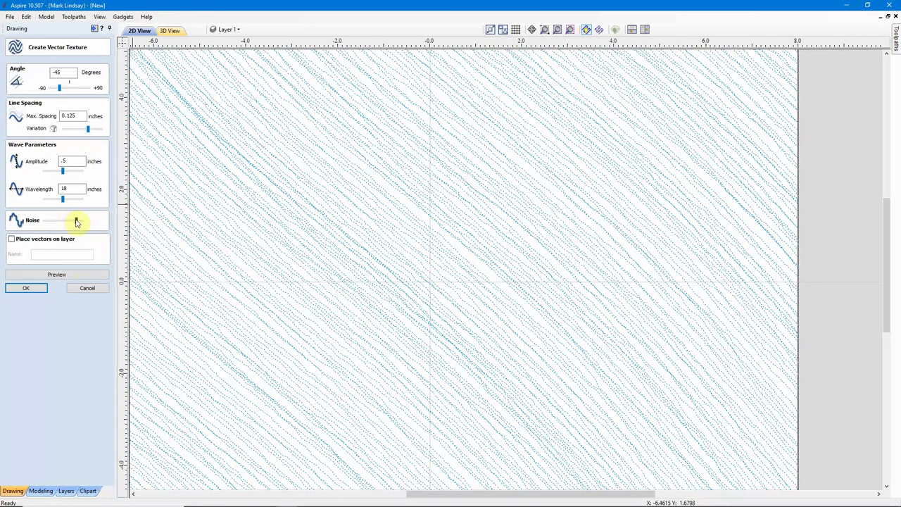
pyautogui.click(64, 274)
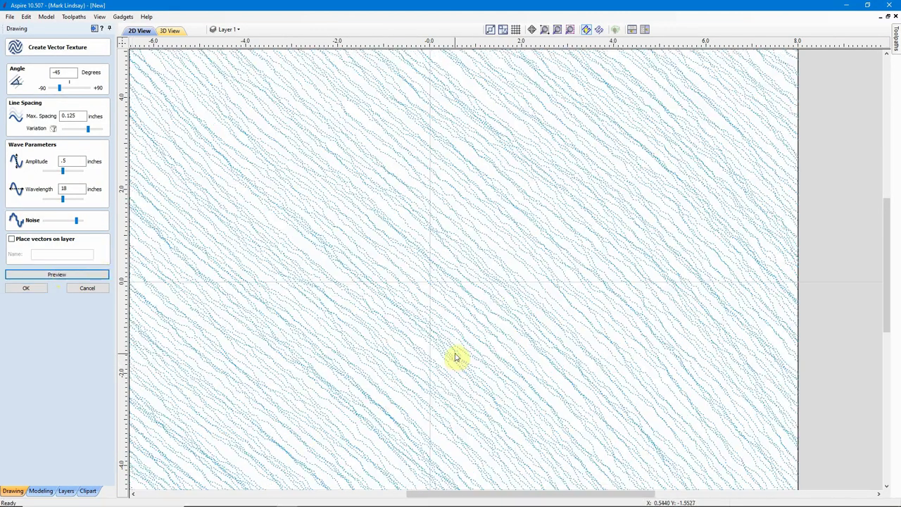
pyautogui.scroll(-4, 483, 261)
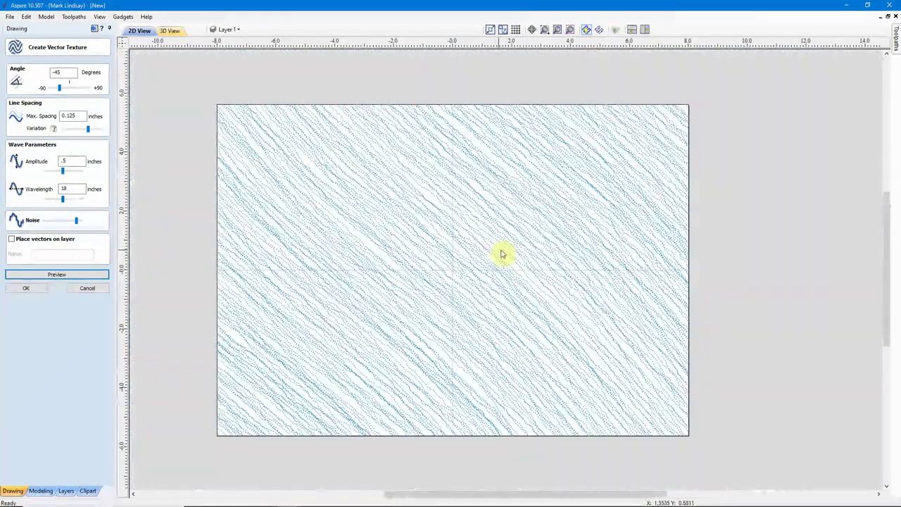
pyautogui.scroll(-1, 483, 262)
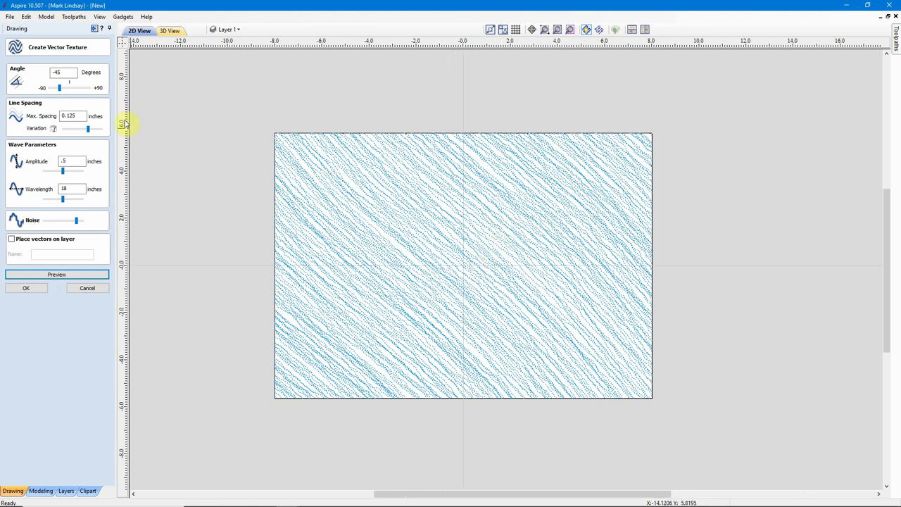
# Set the texture Angle to 0.0° and preview the horizontal noisy lines
pyautogui.doubleClick(62, 73)
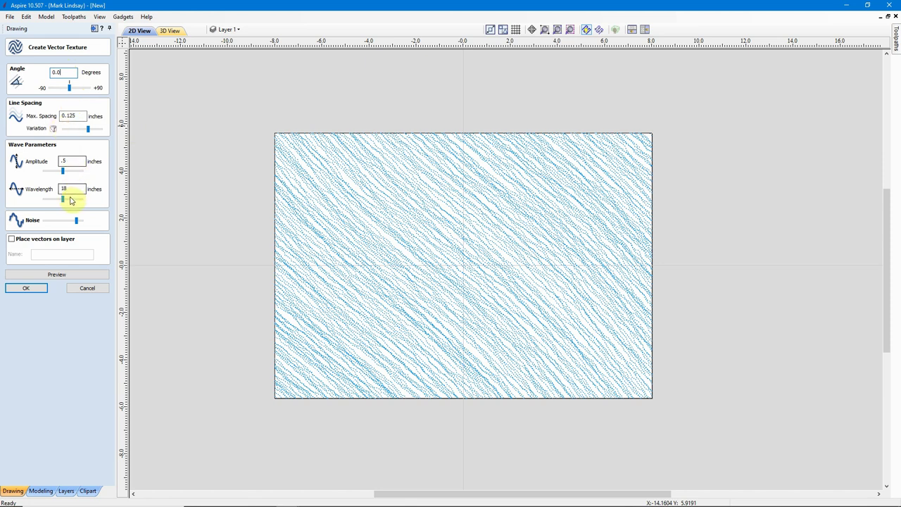
pyautogui.click(58, 276)
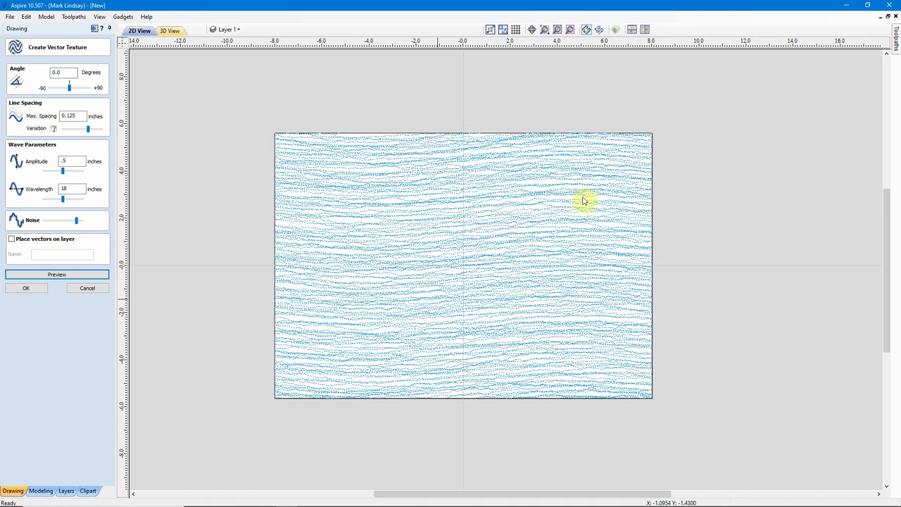
pyautogui.scroll(1, 435, 282)
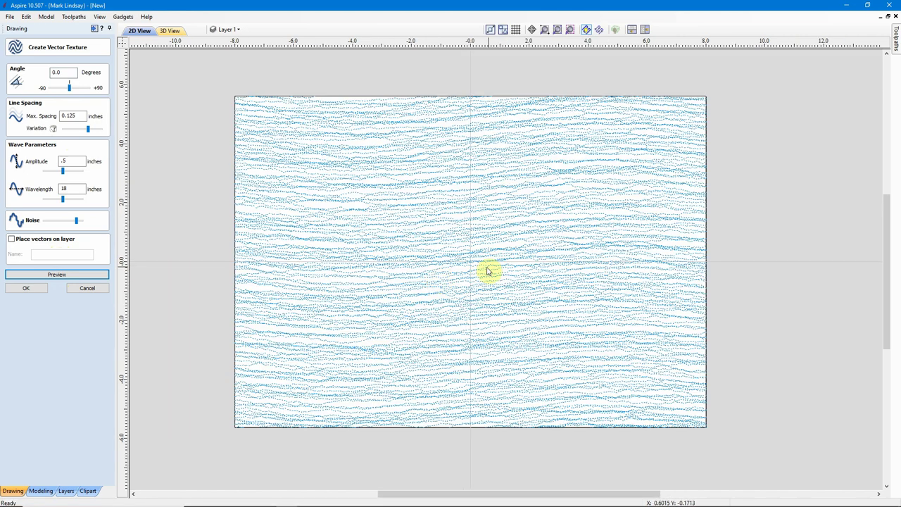
pyautogui.scroll(-1, 493, 269)
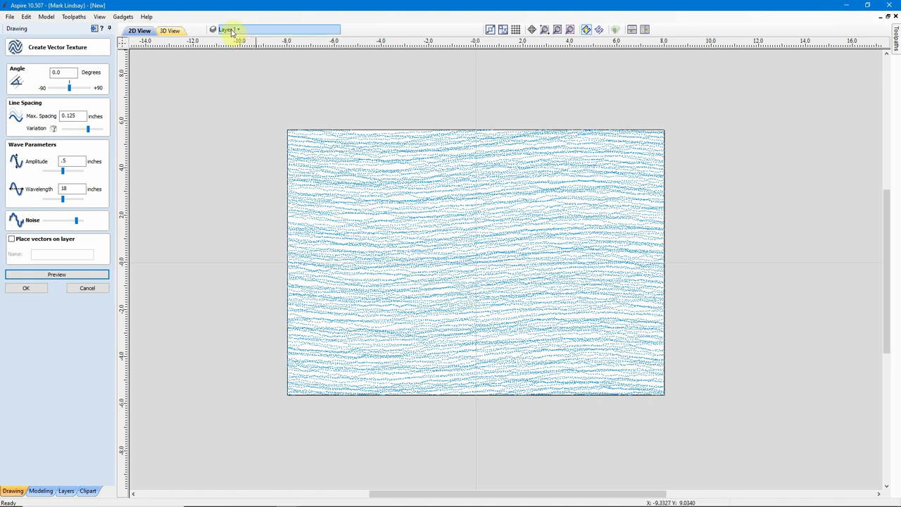
# Enable 'Place vectors on layer' and name the new layer 'Chaos'
pyautogui.click(258, 29)
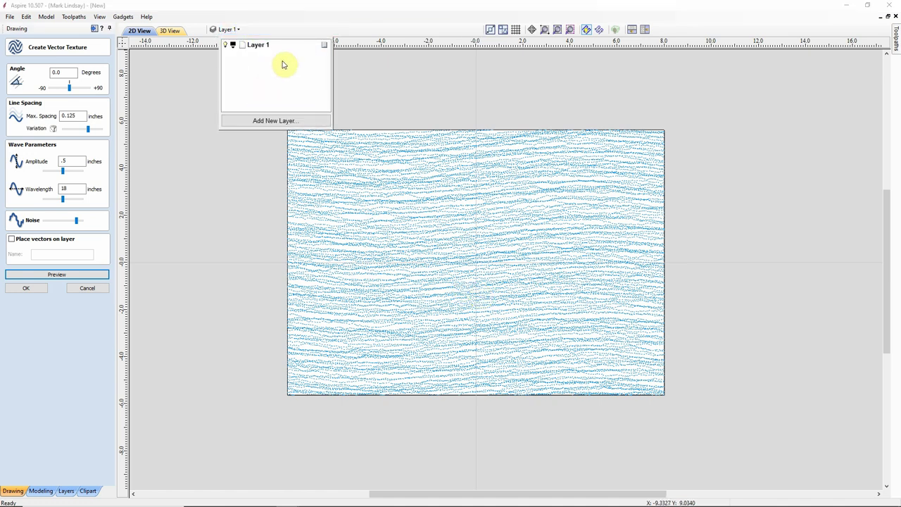
pyautogui.click(182, 76)
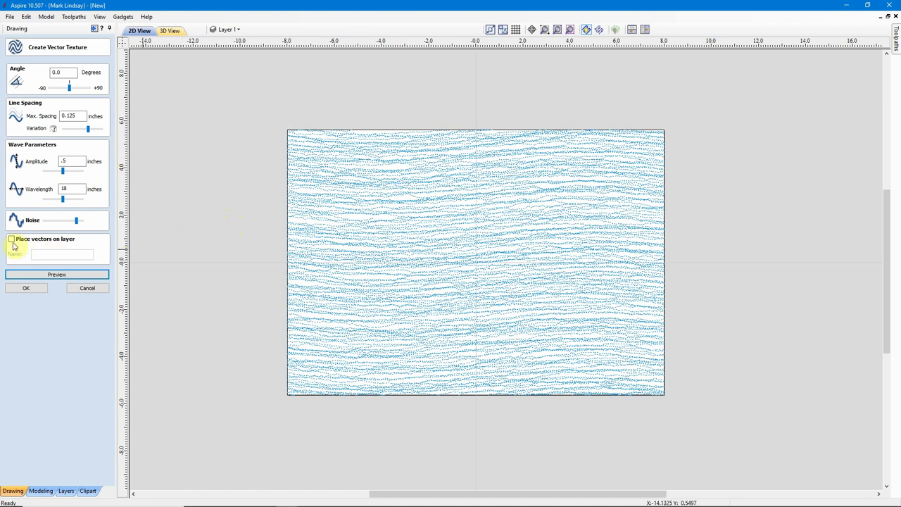
pyautogui.click(11, 240)
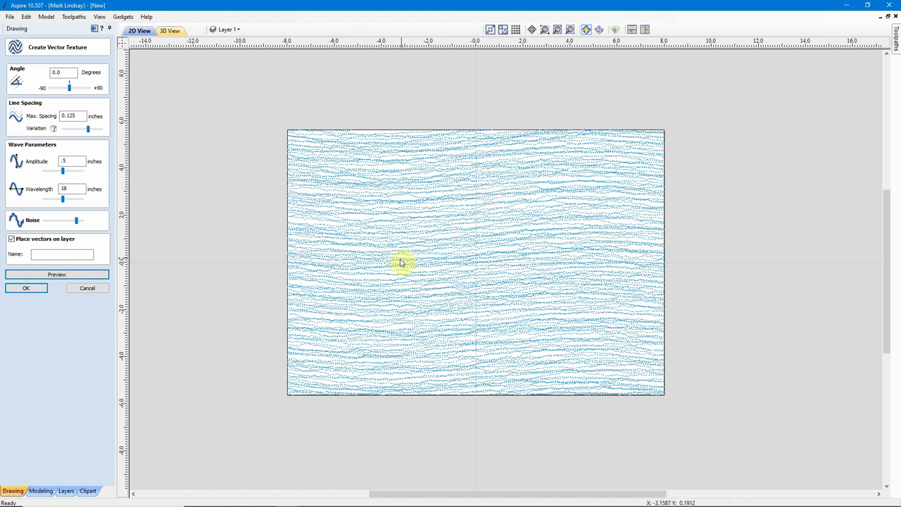
pyautogui.click(12, 240)
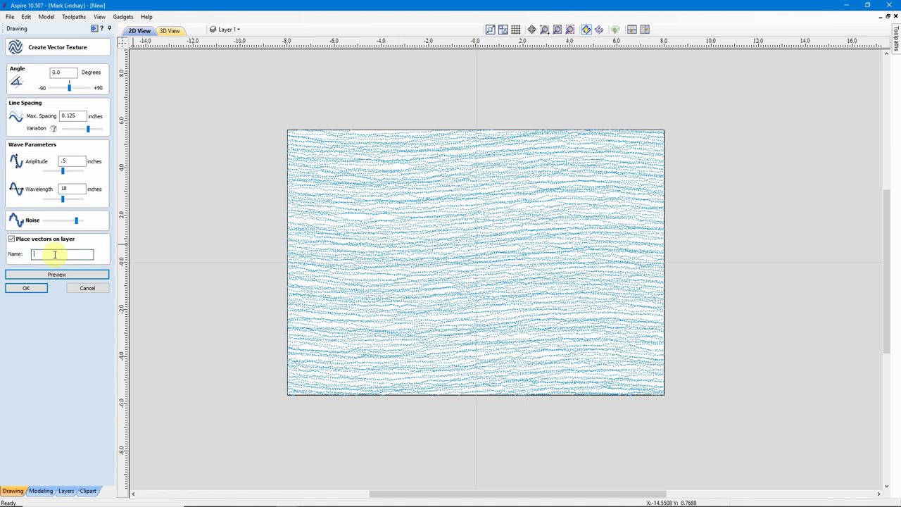
pyautogui.click(55, 255)
pyautogui.write('Chaos')
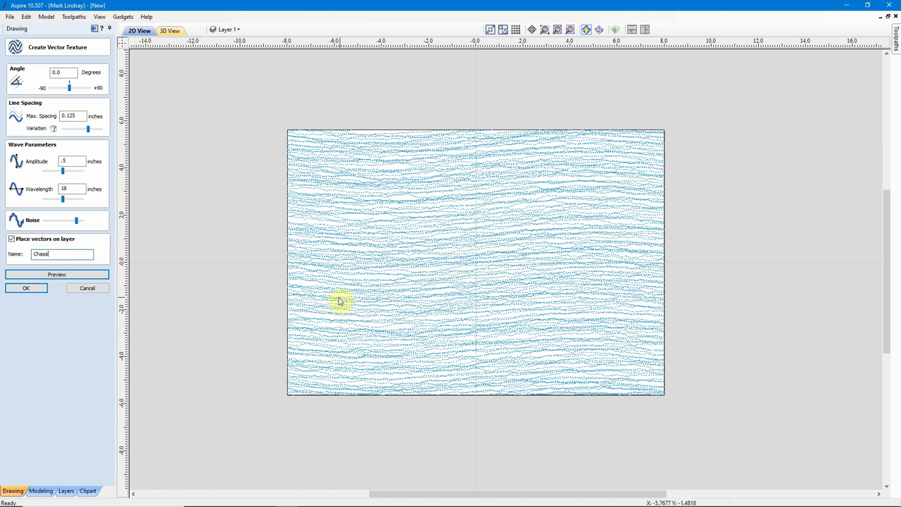
# Create the texture on the Chaos layer, keeping Chaos active and visible
pyautogui.click(25, 289)
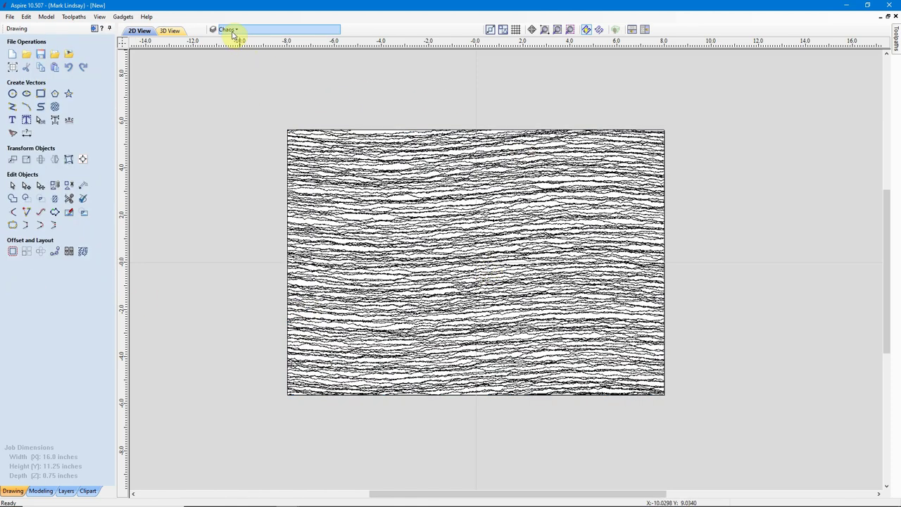
pyautogui.click(270, 31)
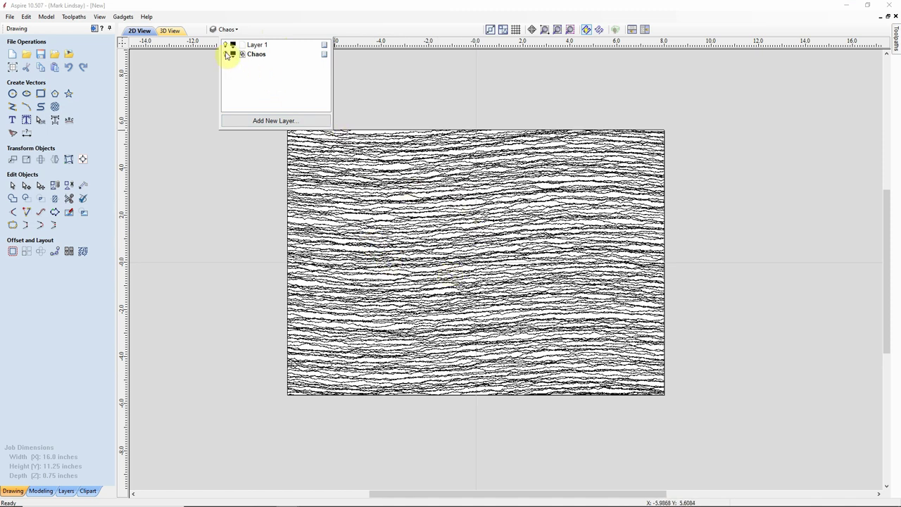
pyautogui.click(258, 45)
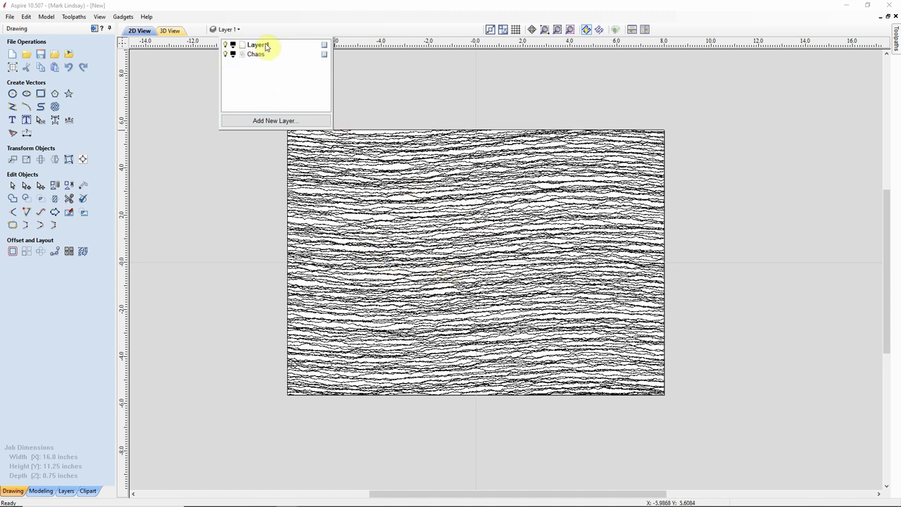
pyautogui.click(226, 55)
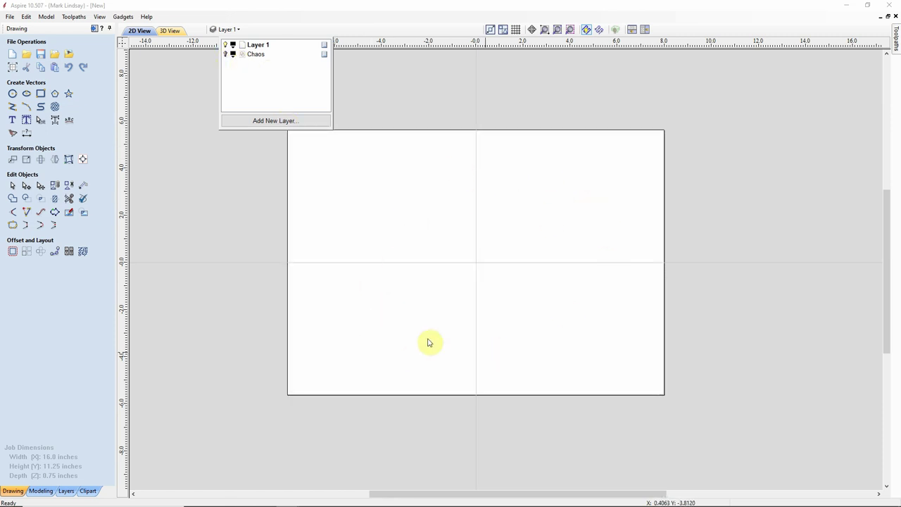
pyautogui.click(226, 55)
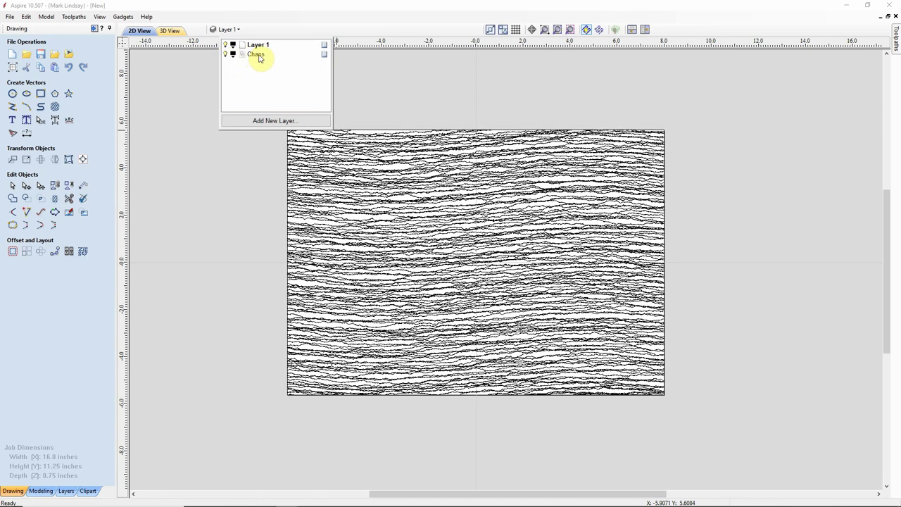
pyautogui.click(257, 56)
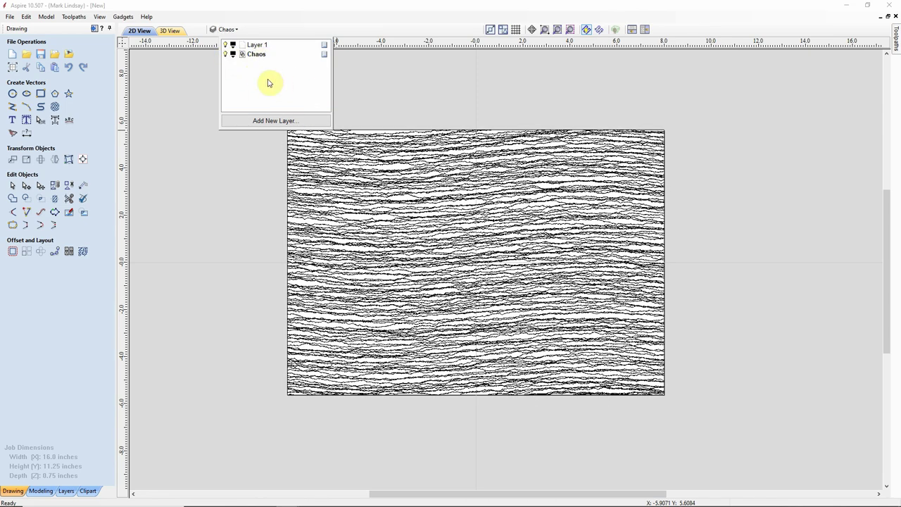
pyautogui.click(476, 297)
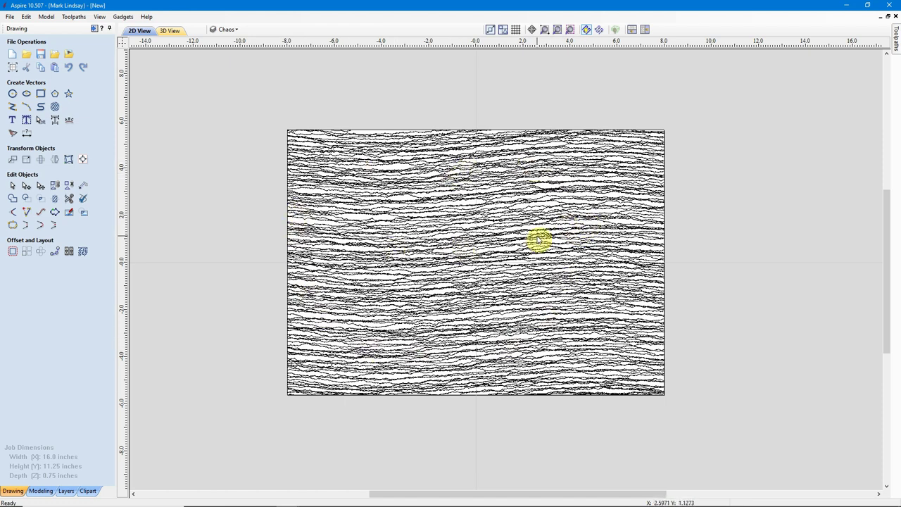
# Make Layer 1 the active layer and hide the Chaos layer's wavy lines
pyautogui.scroll(-1, 535, 240)
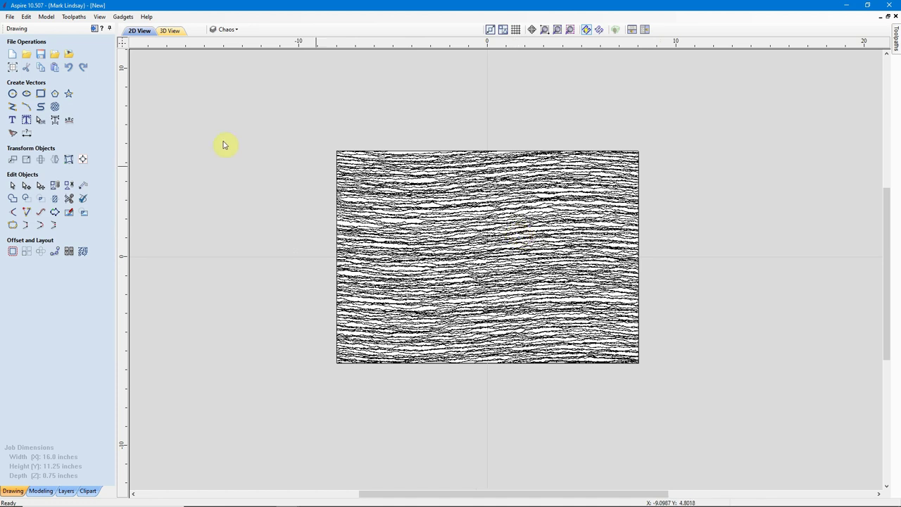
pyautogui.click(229, 33)
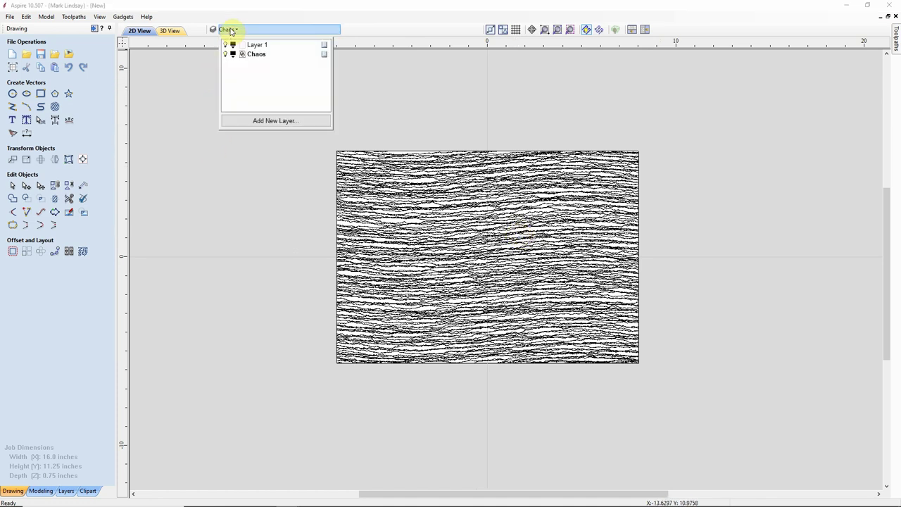
pyautogui.click(258, 45)
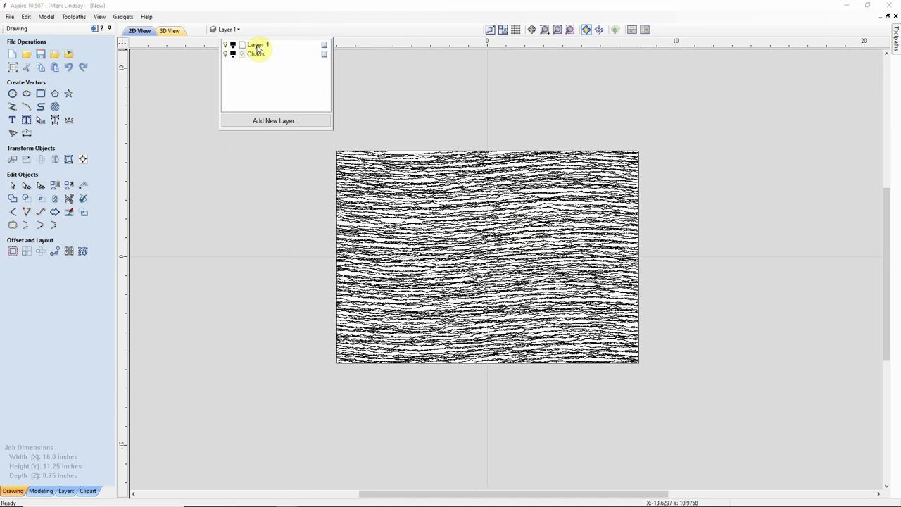
pyautogui.click(225, 54)
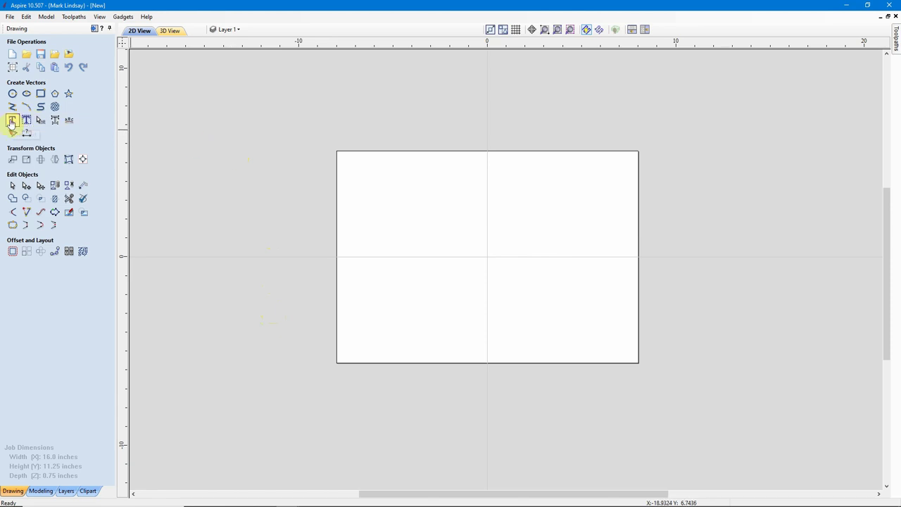
# Create a text object reading 'Mark'
pyautogui.click(11, 122)
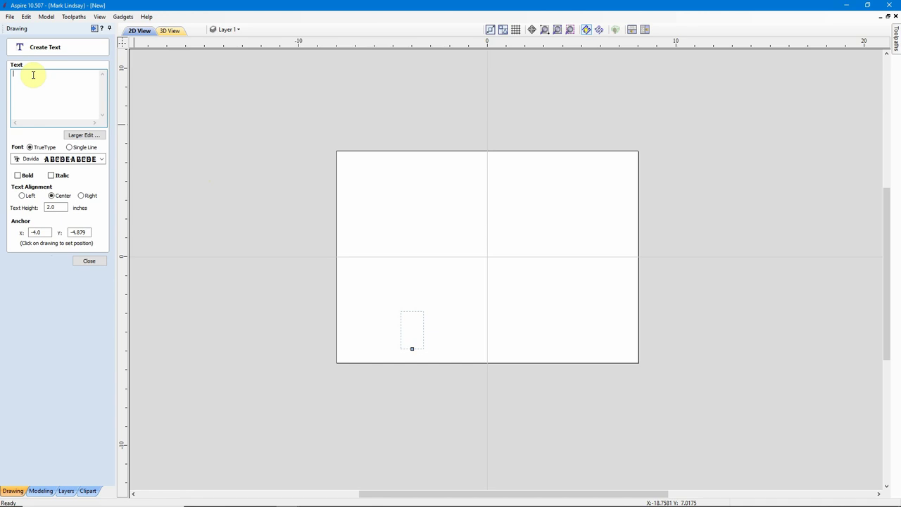
pyautogui.write('Mark')
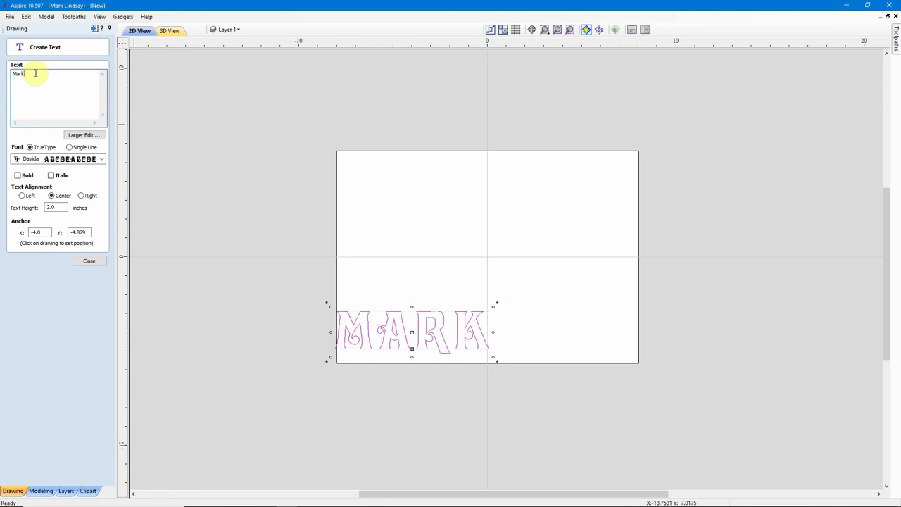
pyautogui.click(86, 262)
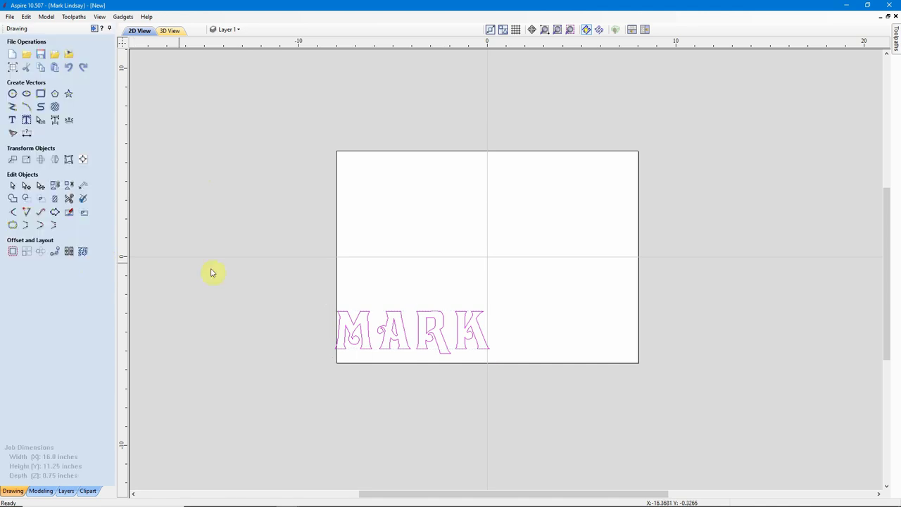
# Centre the MARK text on the job with F9 and scale it up across the sheet
pyautogui.click(436, 341)
pyautogui.press('F9')
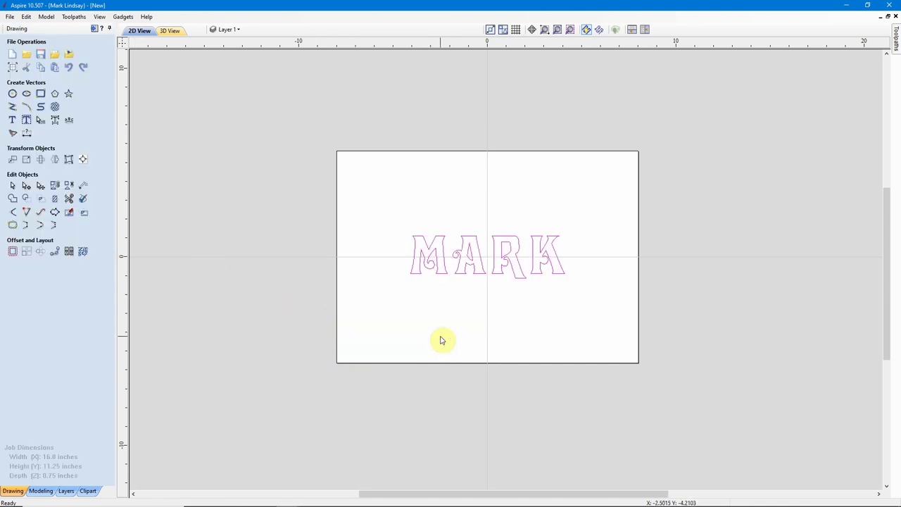
pyautogui.scroll(3, 483, 278)
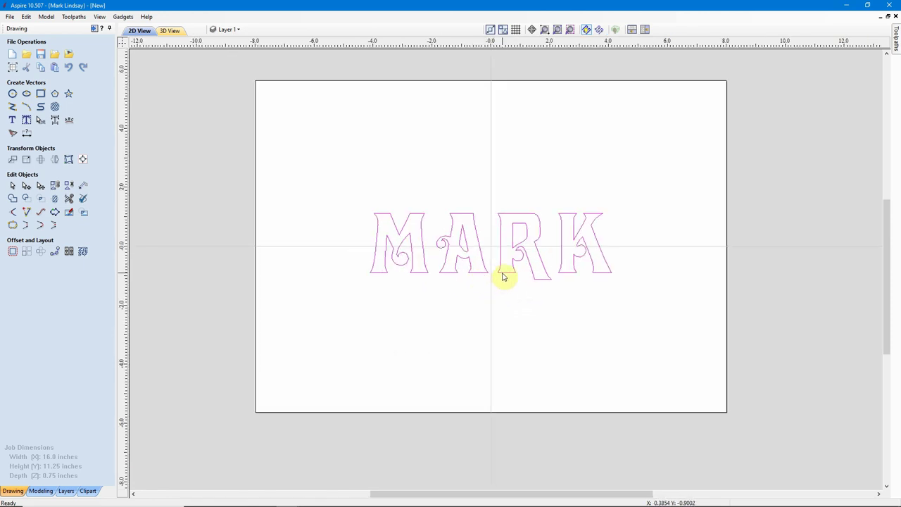
pyautogui.click(503, 276)
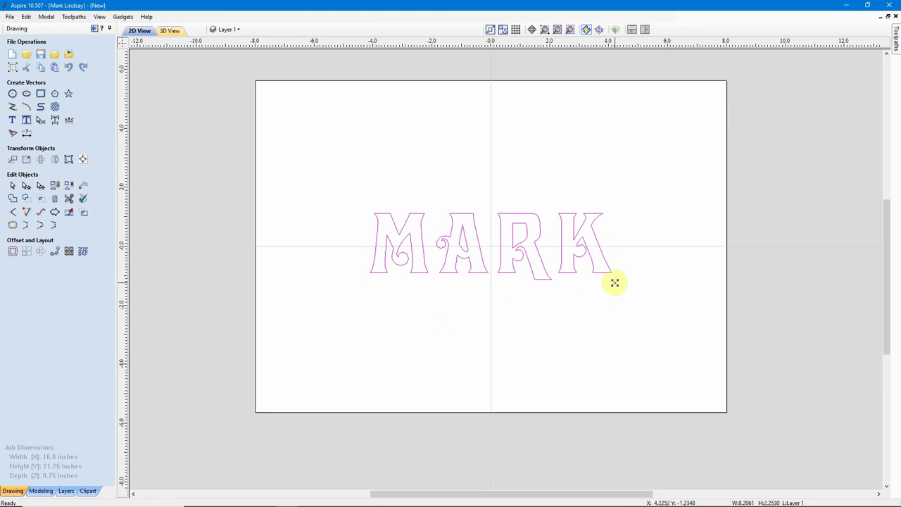
pyautogui.moveTo(615, 282); pyautogui.dragTo(634, 301)
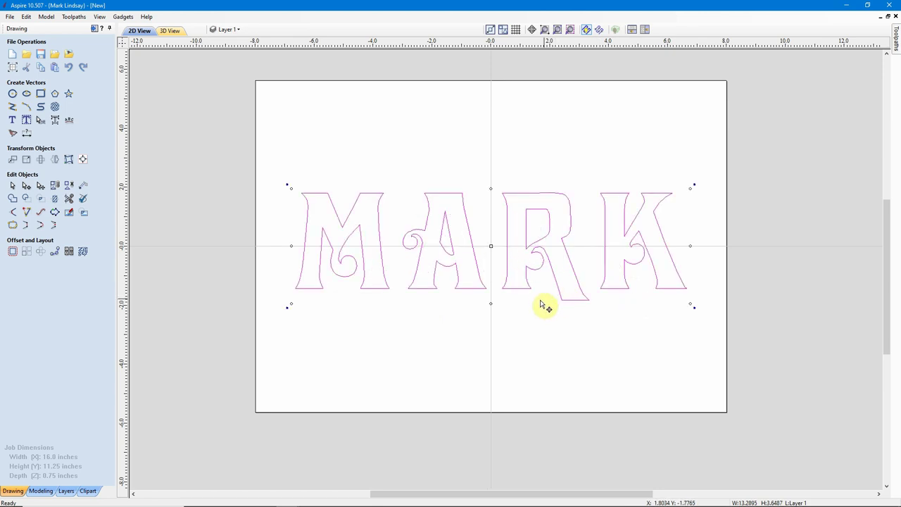
pyautogui.click(519, 336)
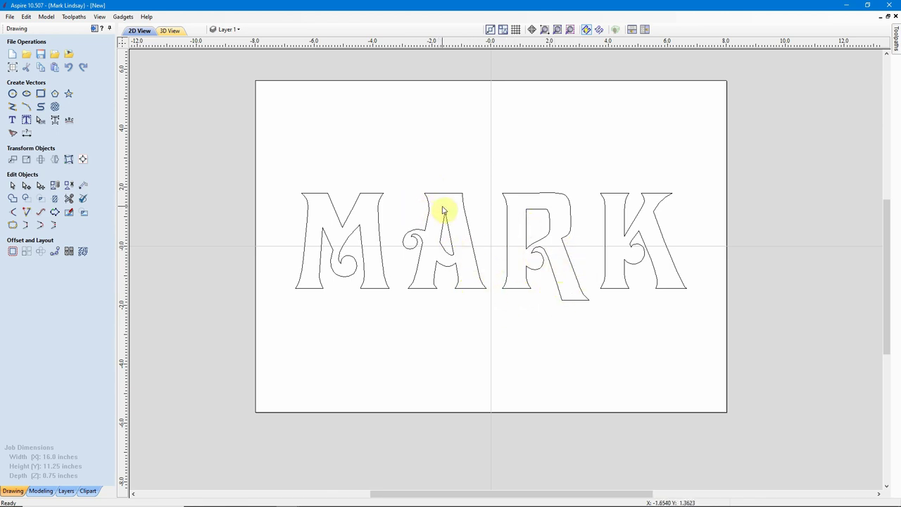
pyautogui.scroll(2, 444, 210)
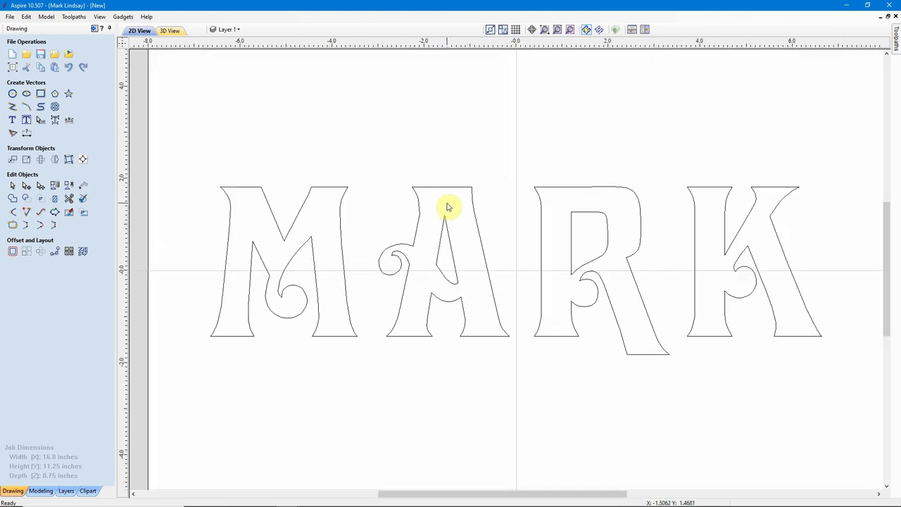
pyautogui.scroll(1, 448, 206)
pyautogui.scroll(-1, 449, 206)
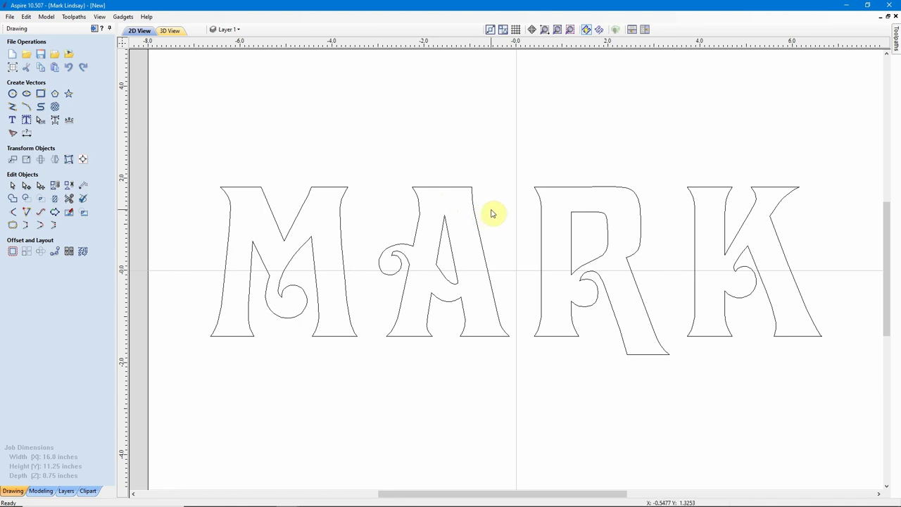
pyautogui.scroll(-1, 492, 213)
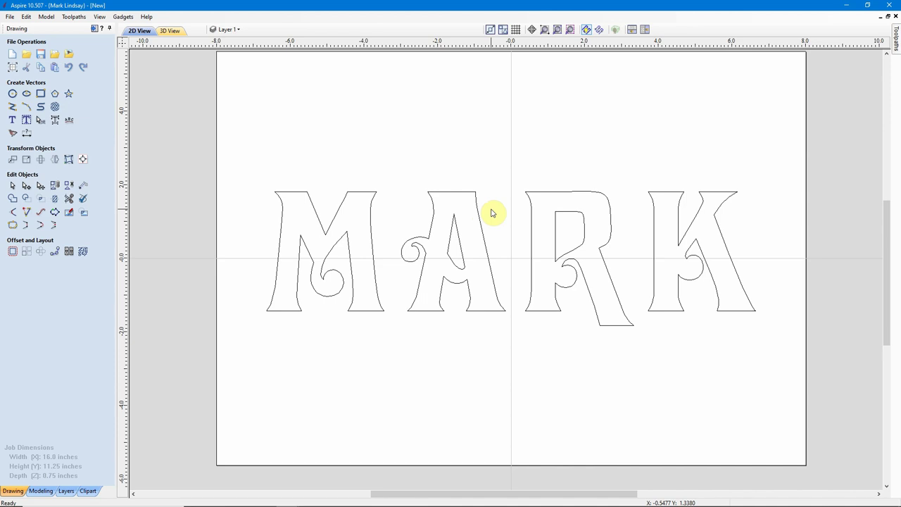
pyautogui.scroll(-1, 491, 197)
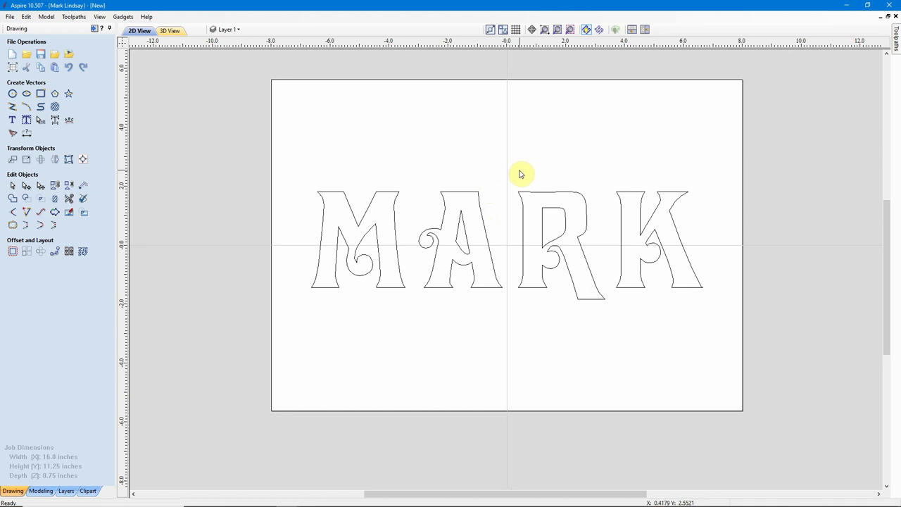
# Fill the MARK outlines with wavy texture: spacing 0.125, amplitude 0.5, wavelength 18
pyautogui.click(430, 232)
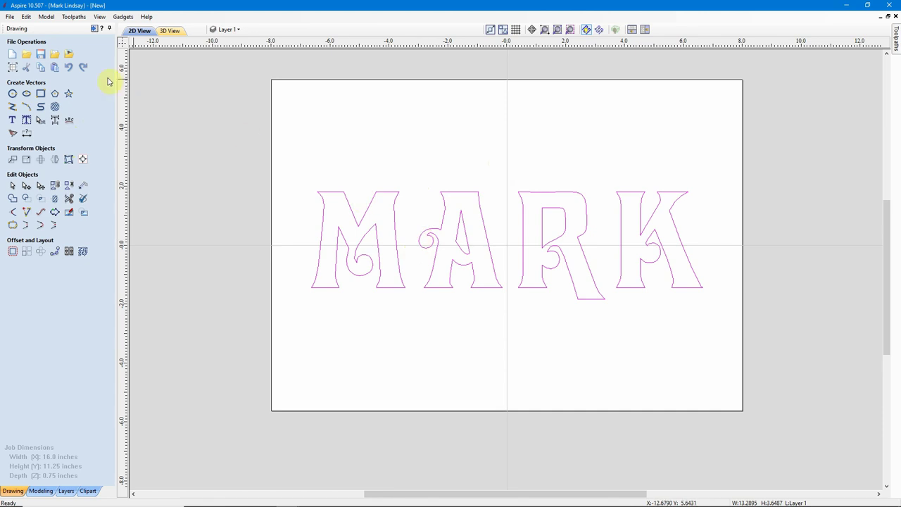
pyautogui.click(55, 106)
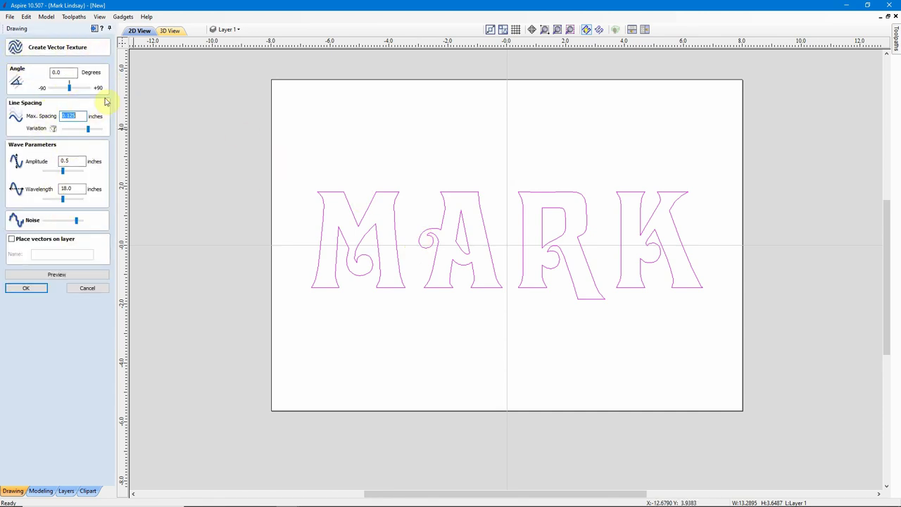
pyautogui.click(55, 275)
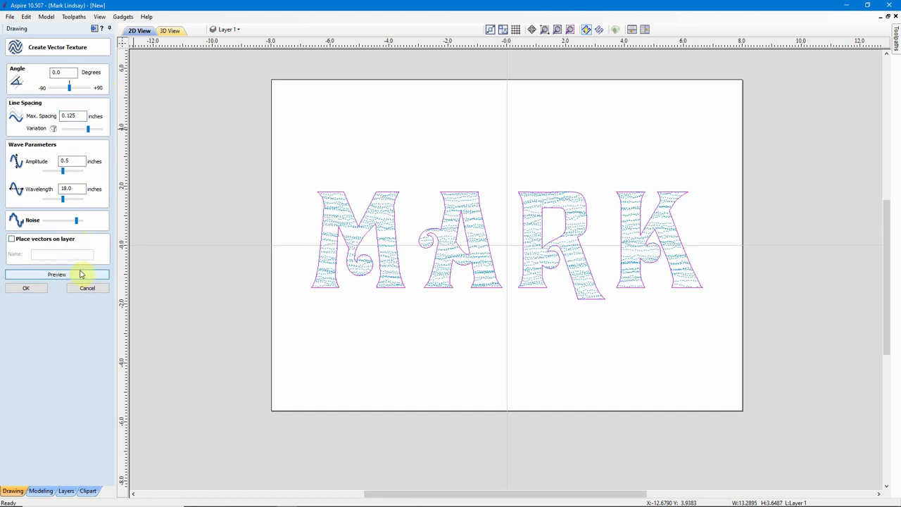
pyautogui.scroll(5, 364, 234)
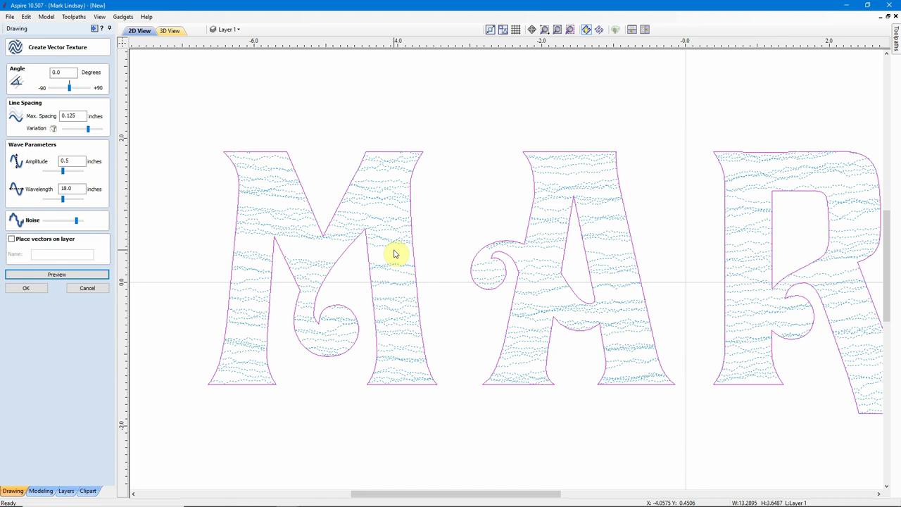
pyautogui.click(30, 288)
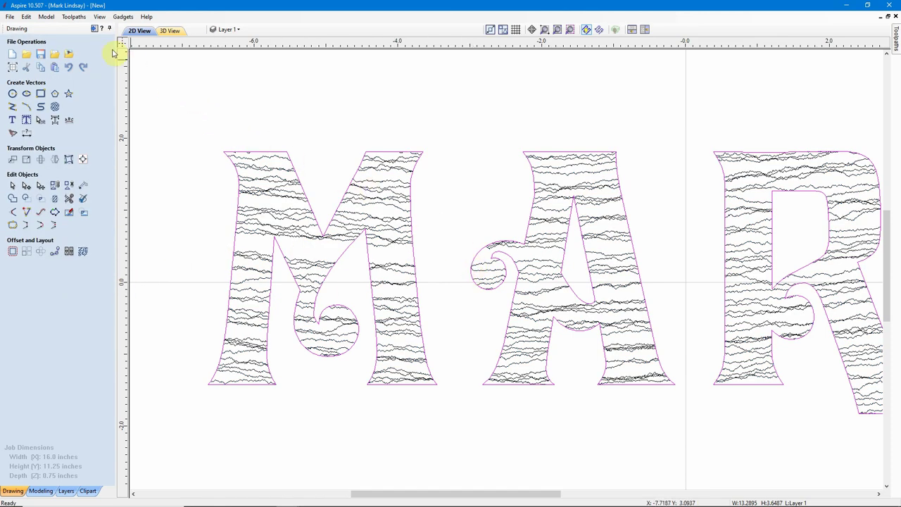
# Select all MARK letters and their texture lines for toolpathing
pyautogui.click(94, 28)
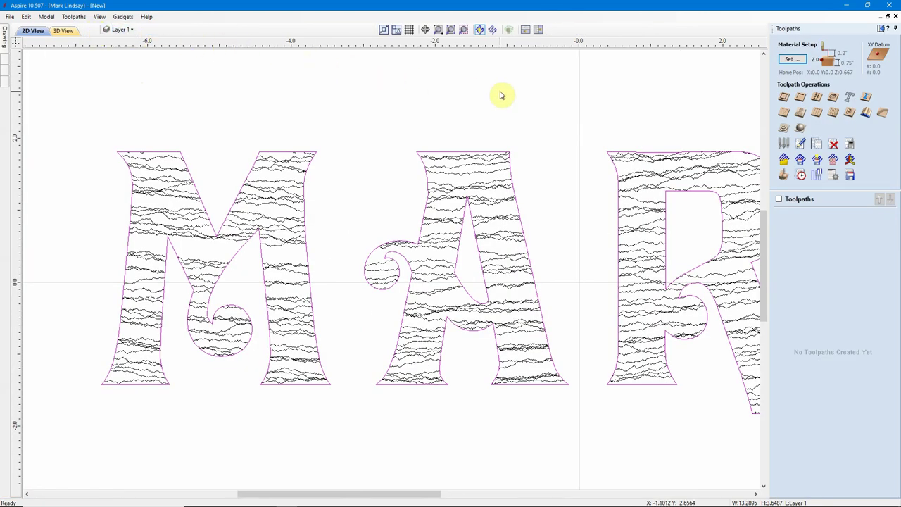
pyautogui.scroll(-1, 365, 222)
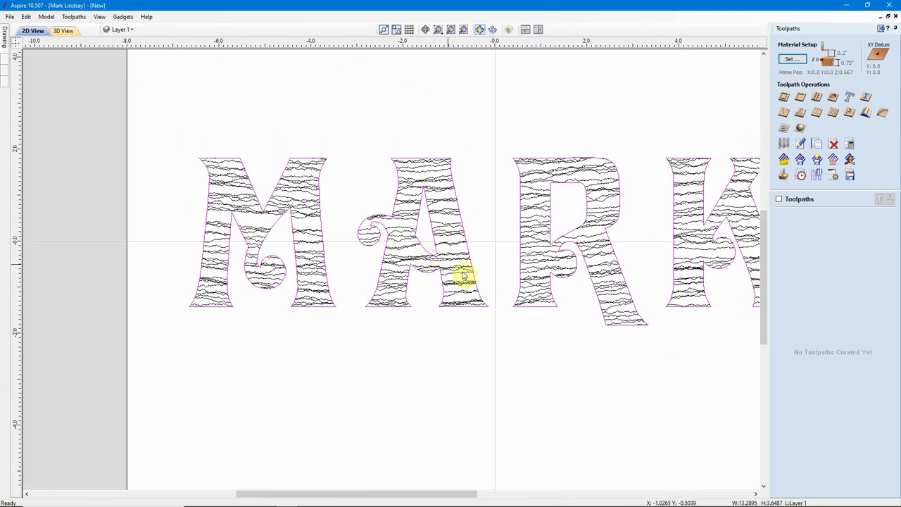
pyautogui.scroll(-1, 431, 328)
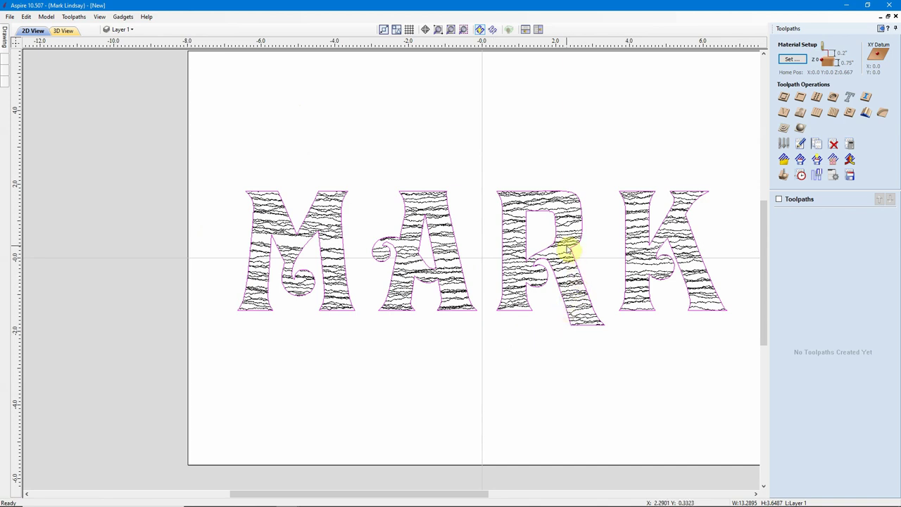
pyautogui.click(591, 146)
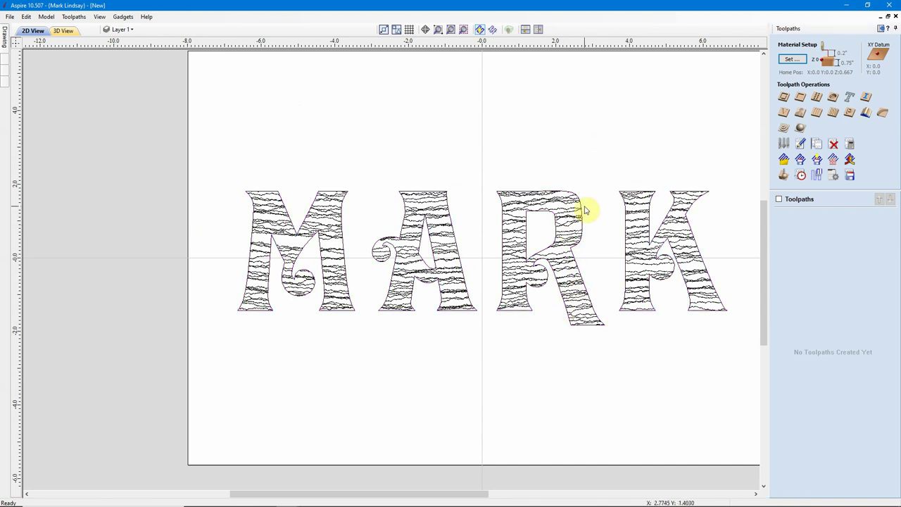
pyautogui.click(571, 223)
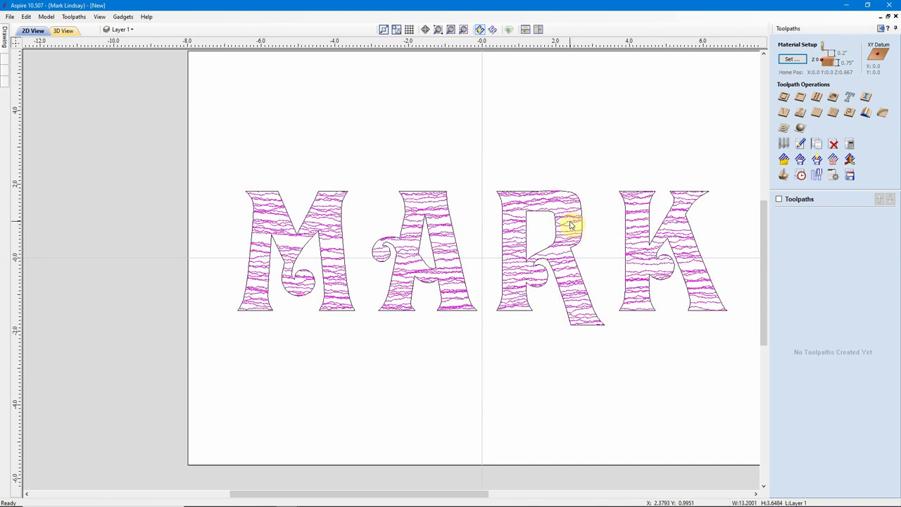
# Create a 0.03-inch-deep profile toolpath named 'Profile Texture' and calculate it
pyautogui.click(784, 100)
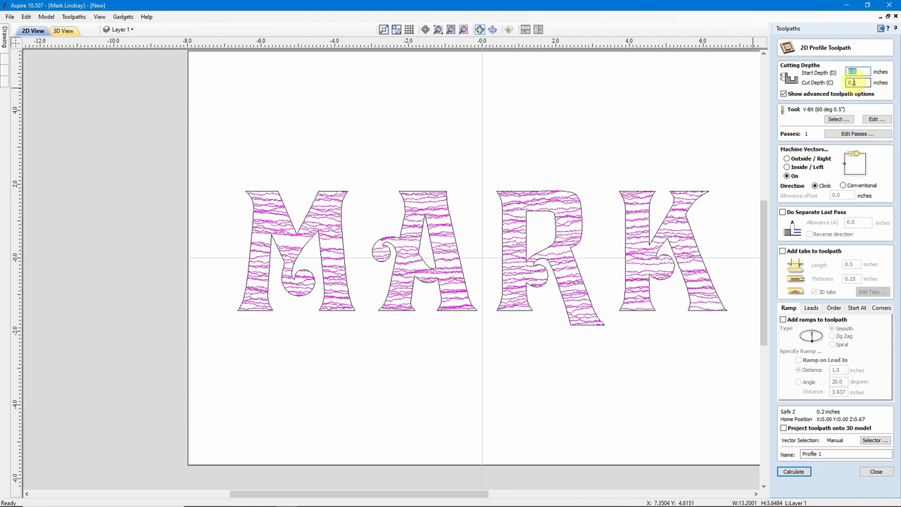
pyautogui.click(854, 83)
pyautogui.write('0.3')
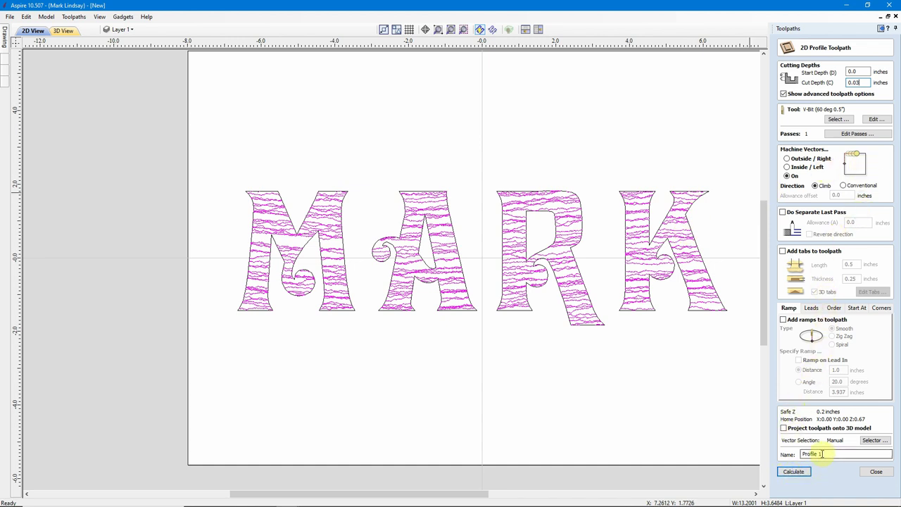
pyautogui.moveTo(818, 454); pyautogui.dragTo(839, 457)
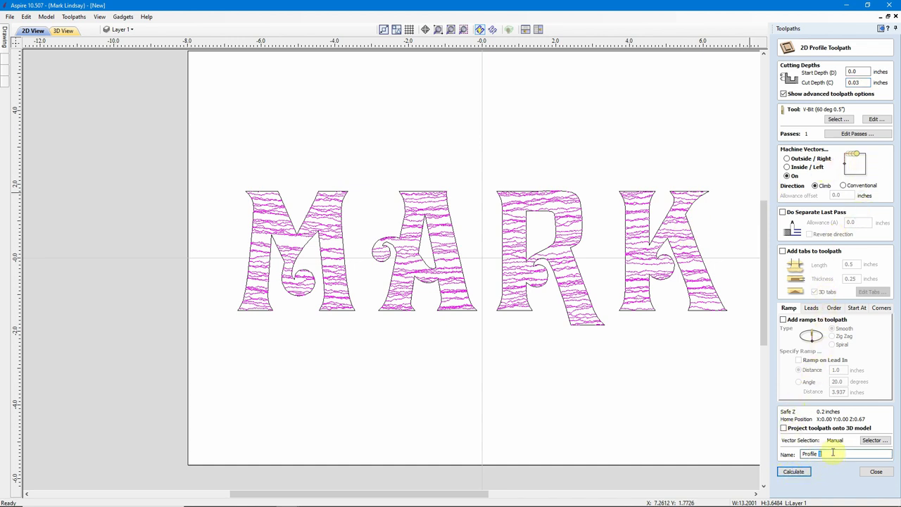
pyautogui.write('Texture')
pyautogui.click(794, 472)
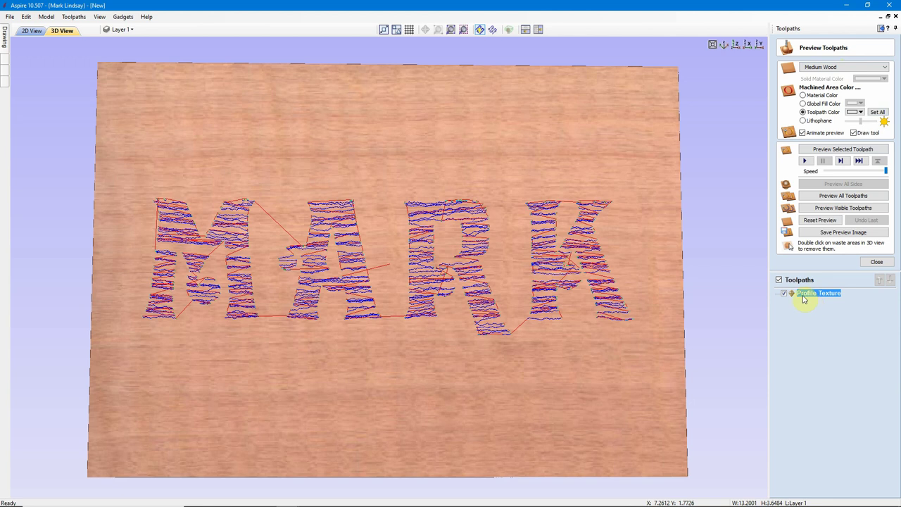
# Set the toolpath preview colour to black and simulate the Profile Texture carving
pyautogui.click(858, 112)
pyautogui.click(836, 138)
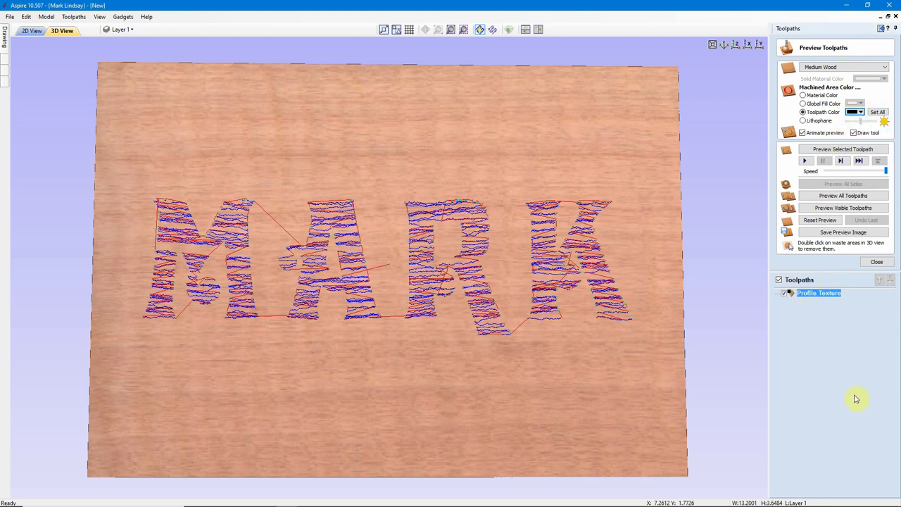
pyautogui.click(842, 149)
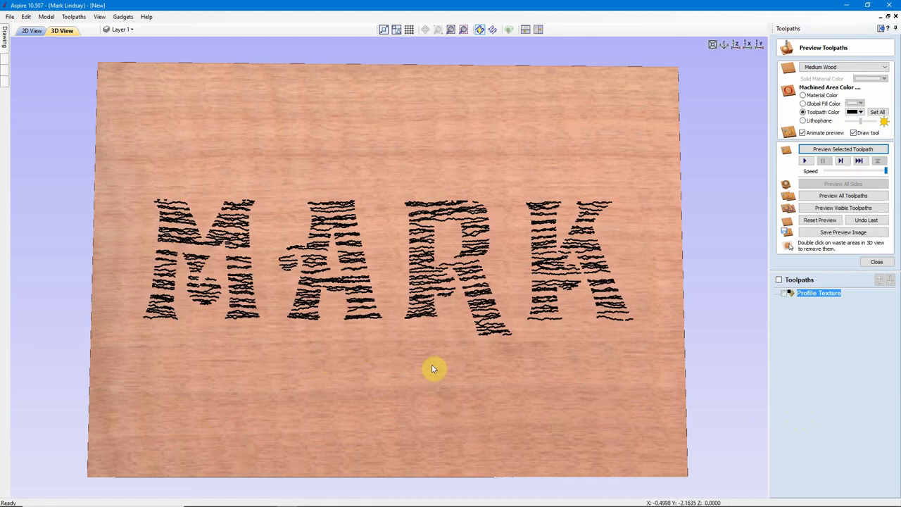
# Inspect the carved board in 3D, then return to 2D view and select the MARK vectors
pyautogui.moveTo(433, 368)
pyautogui.mouseDown()
pyautogui.moveTo(434, 416)
pyautogui.moveTo(423, 387)
pyautogui.moveTo(443, 365)
pyautogui.mouseUp()
pyautogui.scroll(1, 445, 373)
pyautogui.scroll(3, 471, 233)
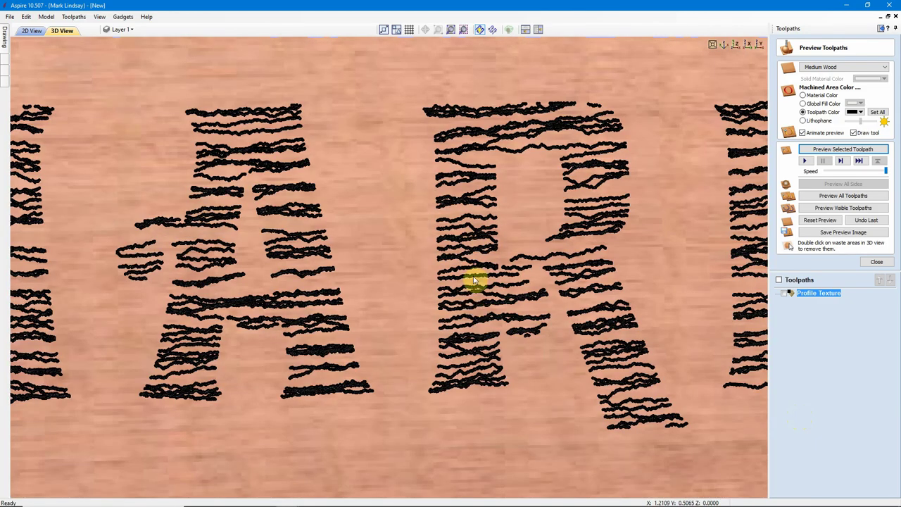
pyautogui.scroll(2, 467, 288)
pyautogui.scroll(2, 471, 285)
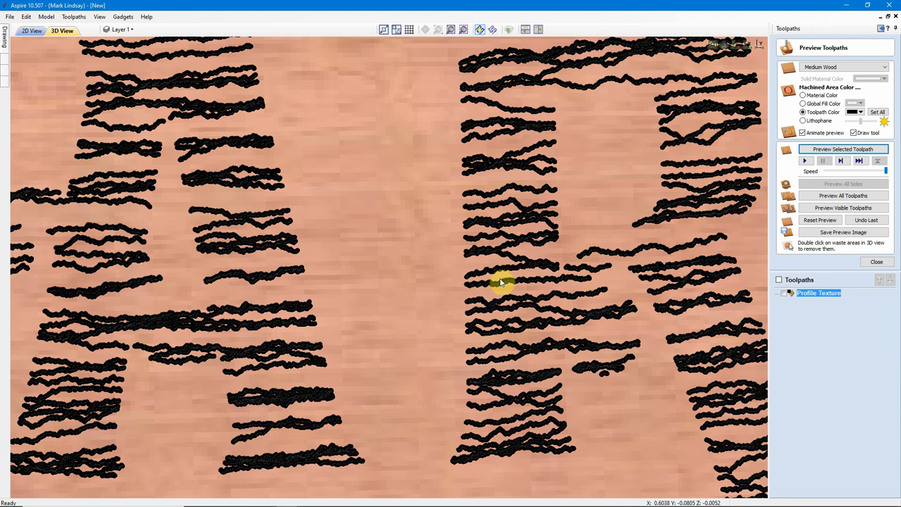
pyautogui.scroll(-2, 501, 281)
pyautogui.scroll(-3, 507, 285)
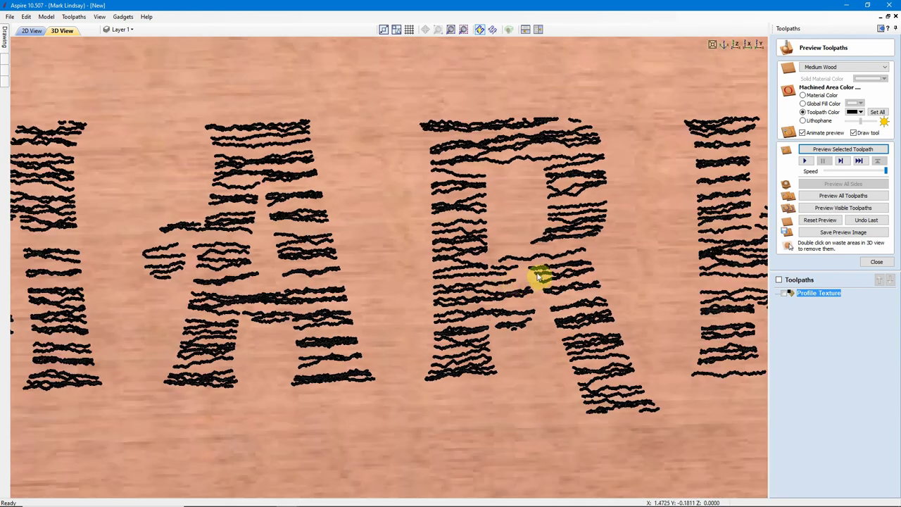
pyautogui.scroll(-2, 556, 281)
pyautogui.scroll(-1, 577, 285)
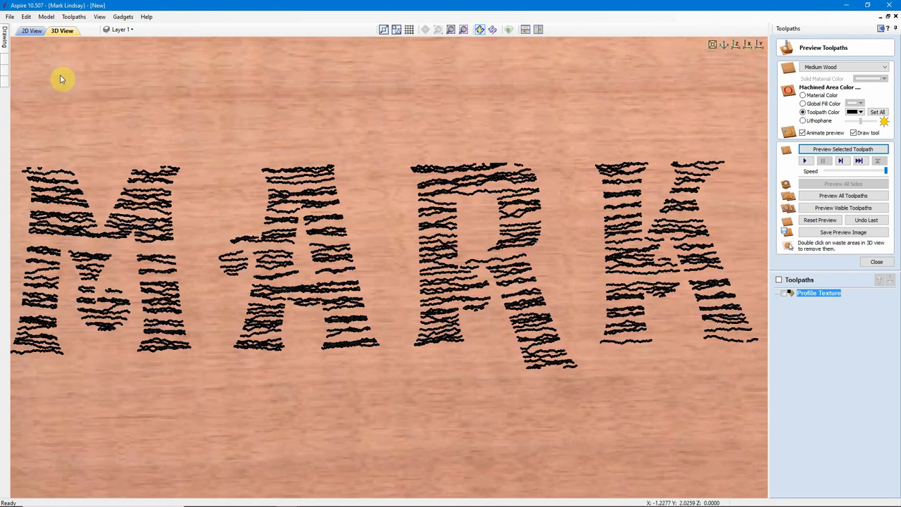
pyautogui.click(31, 30)
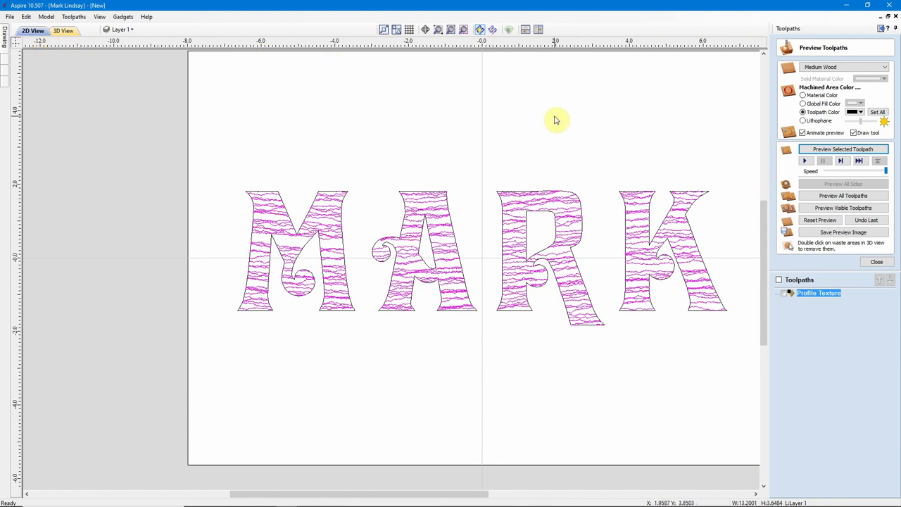
pyautogui.click(652, 307)
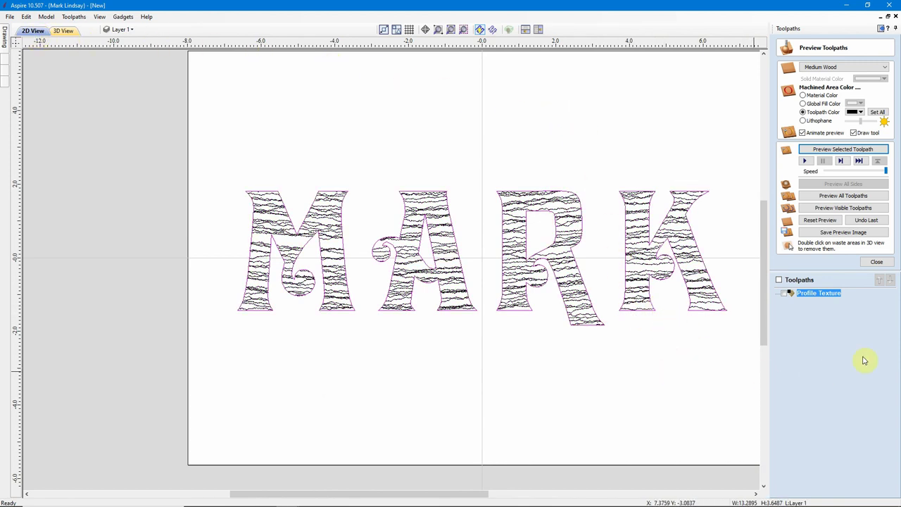
# Create a V-bit profile toolpath named 'Text Outline' along the MARK letters and calculate it
pyautogui.click(877, 262)
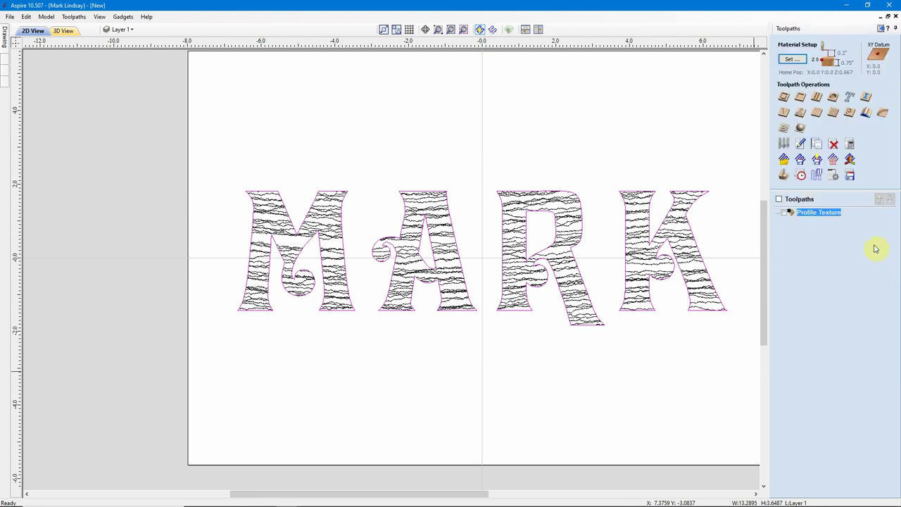
pyautogui.click(784, 97)
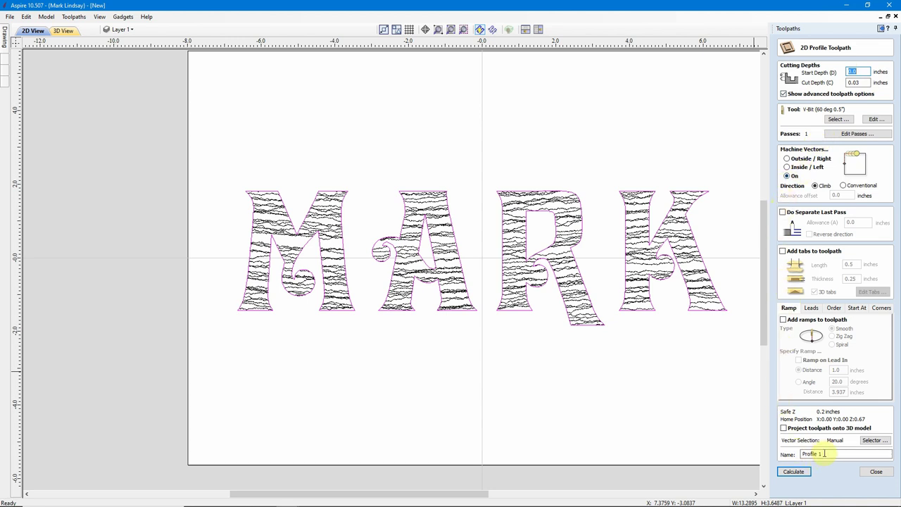
pyautogui.moveTo(823, 454); pyautogui.dragTo(788, 454)
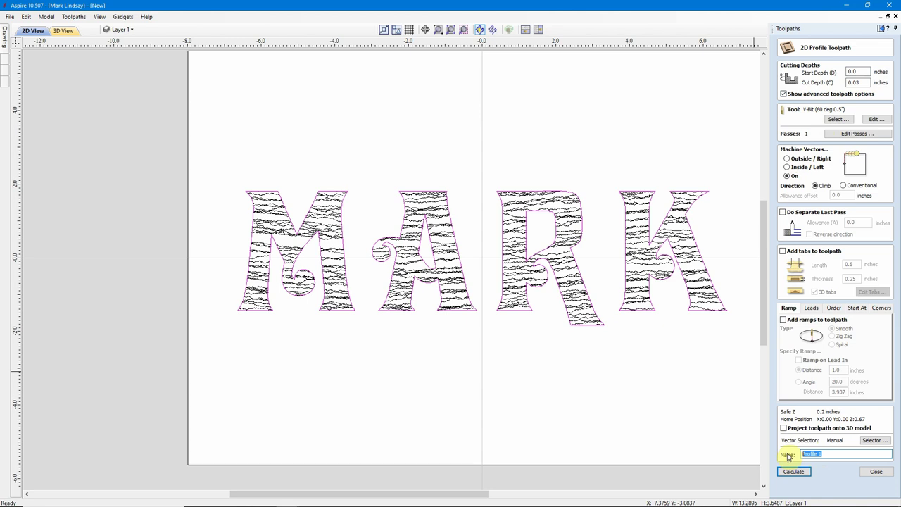
pyautogui.write('Text Outline')
pyautogui.click(793, 471)
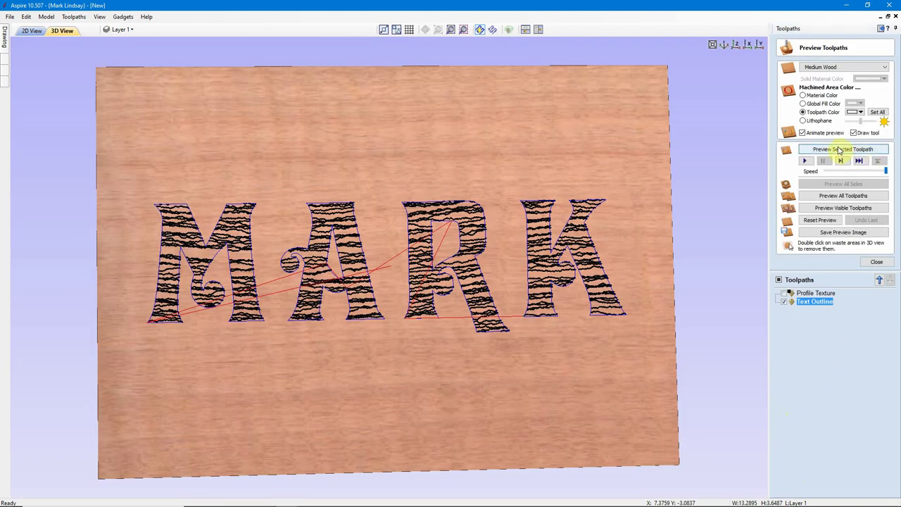
# Simulate the Text Outline toolpath in black and inspect the outlined A and R up close
pyautogui.click(860, 112)
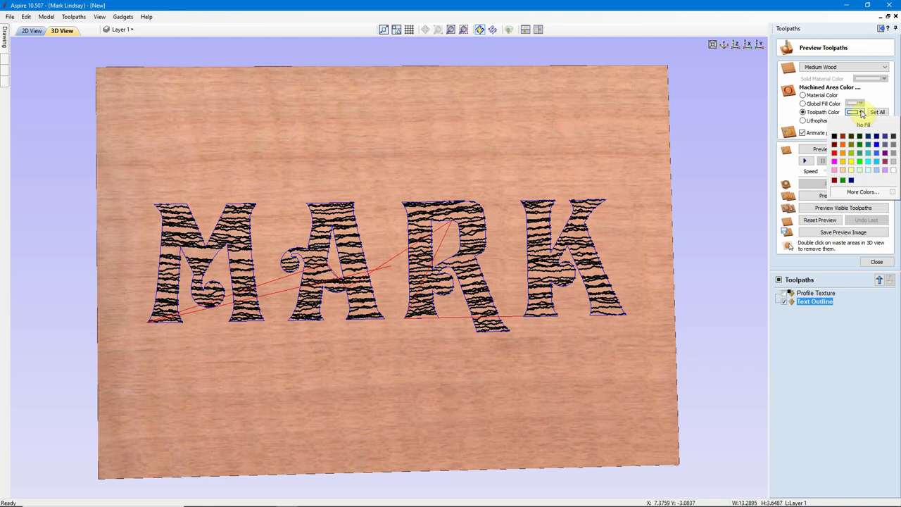
pyautogui.click(834, 138)
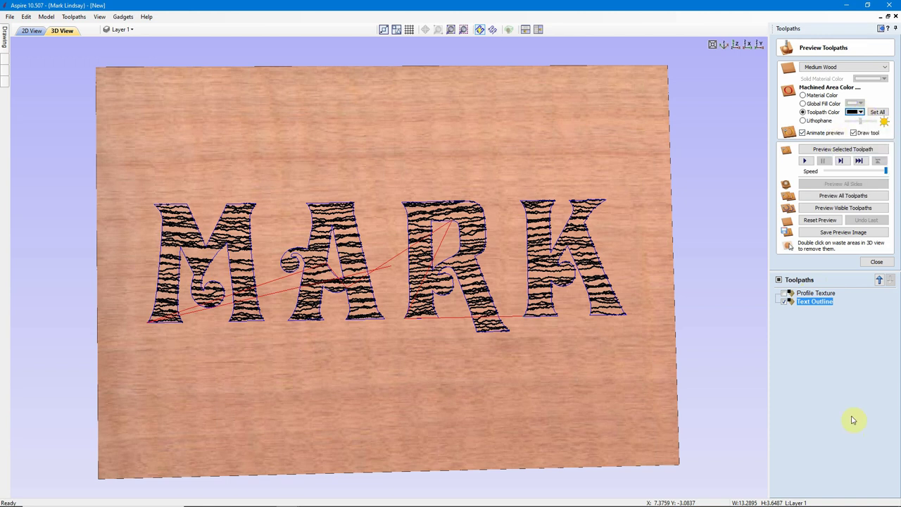
pyautogui.click(838, 150)
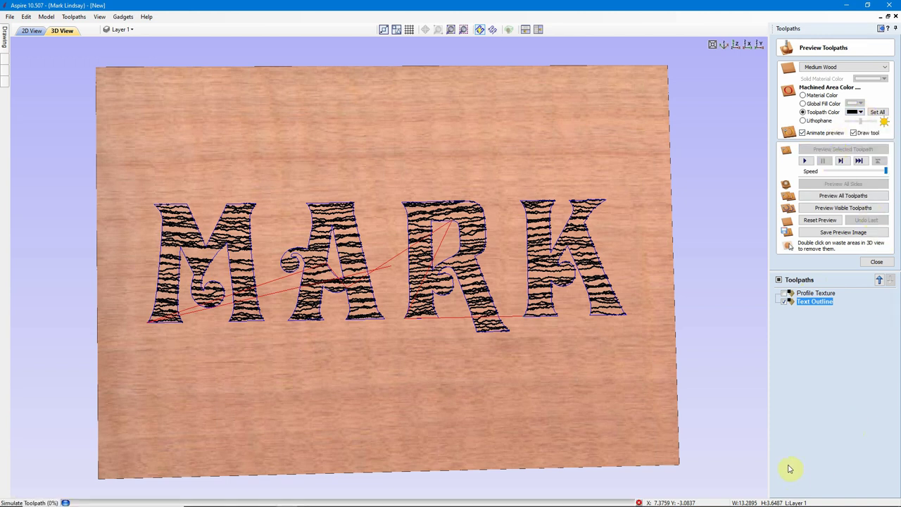
pyautogui.click(327, 307)
pyautogui.scroll(3, 388, 261)
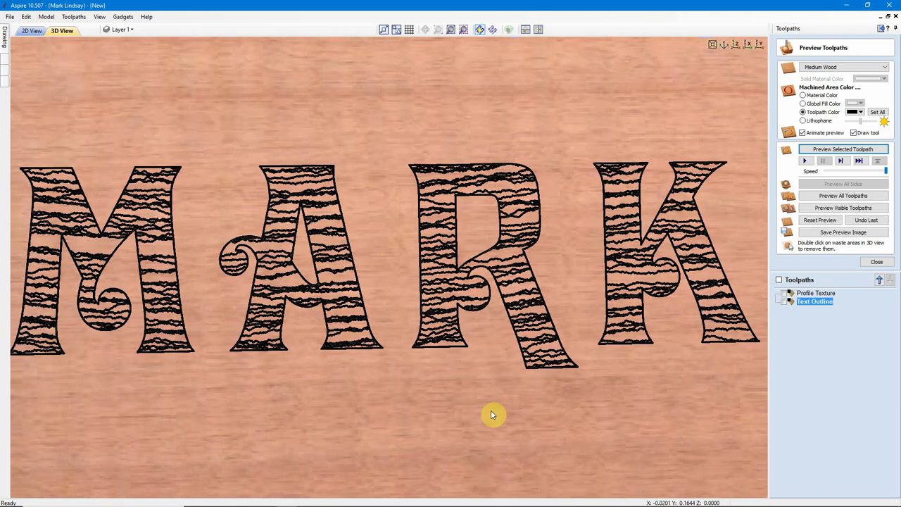
pyautogui.scroll(2, 492, 416)
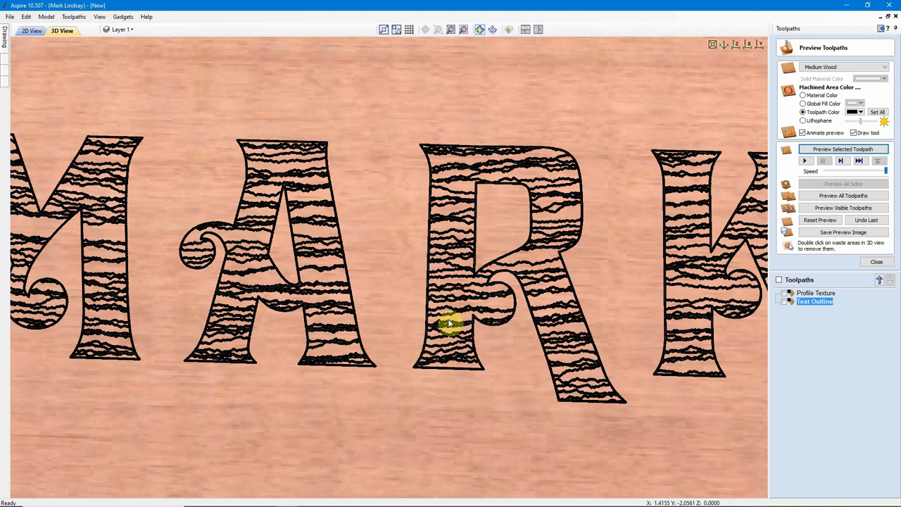
pyautogui.scroll(1, 468, 202)
pyautogui.scroll(1, 469, 201)
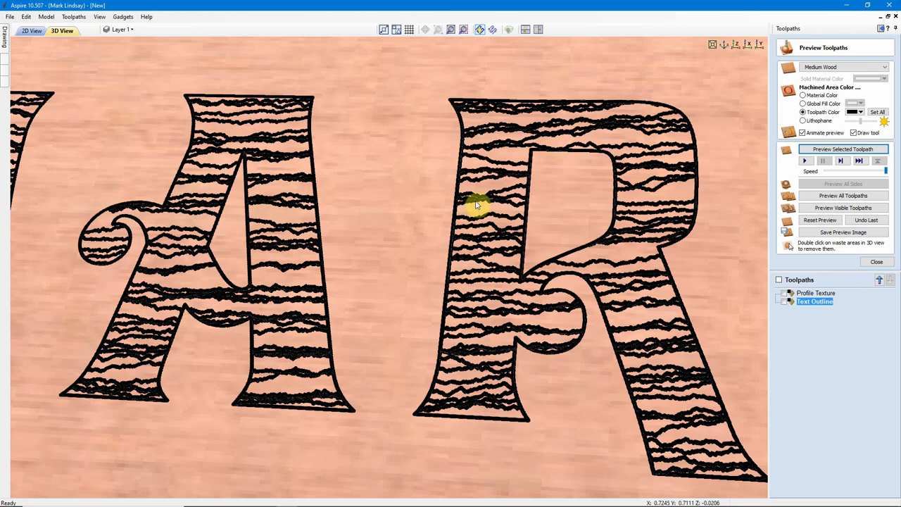
pyautogui.moveTo(418, 248); pyautogui.dragTo(509, 342)
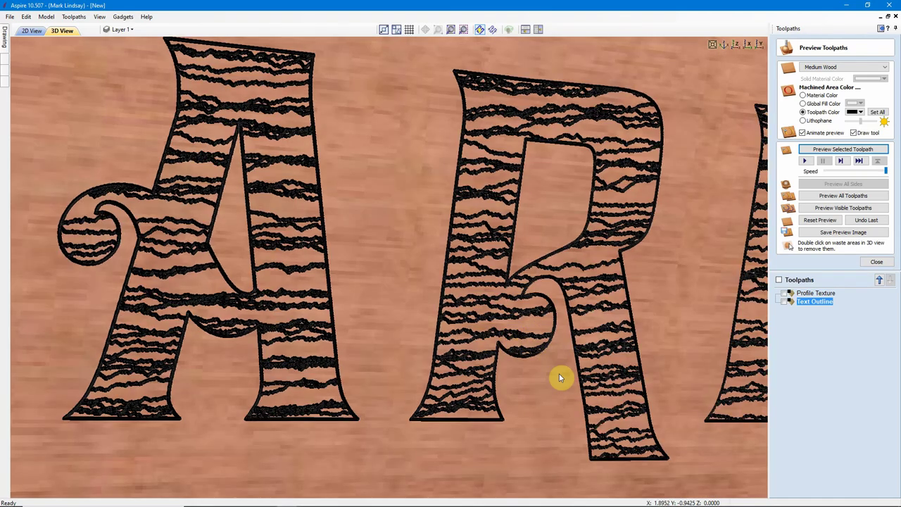
pyautogui.moveTo(559, 376); pyautogui.dragTo(458, 303)
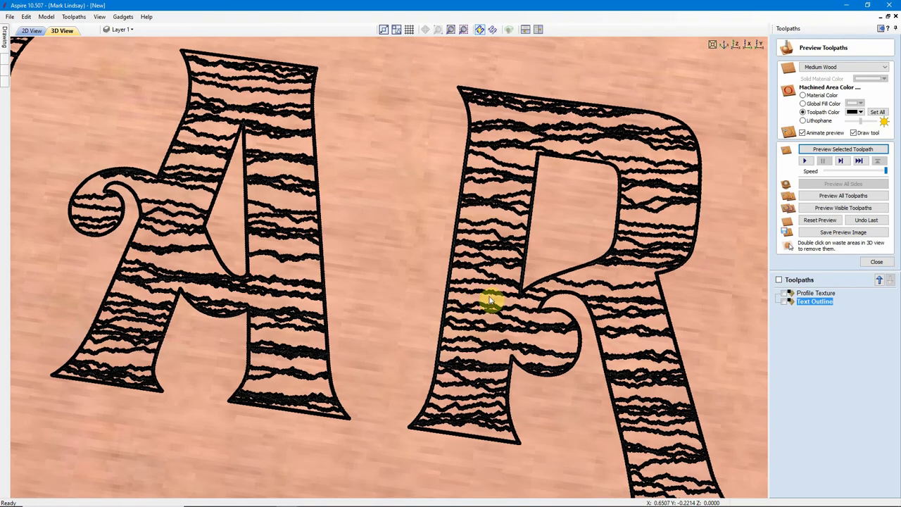
pyautogui.scroll(-2, 548, 297)
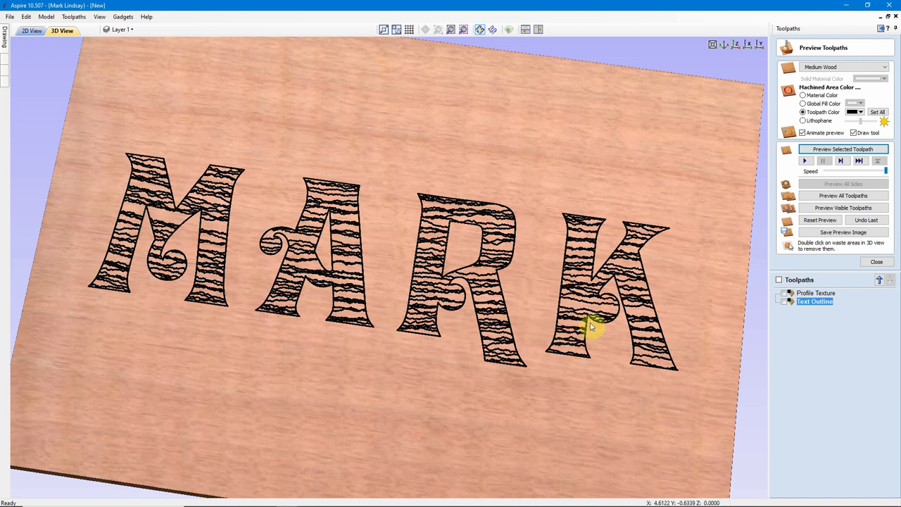
# Reset the carving preview, view from the top, and return to the 2D layout's Drawing tools
pyautogui.click(832, 221)
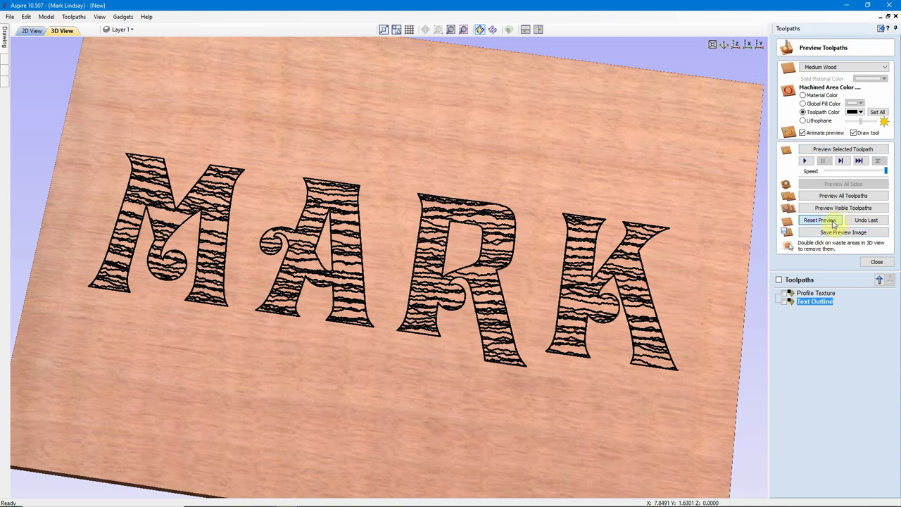
pyautogui.click(736, 45)
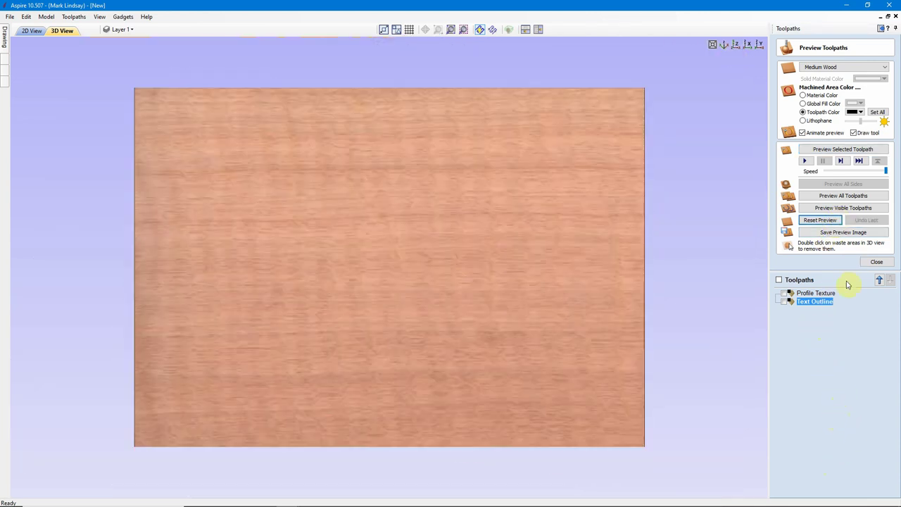
pyautogui.click(879, 262)
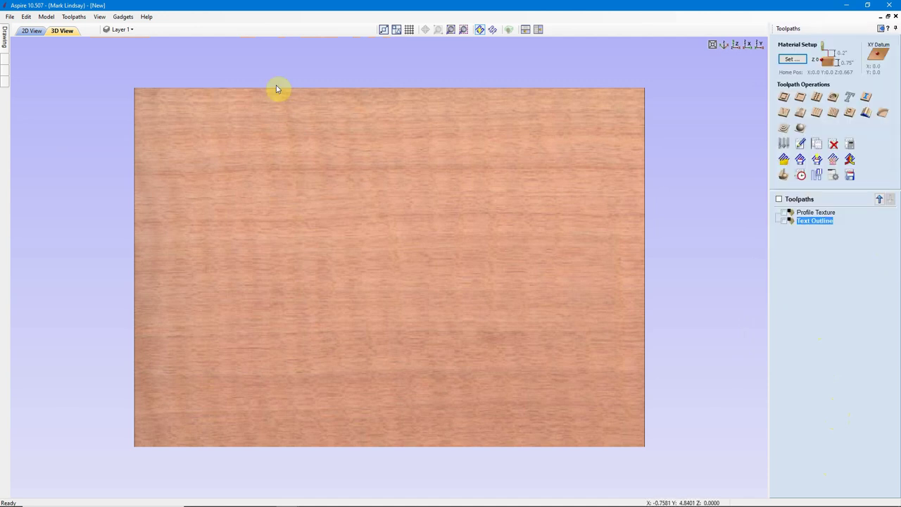
pyautogui.click(32, 31)
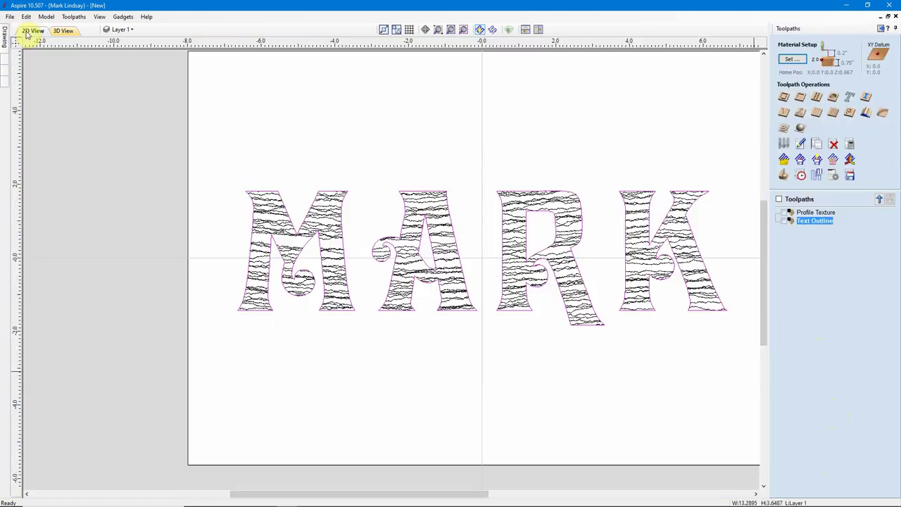
pyautogui.click(281, 117)
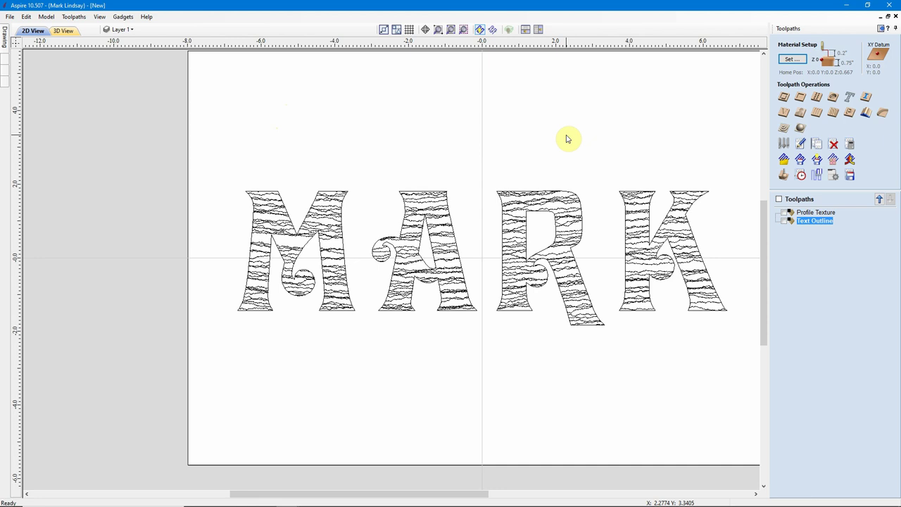
pyautogui.scroll(-1, 323, 156)
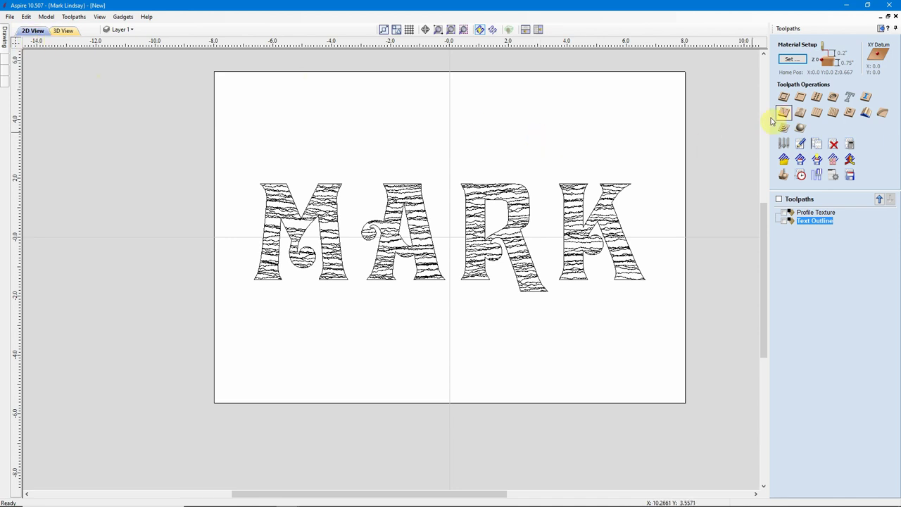
pyautogui.click(881, 28)
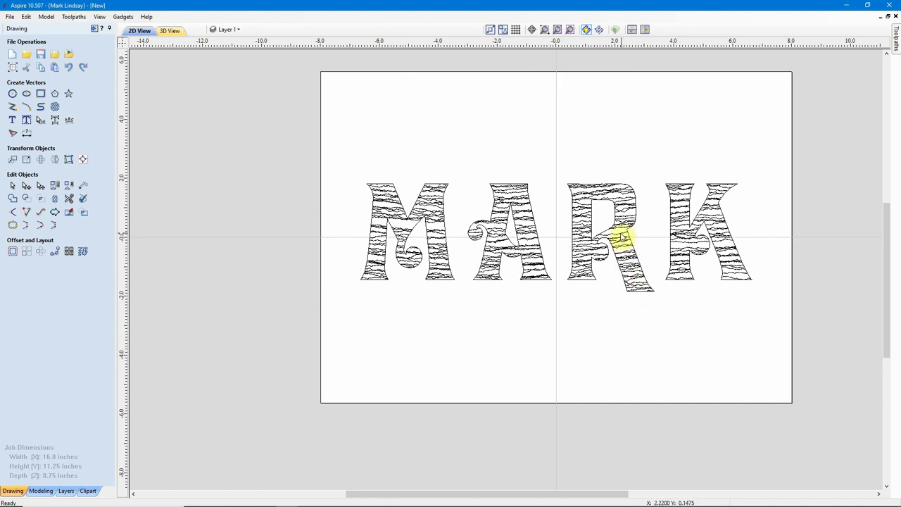
# Move the selected MARK letters and texture lines onto a new 'Text Texture' layer
pyautogui.click(624, 220)
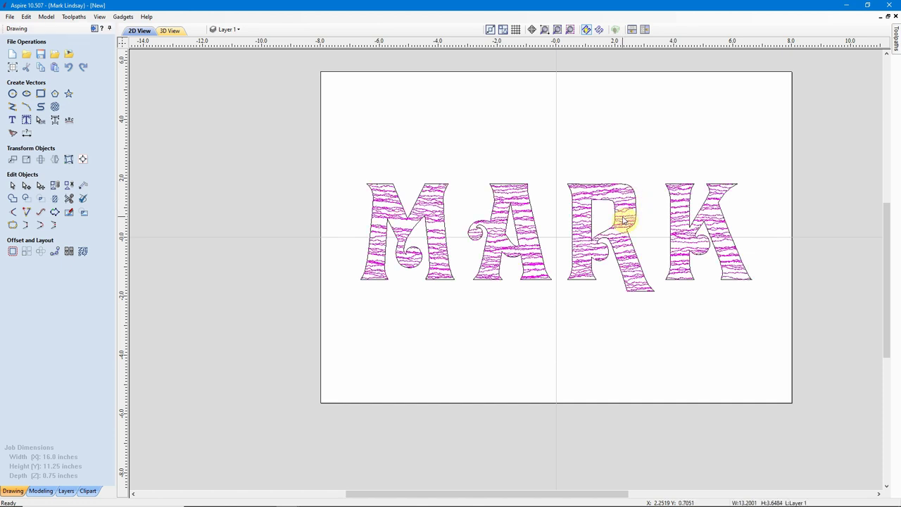
pyautogui.rightClick(579, 252)
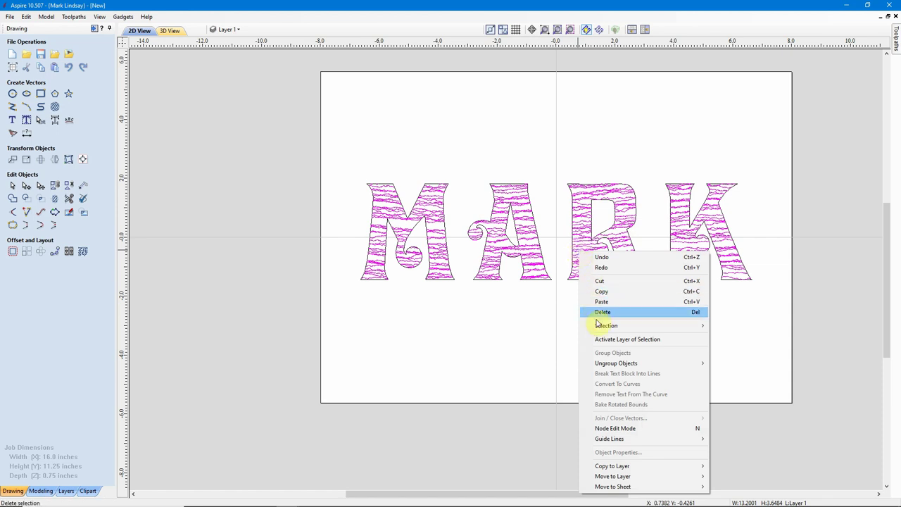
pyautogui.moveTo(644, 478)
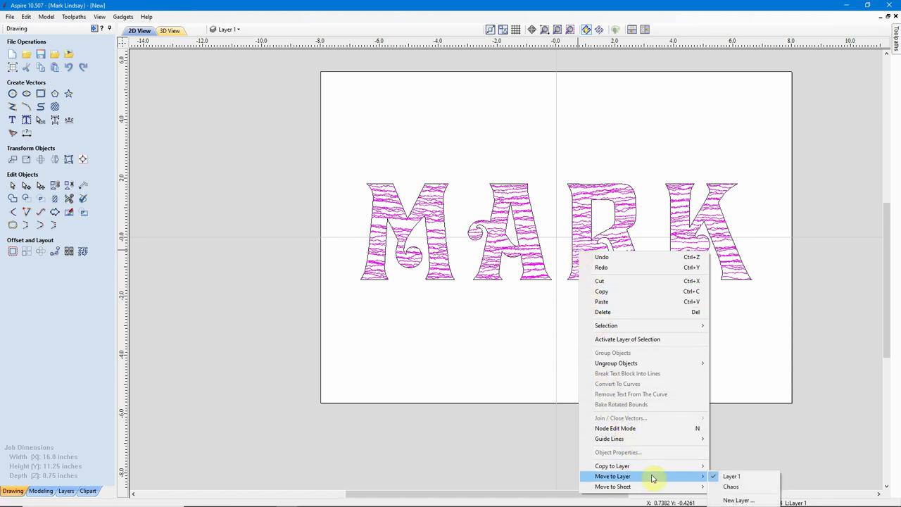
pyautogui.click(736, 501)
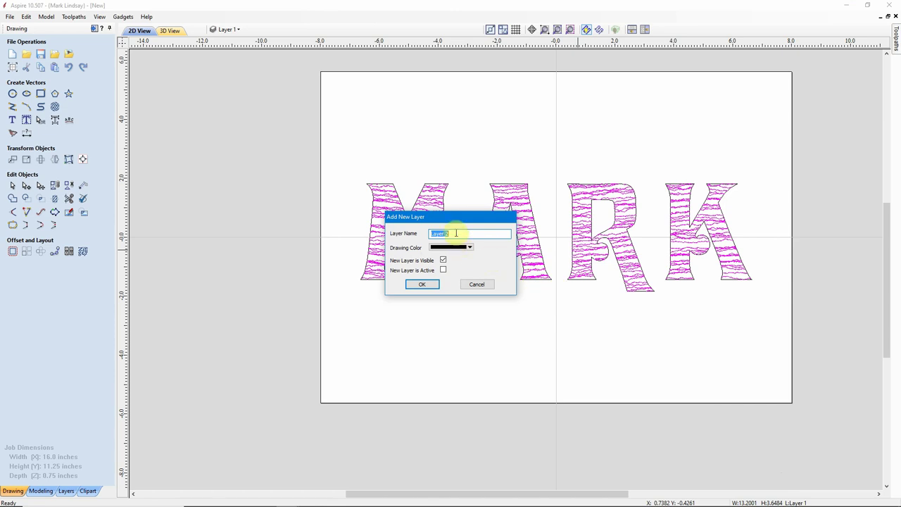
pyautogui.write('Text Texture')
pyautogui.click(426, 285)
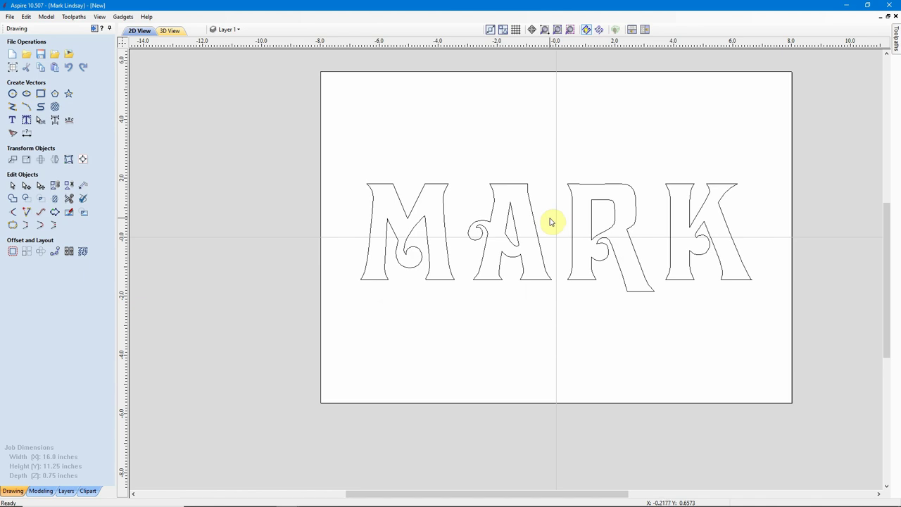
# Check the layer list, then select and deselect the plain MARK letter outlines
pyautogui.click(246, 29)
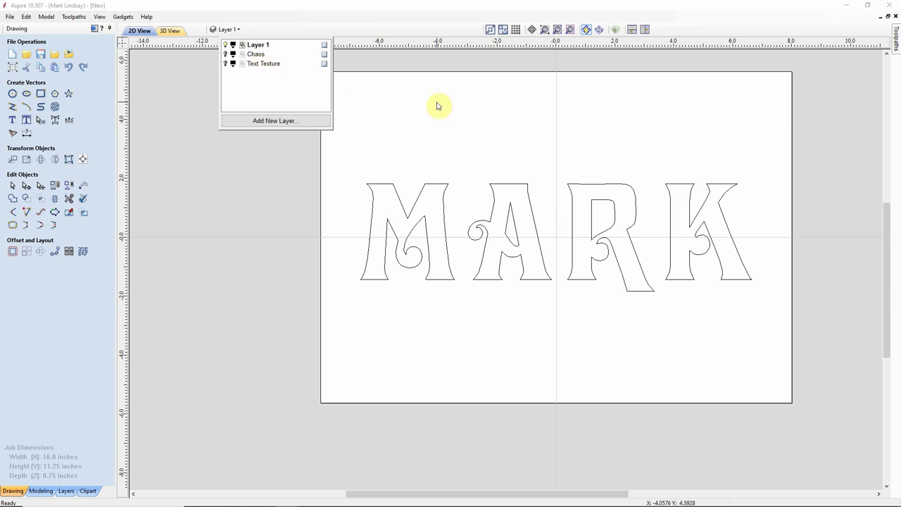
pyautogui.click(477, 120)
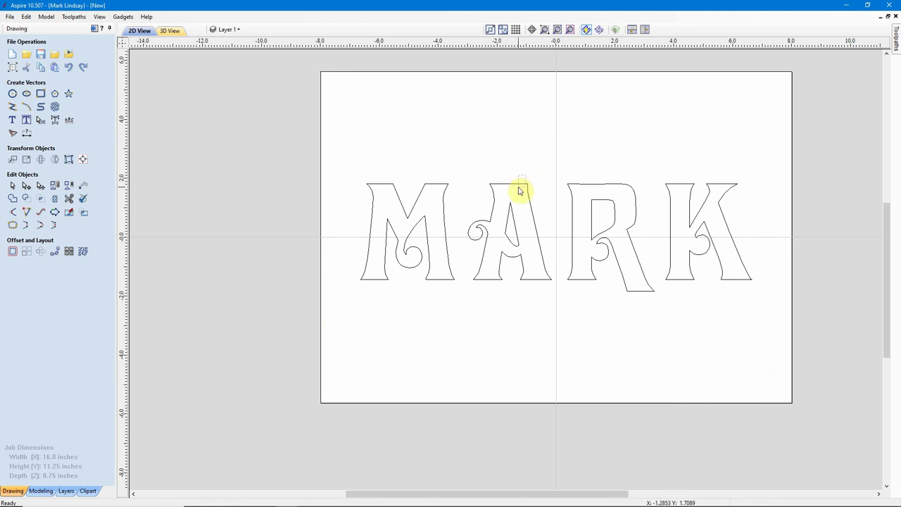
pyautogui.moveTo(527, 175); pyautogui.dragTo(572, 115)
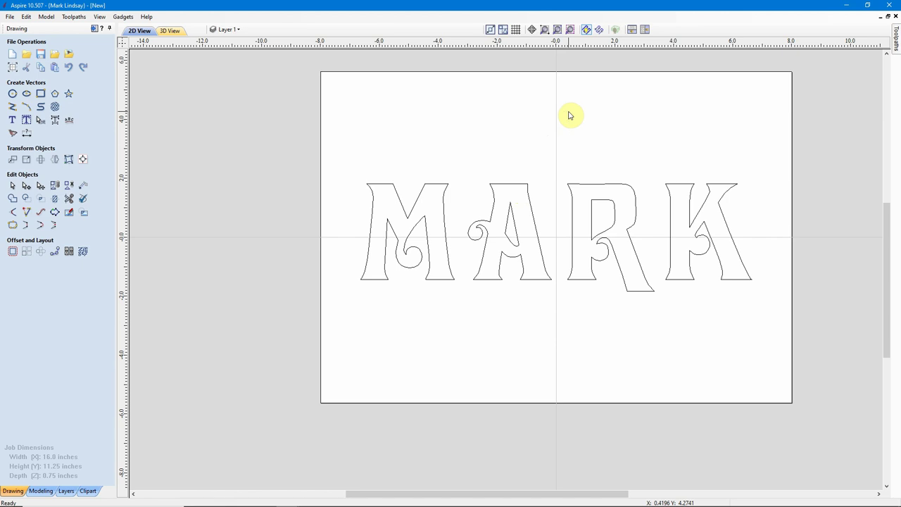
pyautogui.click(518, 186)
pyautogui.click(632, 131)
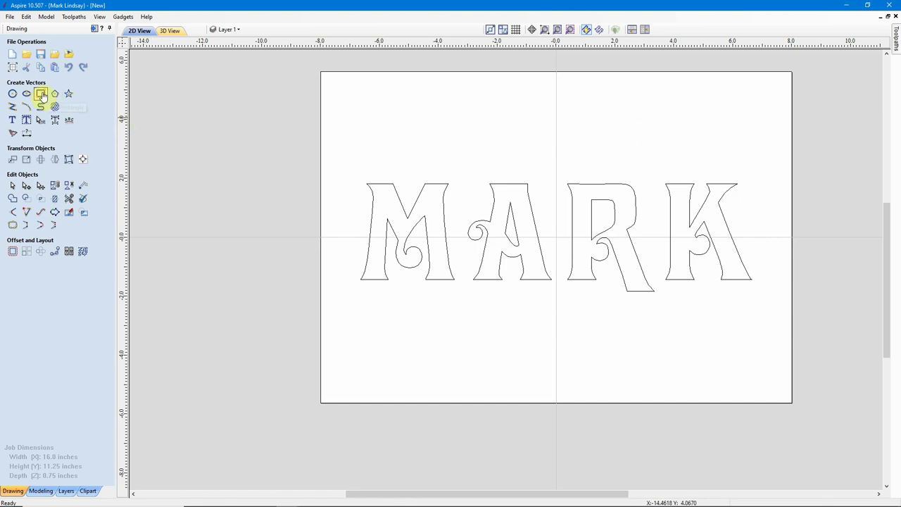
# Draw a rectangle centred at 0,0 with width 16 and height 11.25 inches
pyautogui.click(41, 95)
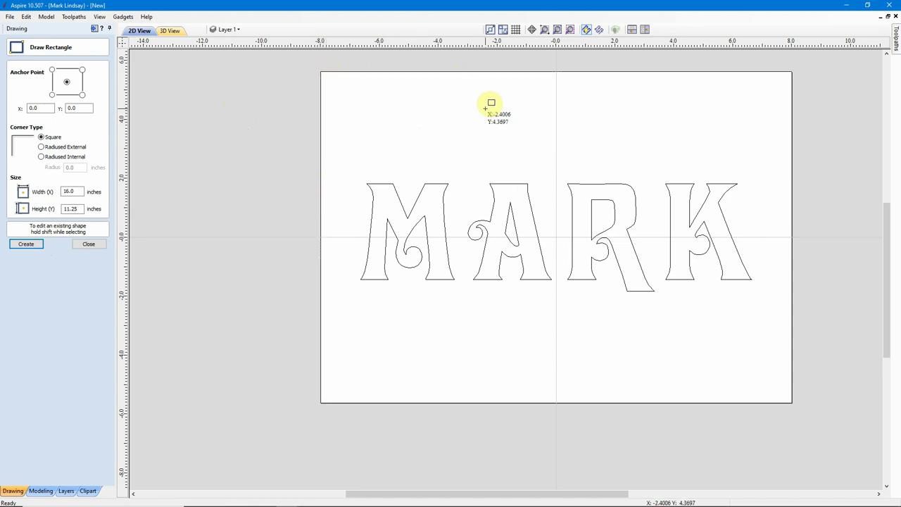
pyautogui.click(77, 192)
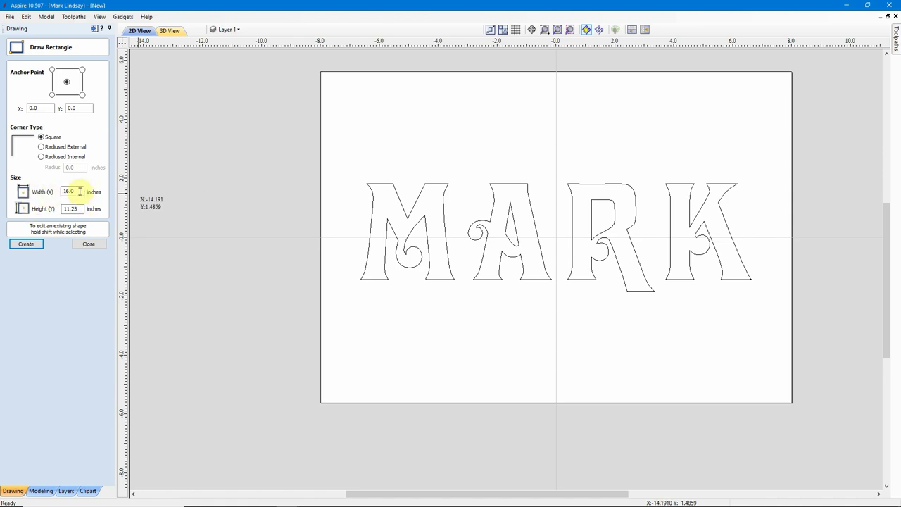
pyautogui.moveTo(79, 191); pyautogui.dragTo(2, 188)
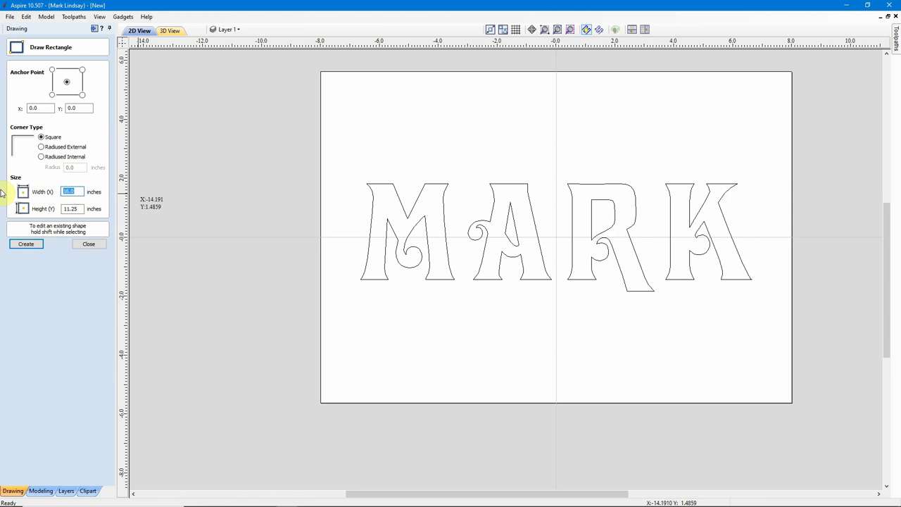
pyautogui.write('x')
pyautogui.press('BackSpace')
pyautogui.write('16')
pyautogui.doubleClick(80, 191)
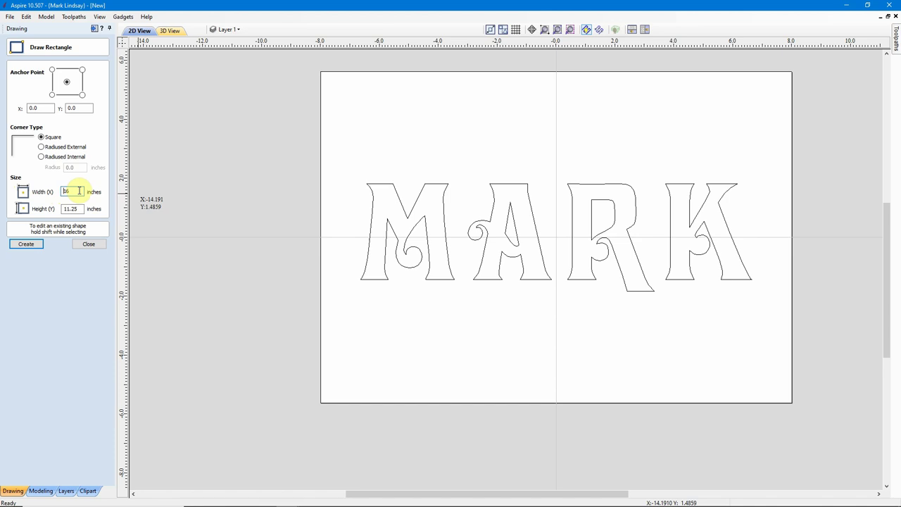
pyautogui.click(80, 191)
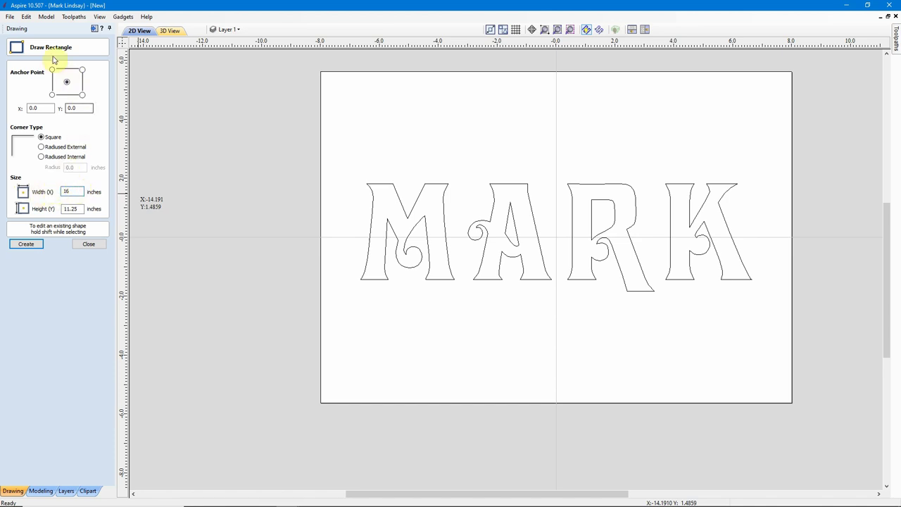
pyautogui.doubleClick(68, 191)
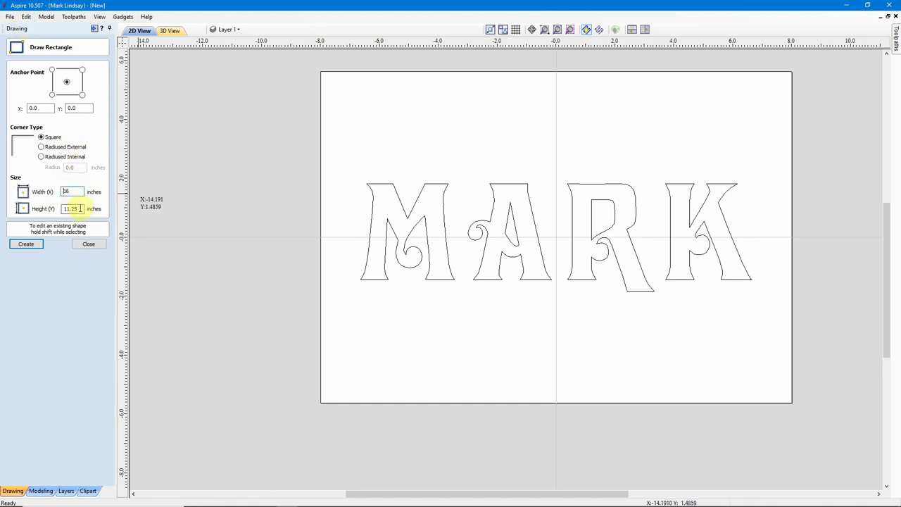
pyautogui.moveTo(80, 209); pyautogui.dragTo(45, 204)
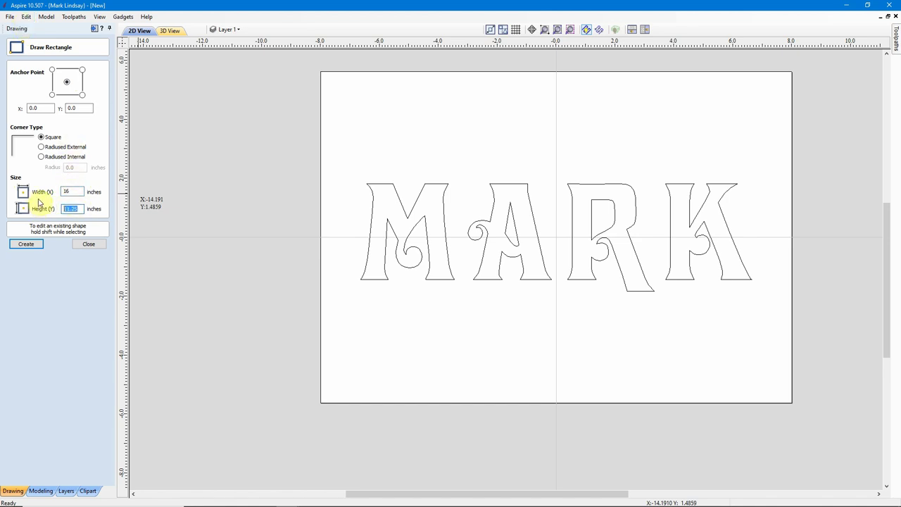
pyautogui.press('BackSpace')
pyautogui.write('11.25')
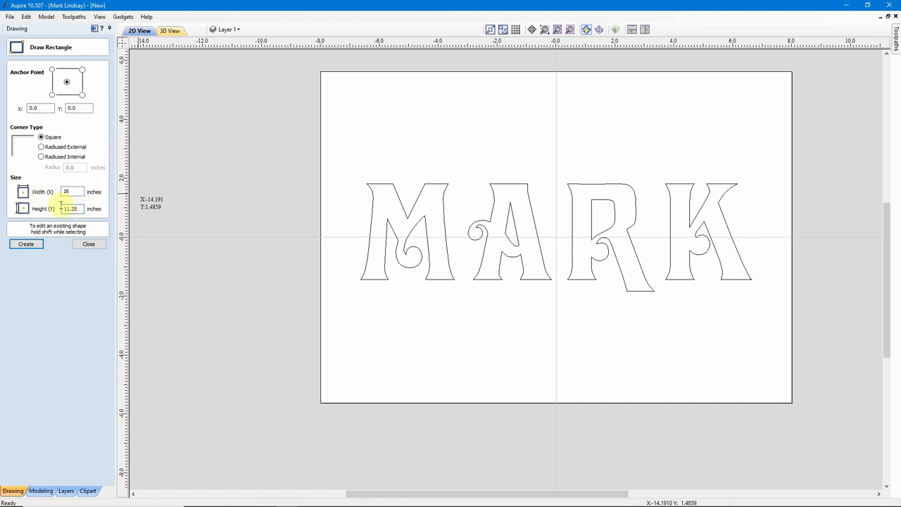
pyautogui.moveTo(61, 205); pyautogui.dragTo(81, 209)
pyautogui.click(26, 245)
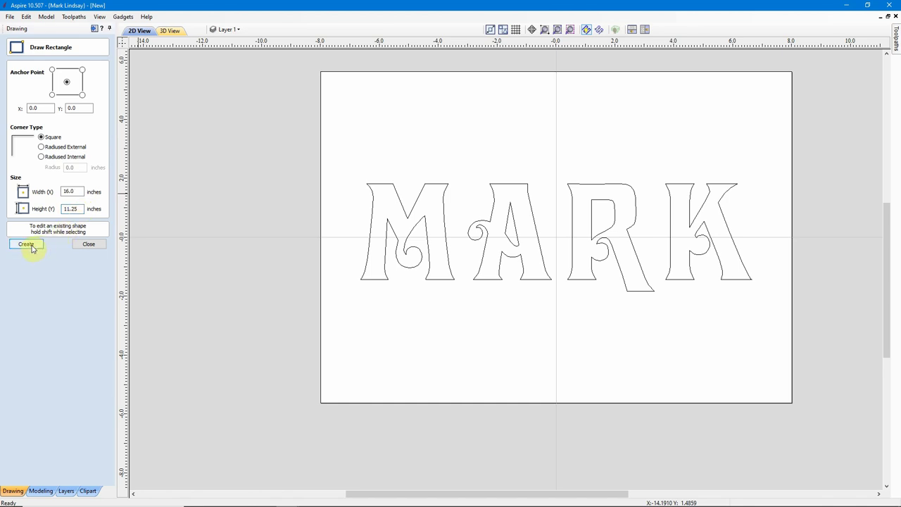
pyautogui.click(88, 244)
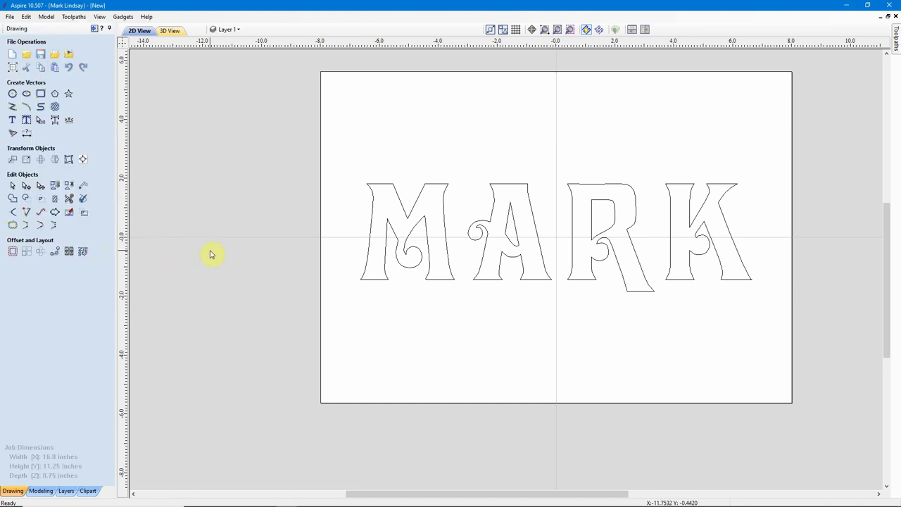
# Create a wavy vector texture in the rectangle around the MARK letters on a 'Background Texture' layer
pyautogui.moveTo(350, 93); pyautogui.dragTo(274, 153)
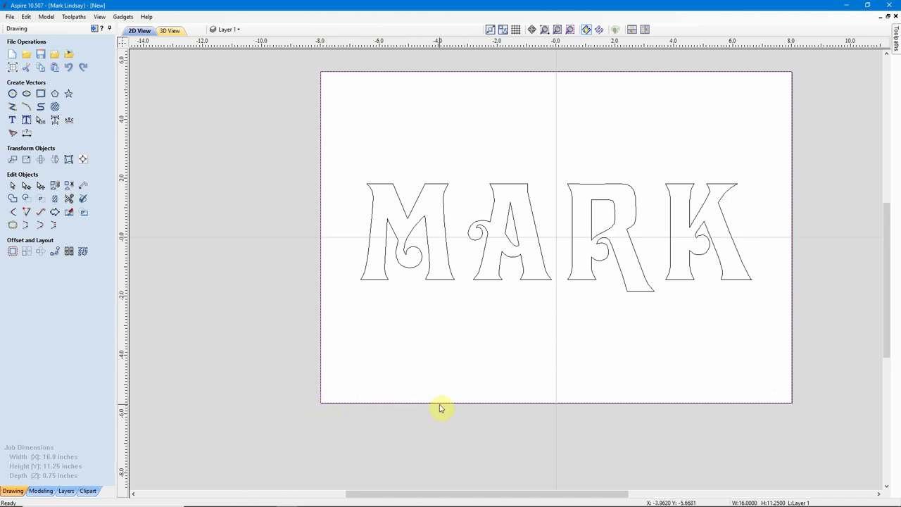
pyautogui.keyDown('shift'); pyautogui.click(461, 267); pyautogui.keyUp('shift')
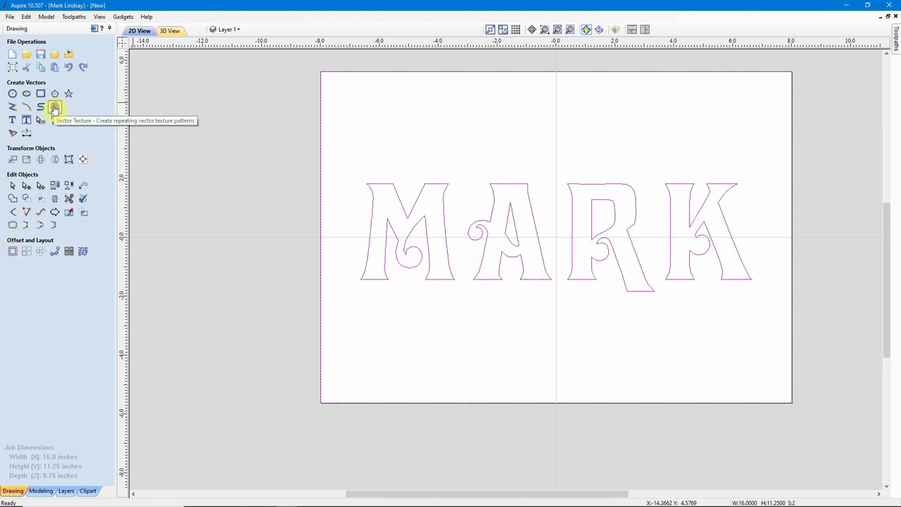
pyautogui.click(54, 108)
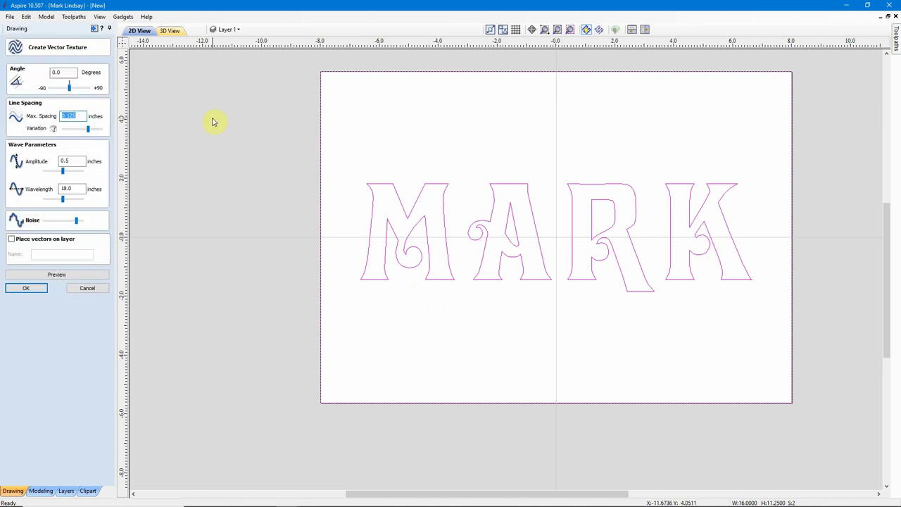
pyautogui.click(11, 239)
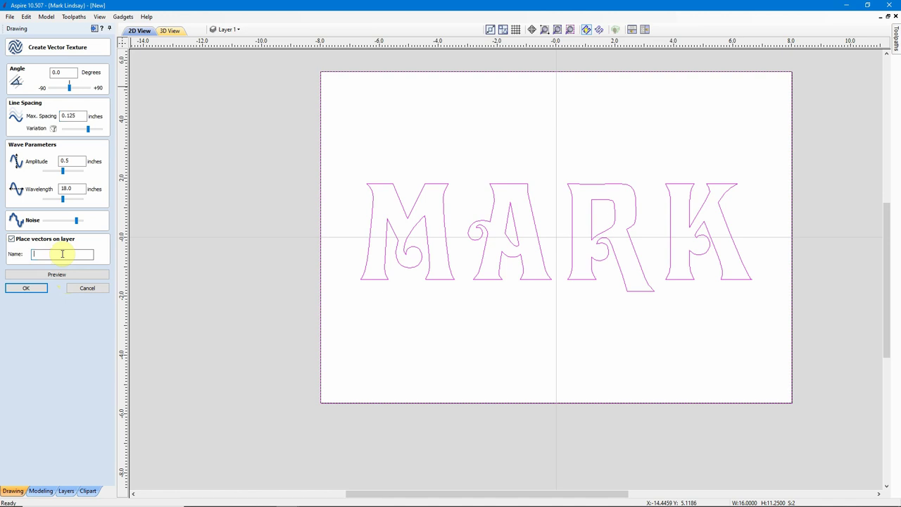
pyautogui.write('Background Texture')
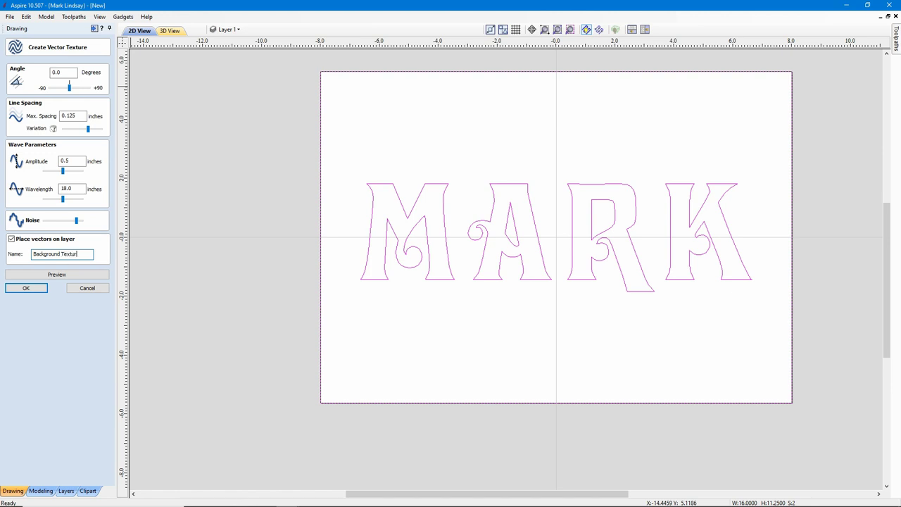
pyautogui.click(56, 275)
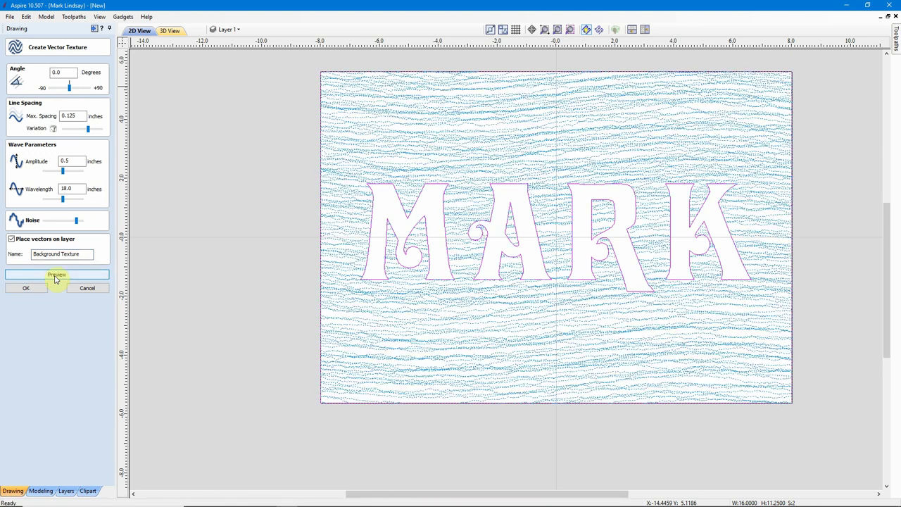
pyautogui.click(26, 288)
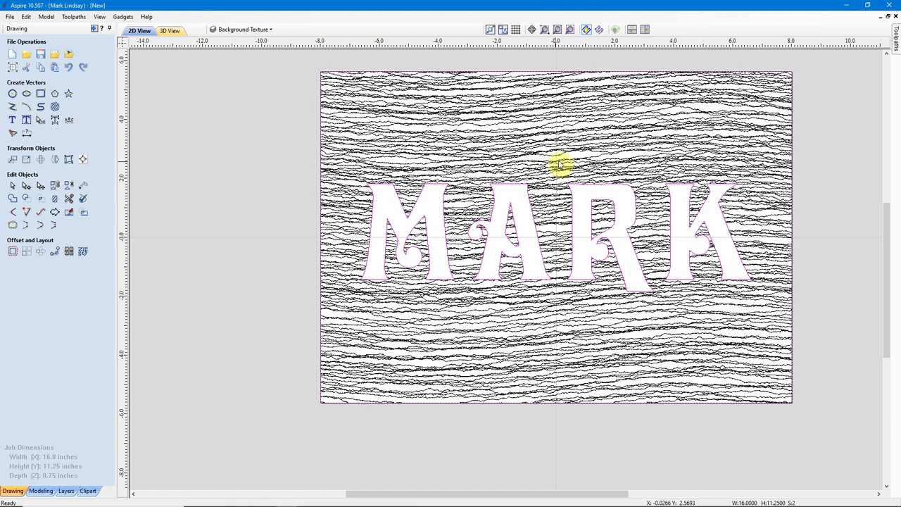
pyautogui.scroll(2, 562, 167)
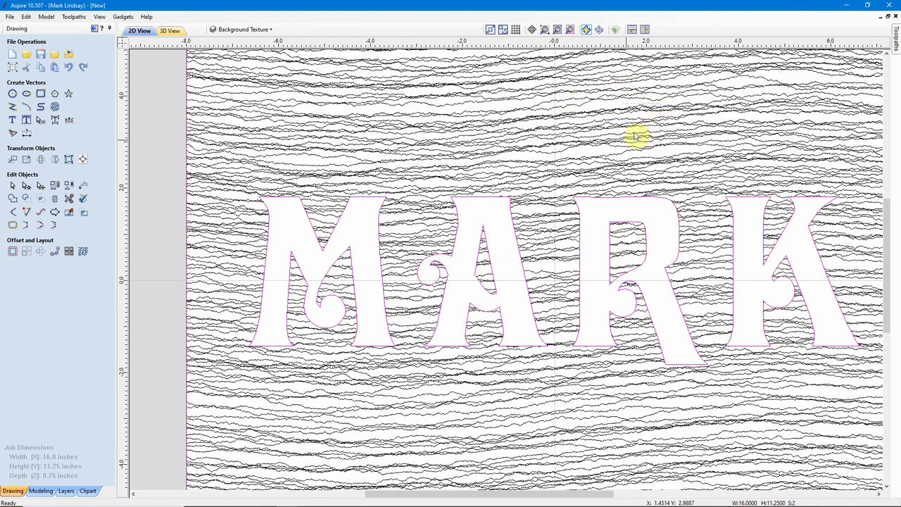
pyautogui.click(615, 152)
pyautogui.scroll(-2, 467, 165)
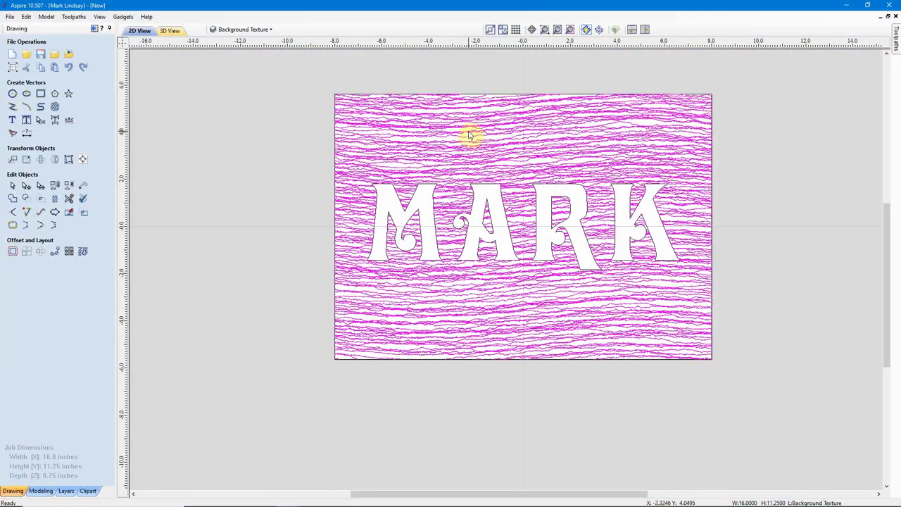
pyautogui.click(95, 31)
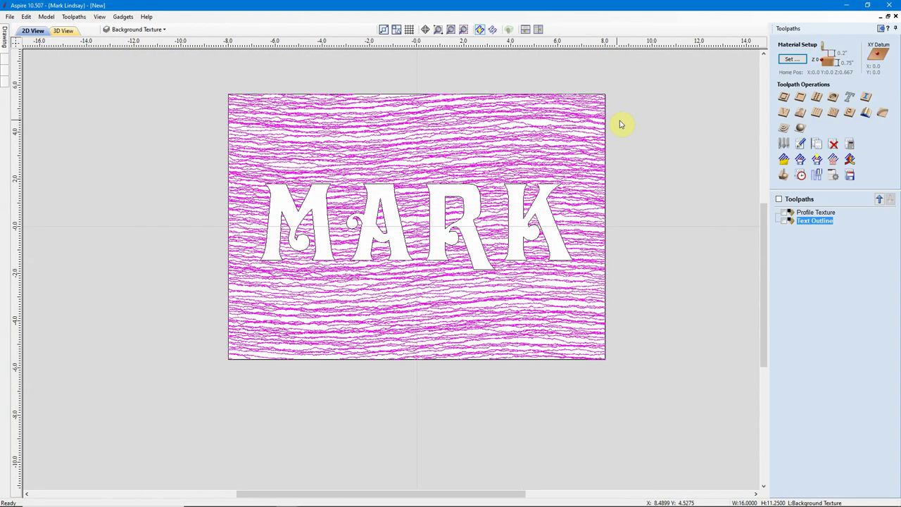
pyautogui.scroll(5, 559, 197)
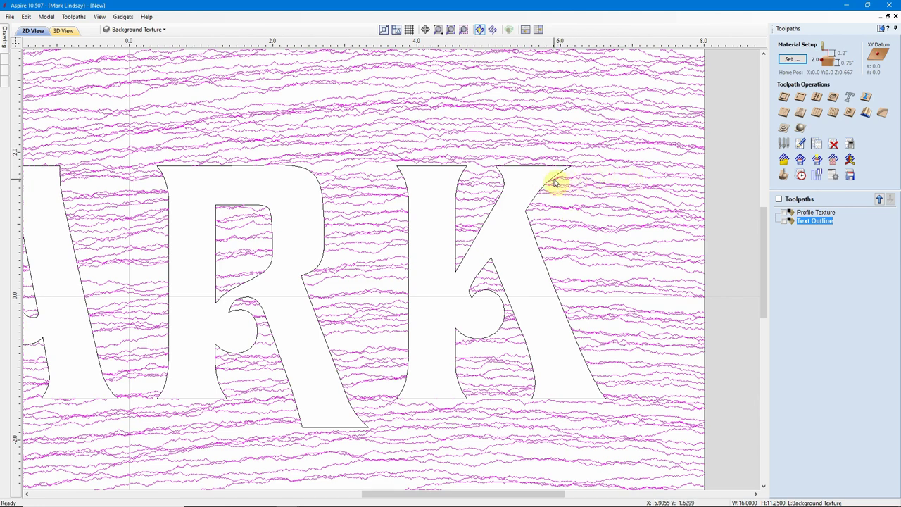
pyautogui.scroll(4, 553, 182)
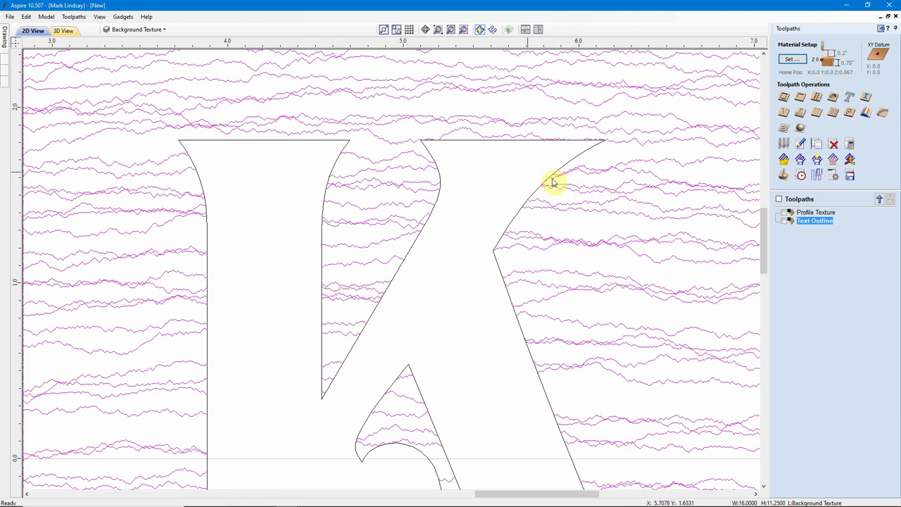
pyautogui.scroll(-4, 553, 180)
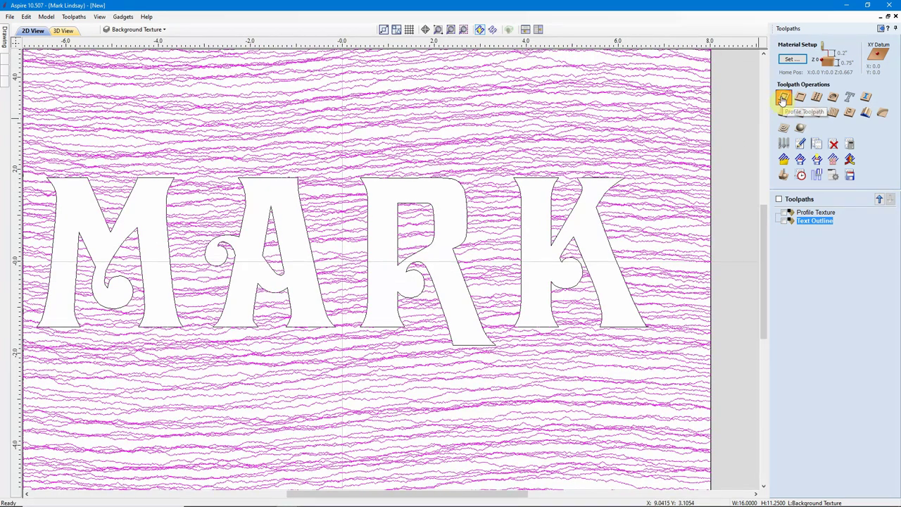
# Create a 0.03-inch-deep profile toolpath 'Background Texture' cutting on the wavy lines, and calculate it
pyautogui.click(783, 99)
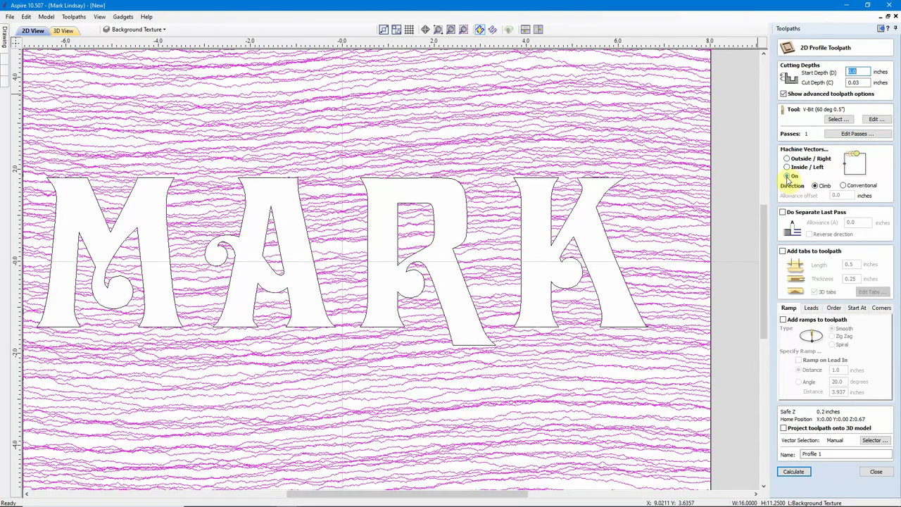
pyautogui.click(809, 454)
pyautogui.write('Background Textur')
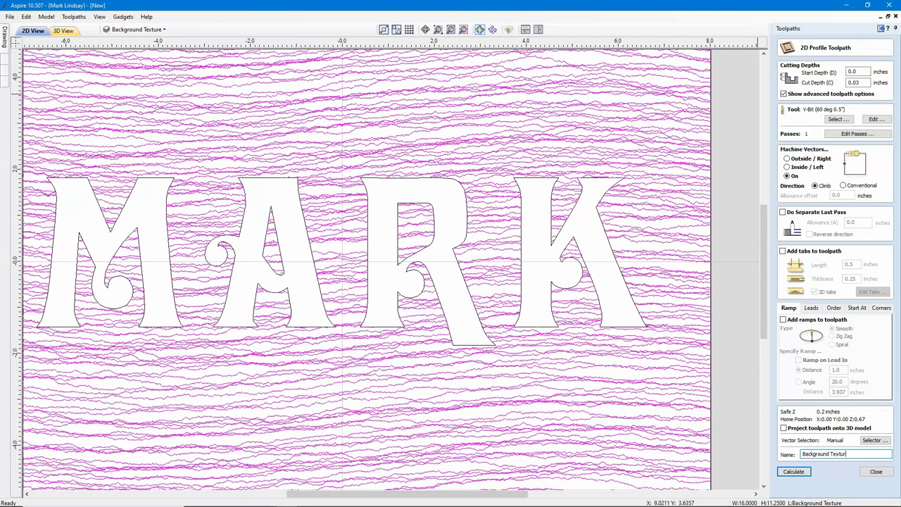
pyautogui.write('e')
pyautogui.click(794, 472)
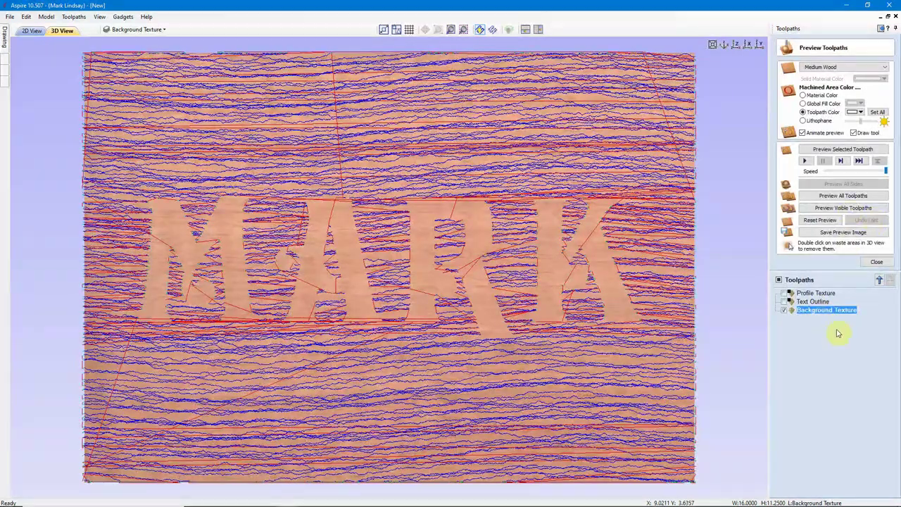
# Preview the Background Texture toolpath in black, then select the Text Outline toolpath
pyautogui.click(861, 112)
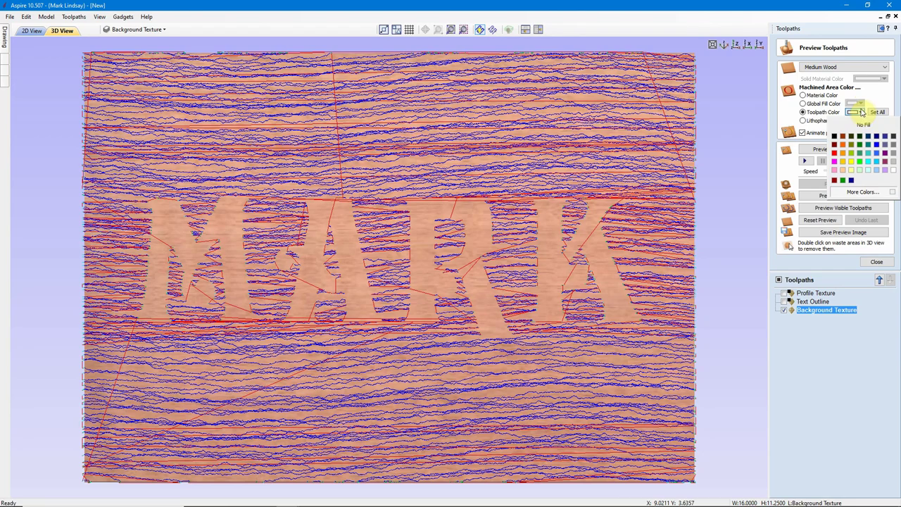
pyautogui.click(834, 137)
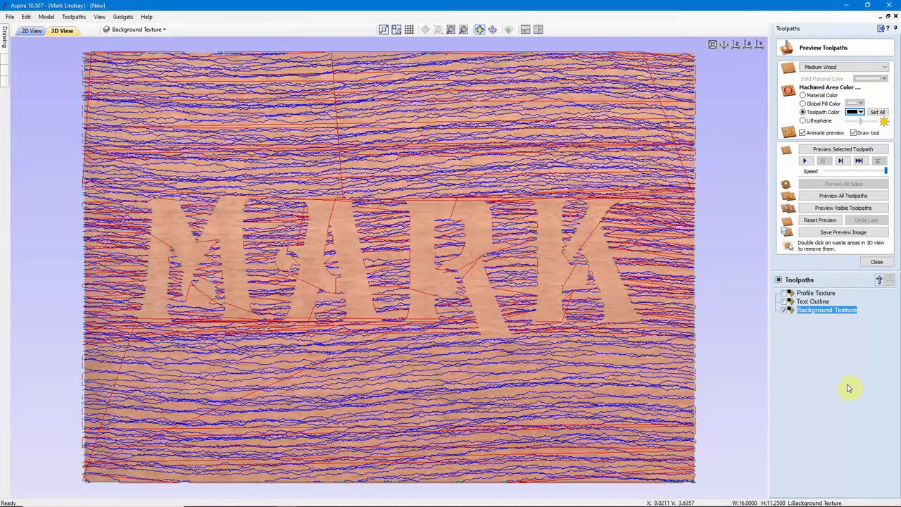
pyautogui.click(843, 149)
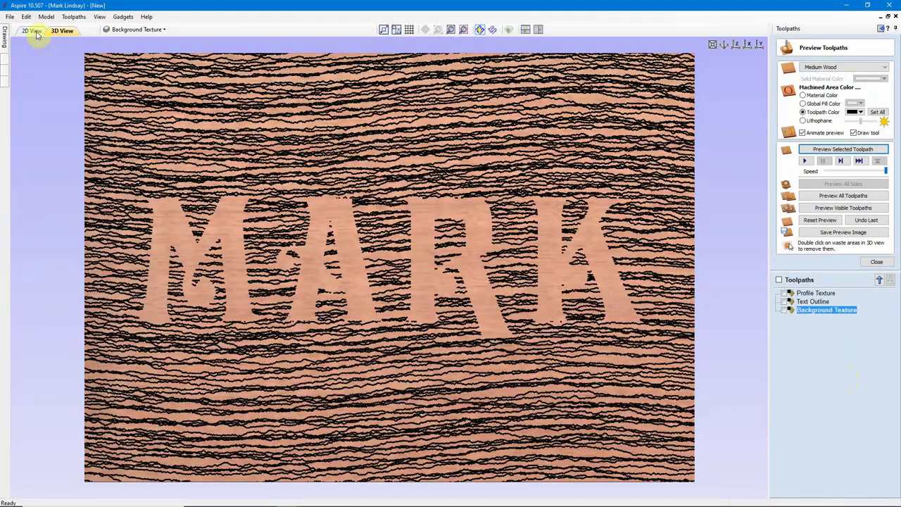
pyautogui.click(815, 302)
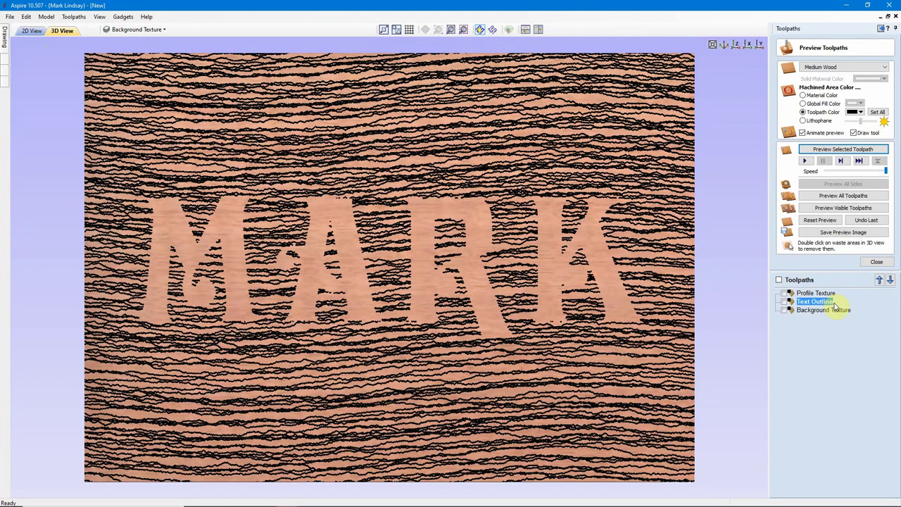
pyautogui.click(844, 149)
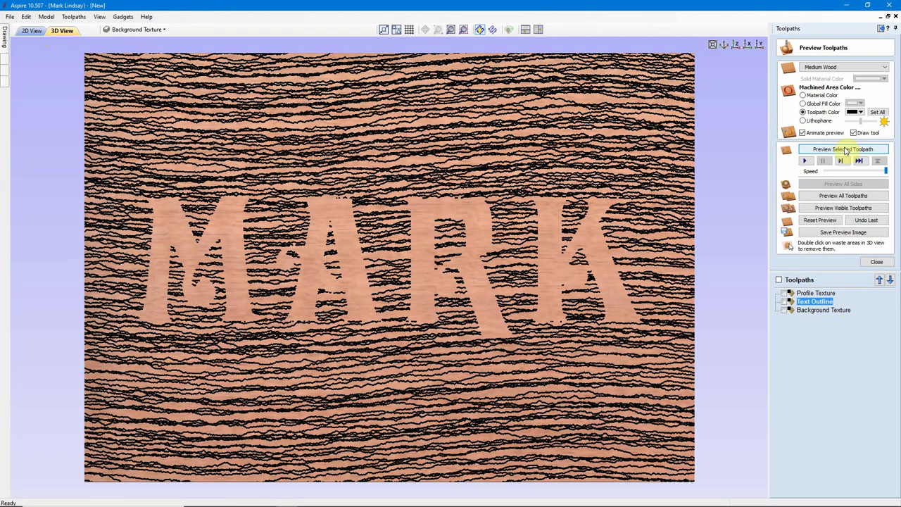
# Preview the Text Outline toolpath and zoom in and out to inspect the letters
pyautogui.click(845, 150)
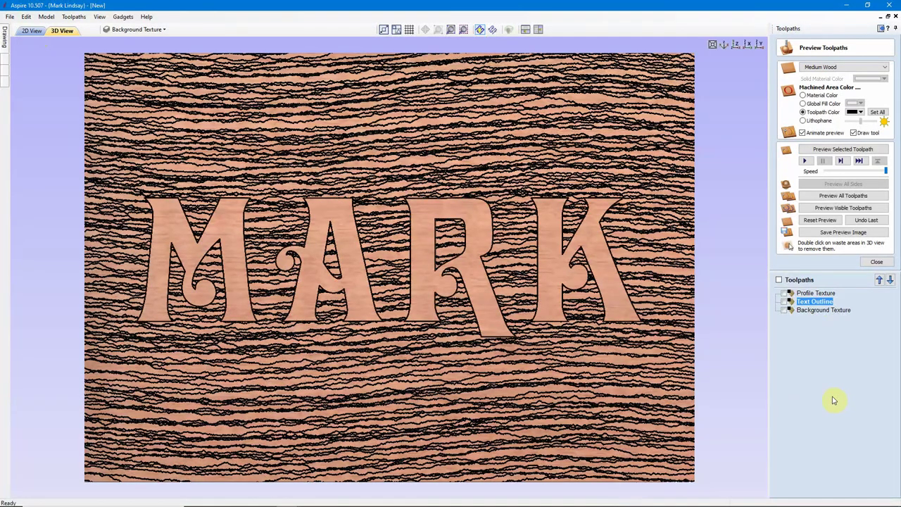
pyautogui.scroll(2, 573, 257)
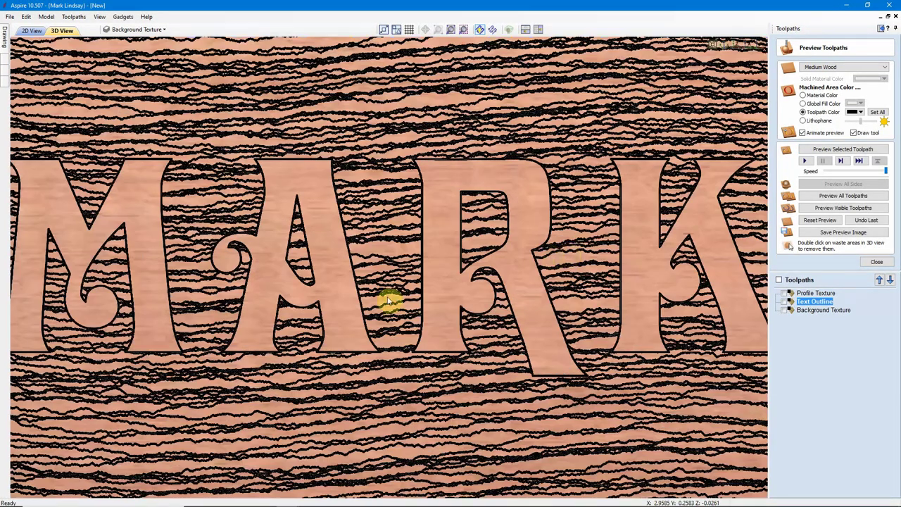
pyautogui.scroll(1, 388, 301)
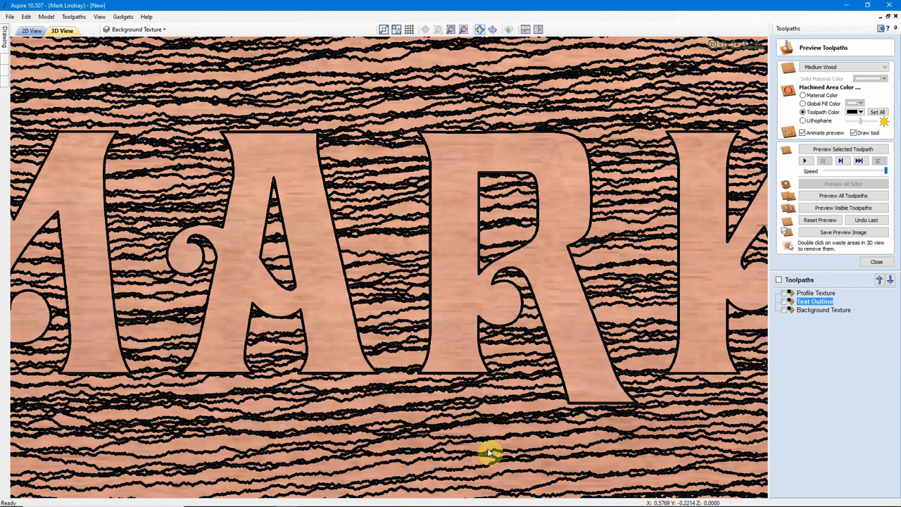
pyautogui.scroll(3, 533, 459)
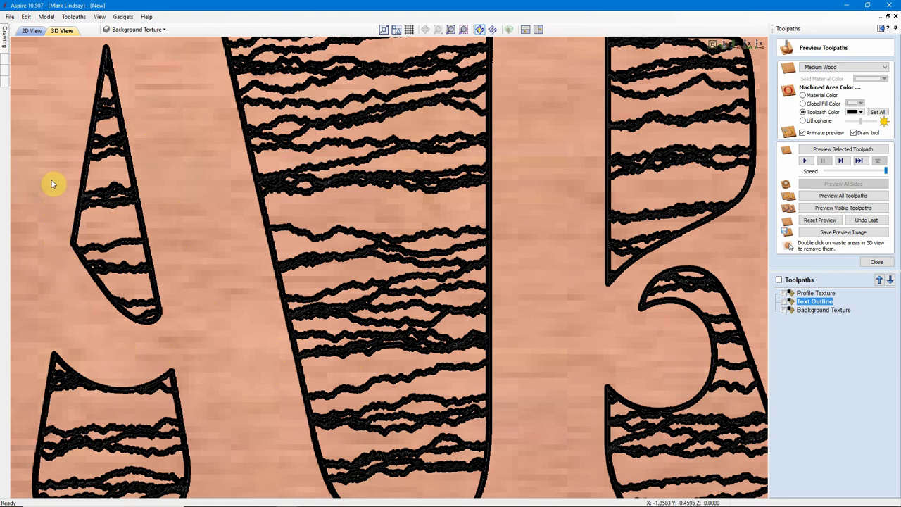
pyautogui.scroll(-3, 571, 332)
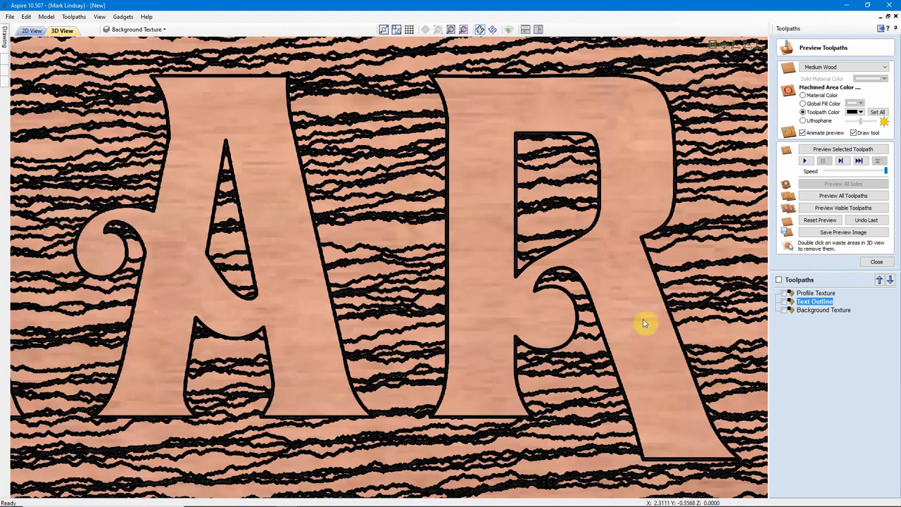
pyautogui.scroll(-3, 610, 312)
pyautogui.scroll(-2, 601, 307)
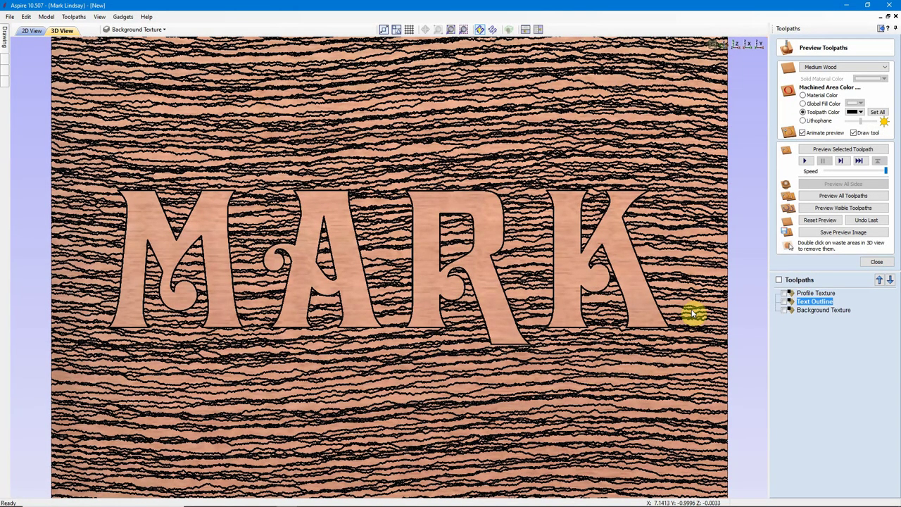
pyautogui.scroll(1, 684, 255)
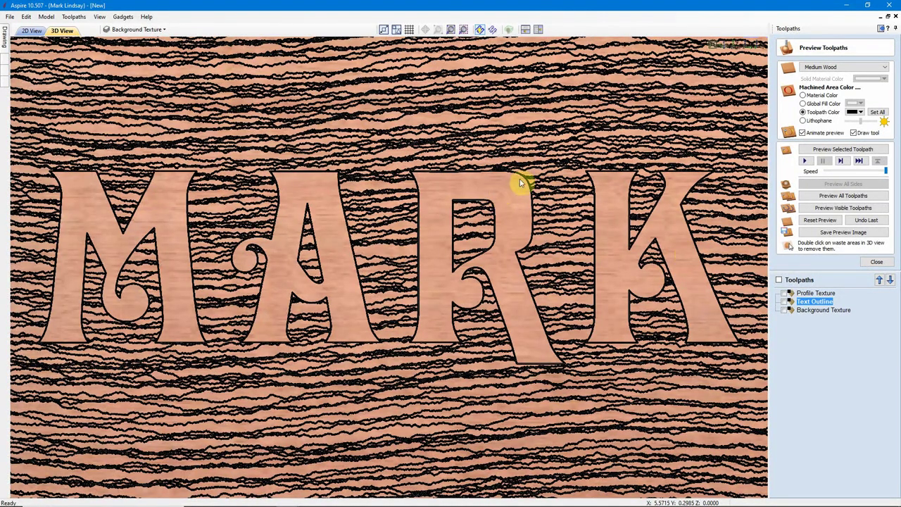
pyautogui.scroll(1, 532, 171)
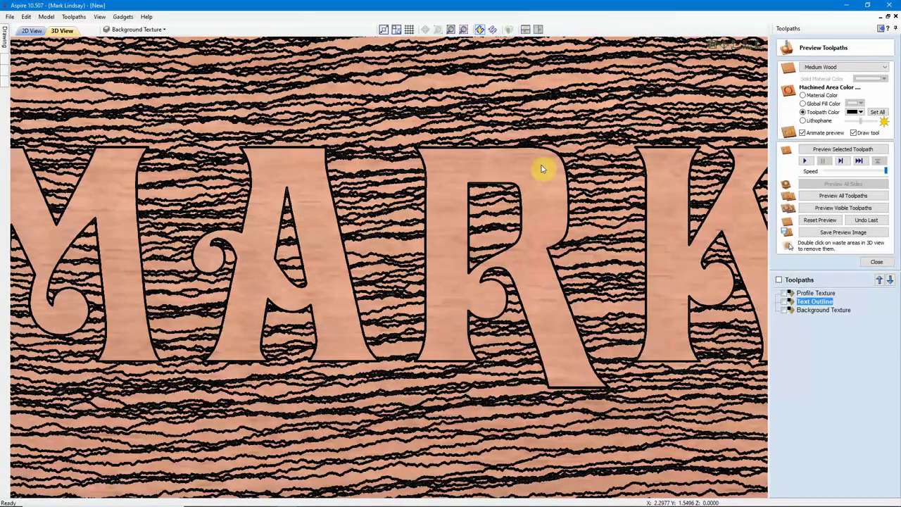
pyautogui.scroll(2, 554, 248)
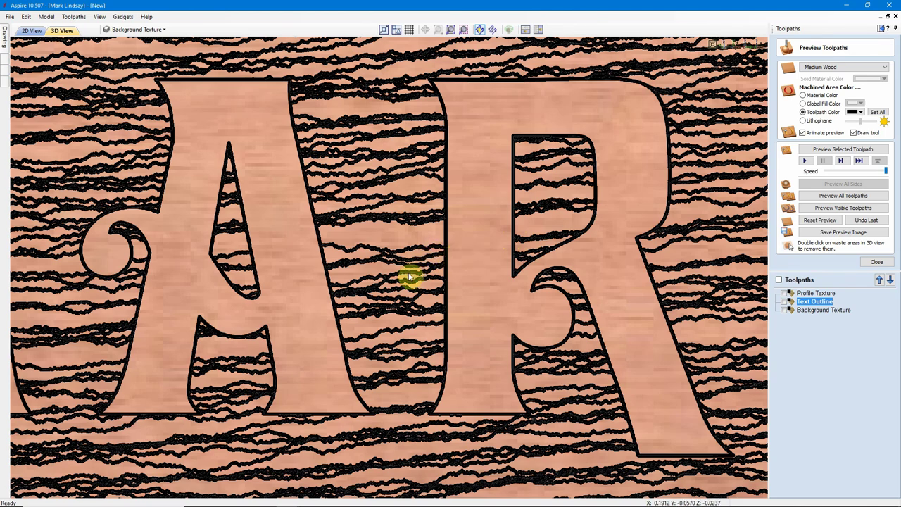
pyautogui.scroll(-2, 604, 267)
pyautogui.scroll(-2, 553, 179)
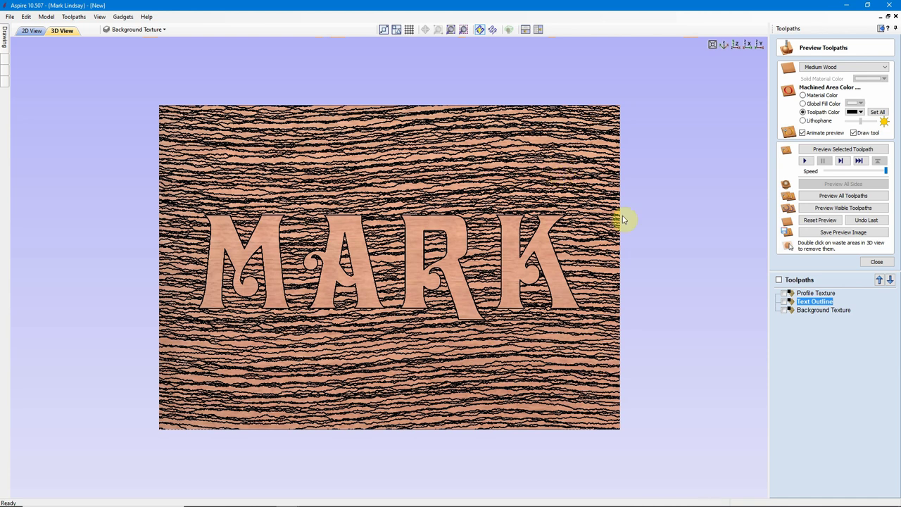
# Reset the toolpath preview to plain wood and return to the Drawing tools
pyautogui.moveTo(816, 295)
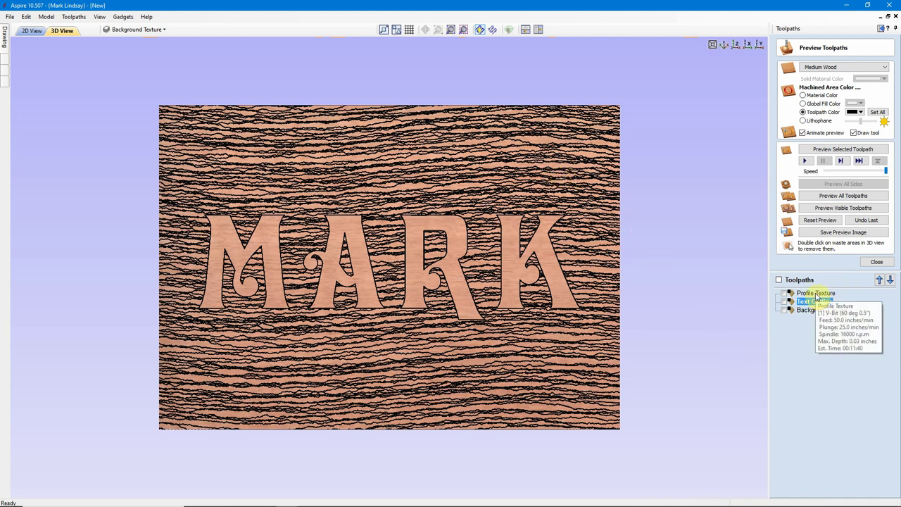
pyautogui.press('Escape')
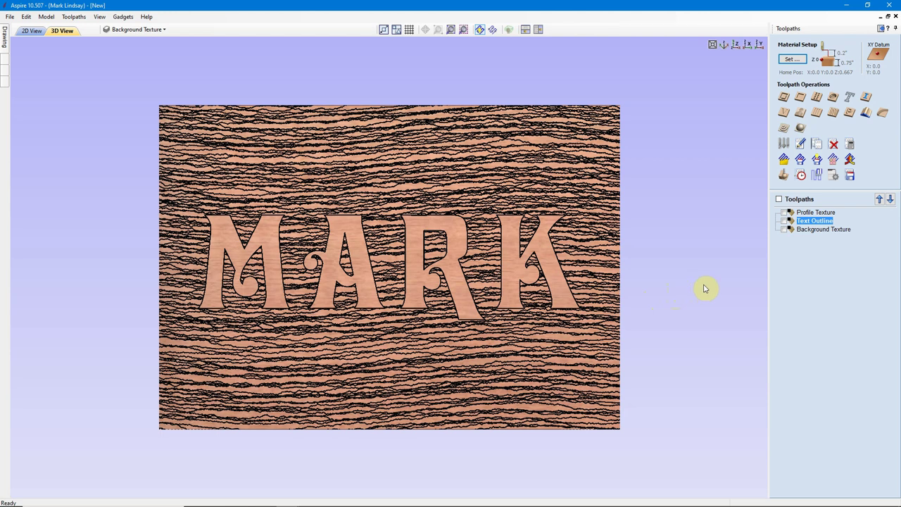
pyautogui.click(785, 178)
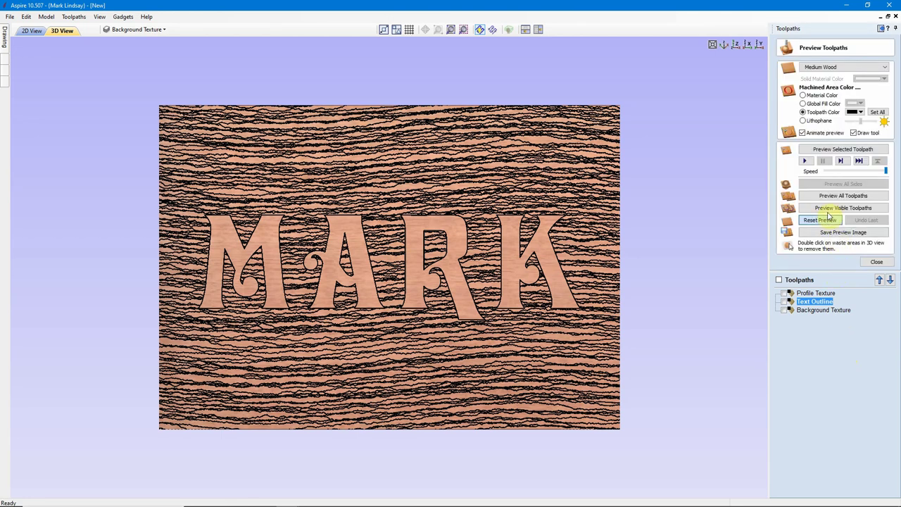
pyautogui.click(828, 219)
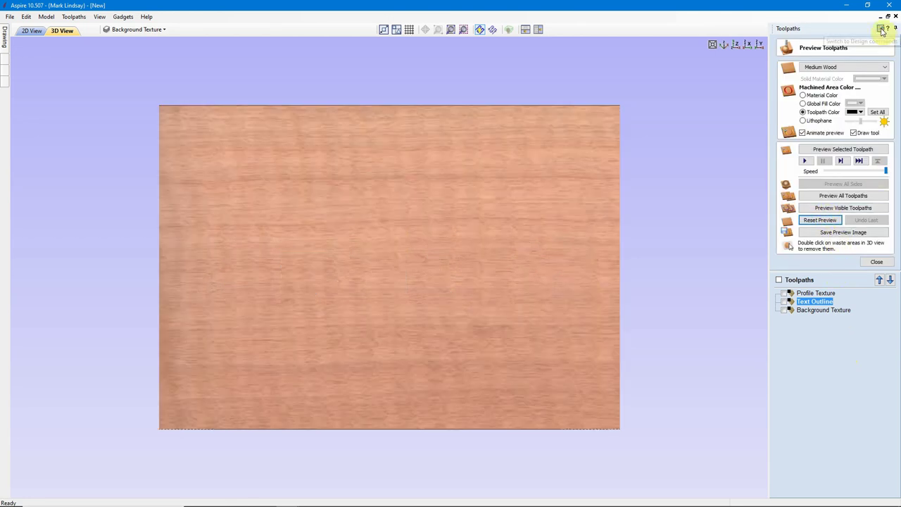
pyautogui.click(877, 261)
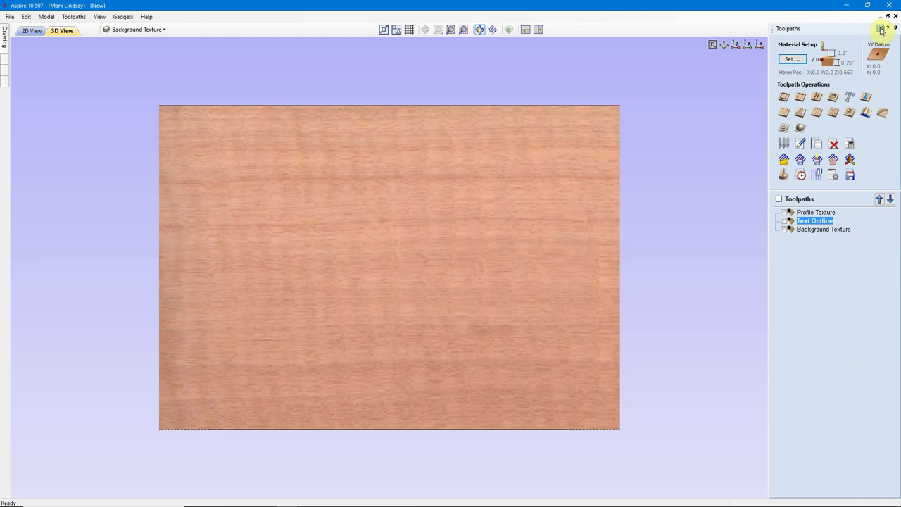
pyautogui.click(881, 29)
# Return to the 2D design, make Layer 1 active and hide the Background Texture layer
pyautogui.click(133, 31)
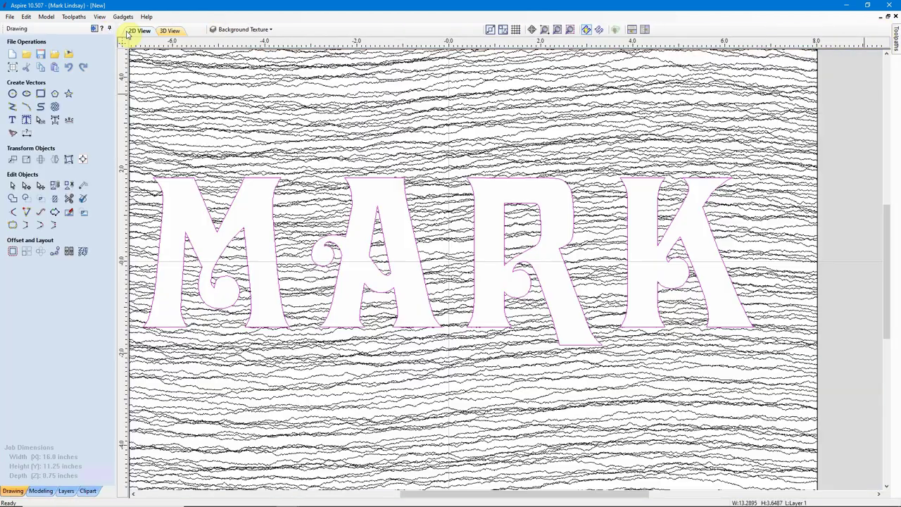
pyautogui.click(275, 34)
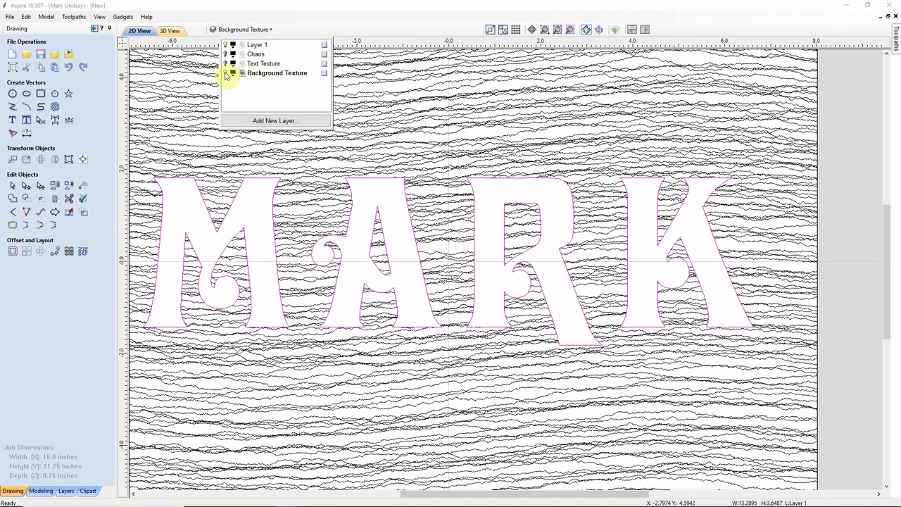
pyautogui.click(256, 45)
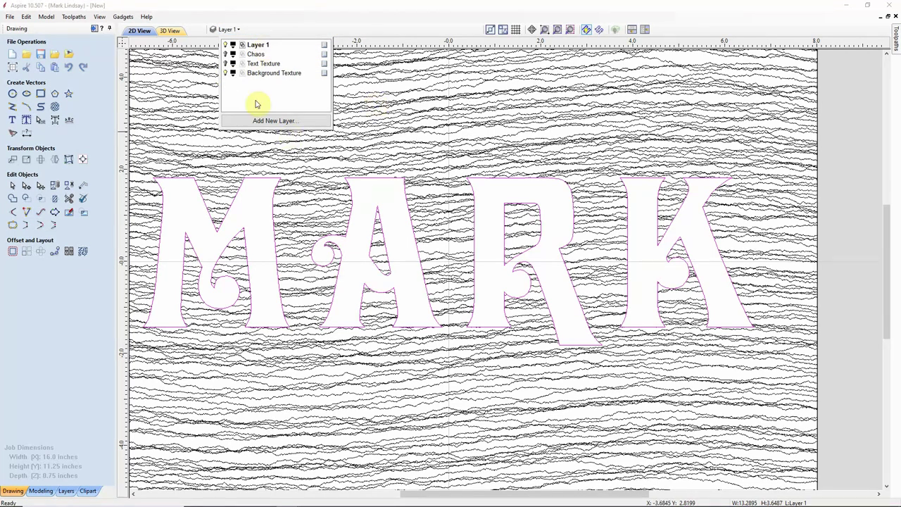
pyautogui.click(225, 73)
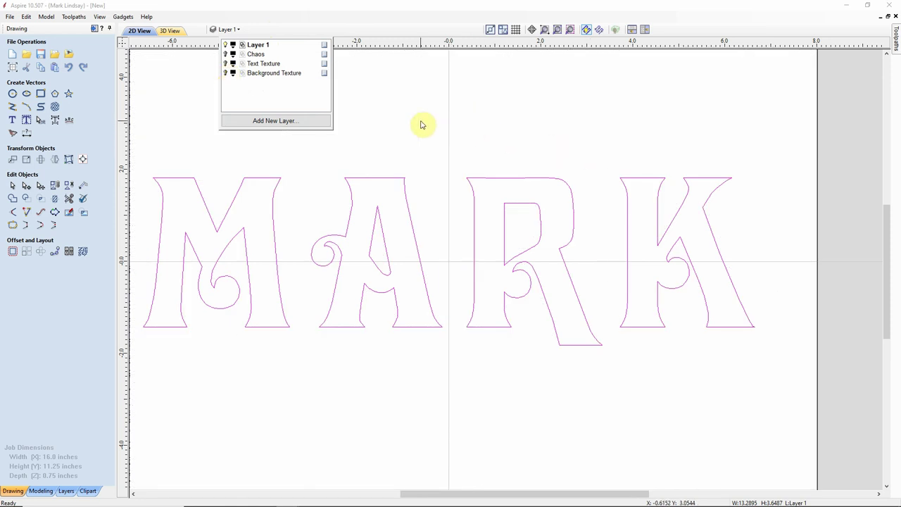
pyautogui.click(549, 139)
pyautogui.press('F3')
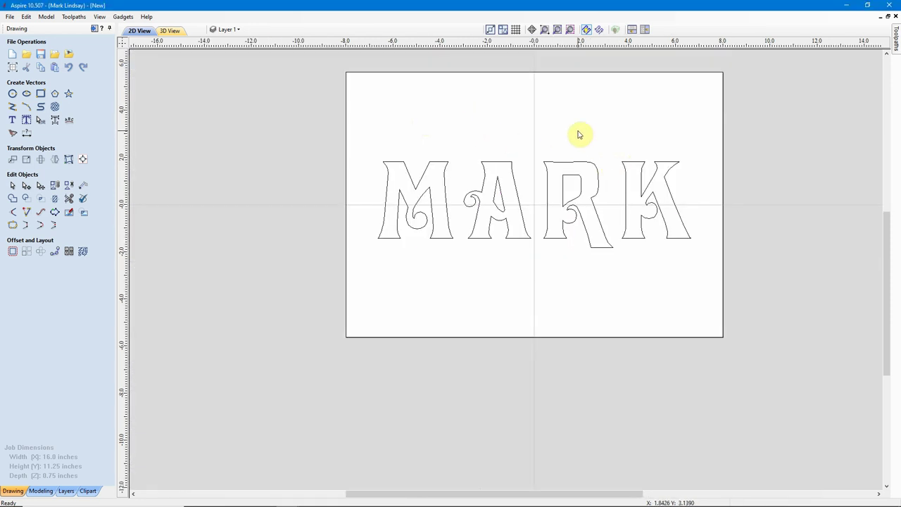
# Move the selected MARK letter outlines onto a new hidden layer named 'Text'
pyautogui.moveTo(578, 131); pyautogui.dragTo(493, 201)
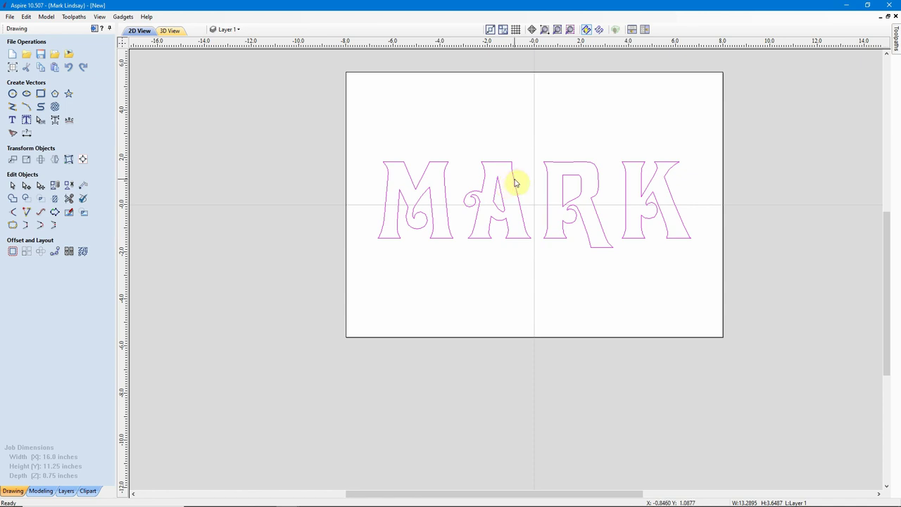
pyautogui.rightClick(515, 183)
pyautogui.moveTo(585, 405)
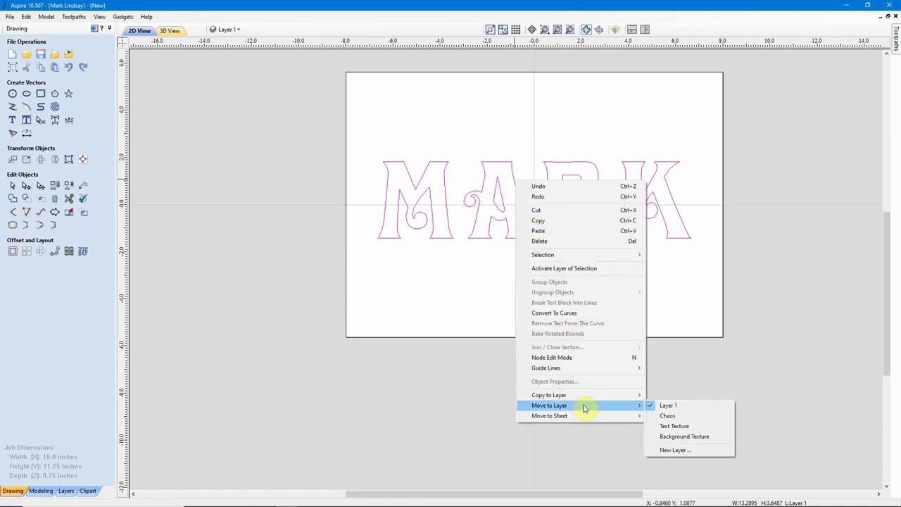
pyautogui.click(678, 450)
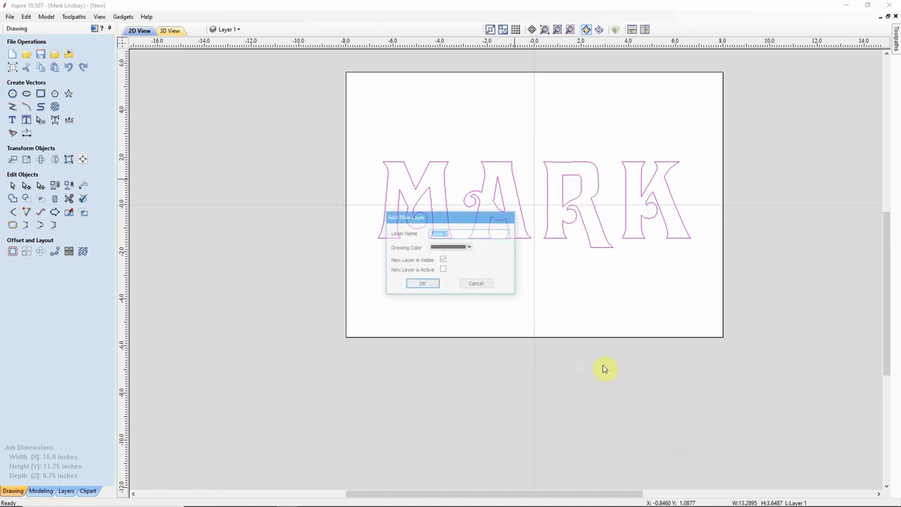
pyautogui.write('Text')
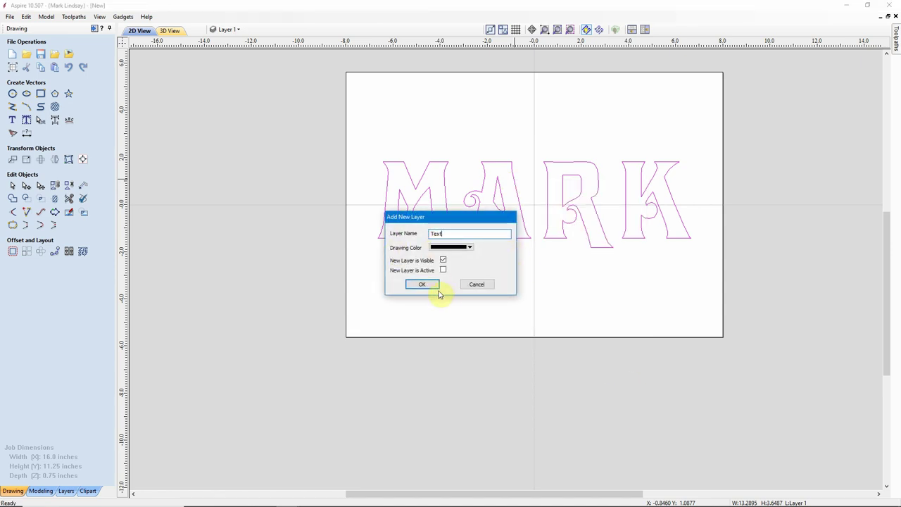
pyautogui.click(443, 260)
pyautogui.click(425, 284)
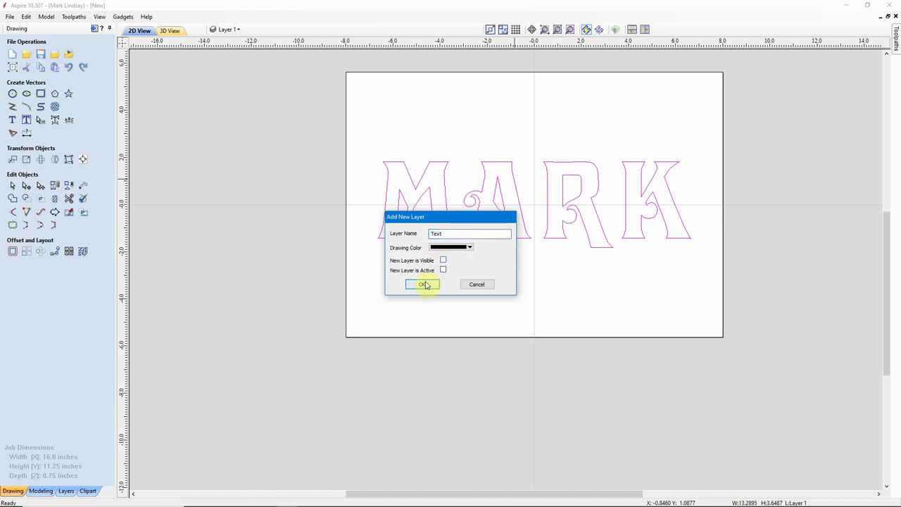
pyautogui.click(237, 29)
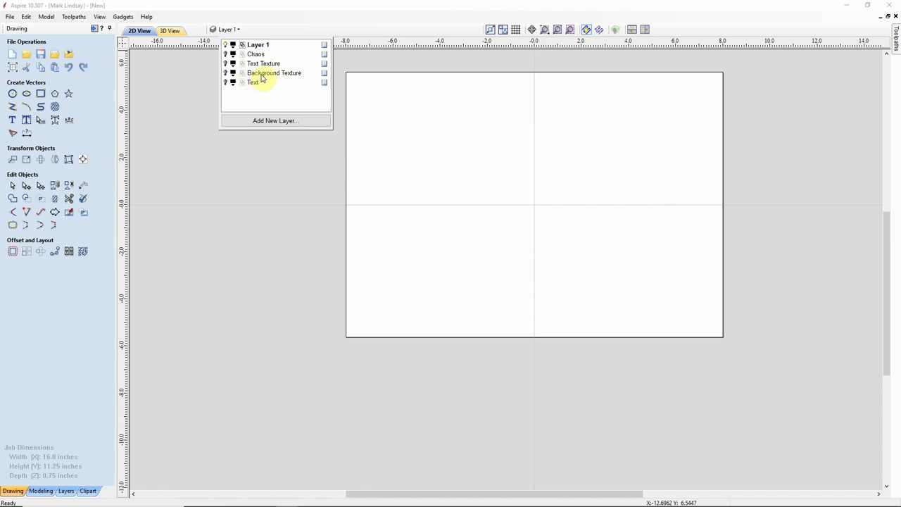
pyautogui.click(259, 247)
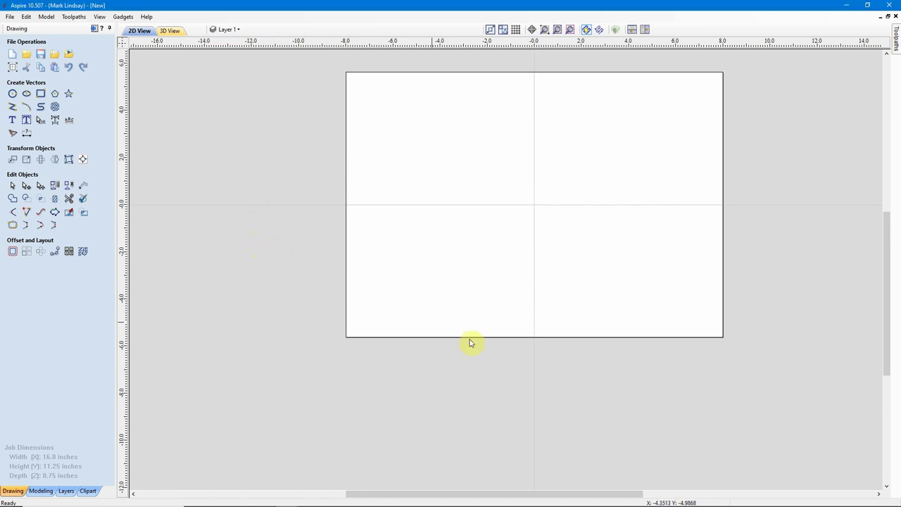
# Start a vector texture with 0.25 max spacing, amplitude 1.0, wavelength 2.0 and zero noise
pyautogui.scroll(-1, 466, 381)
pyautogui.scroll(2, 505, 243)
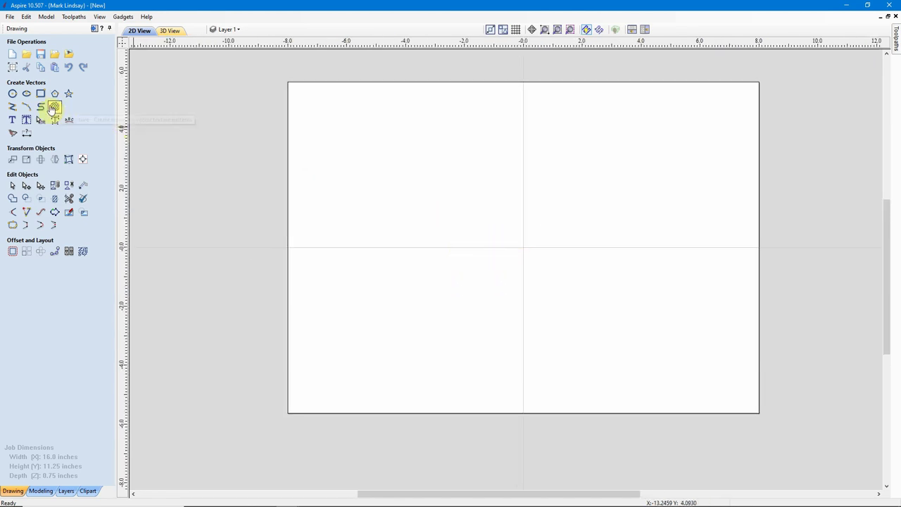
pyautogui.click(55, 107)
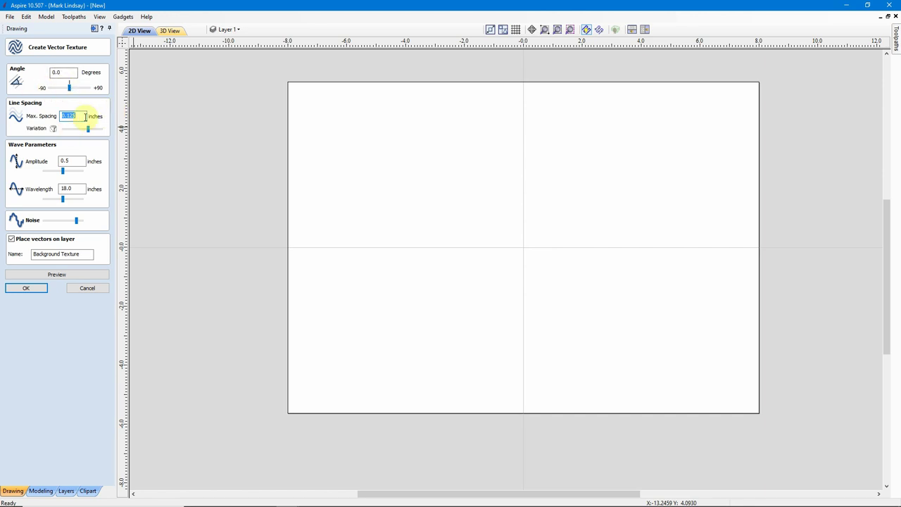
pyautogui.click(81, 117)
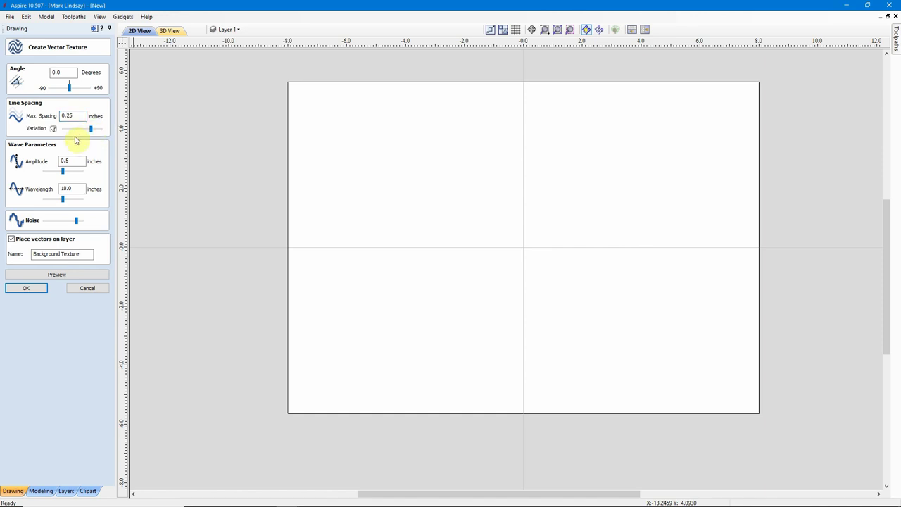
pyautogui.moveTo(90, 131); pyautogui.dragTo(88, 131)
pyautogui.moveTo(77, 161); pyautogui.dragTo(55, 166)
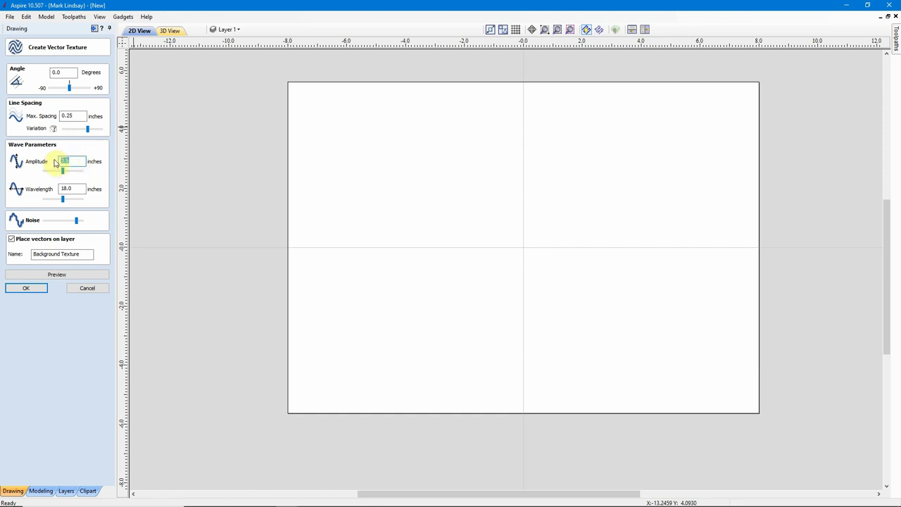
pyautogui.write('1')
pyautogui.moveTo(78, 189); pyautogui.dragTo(26, 189)
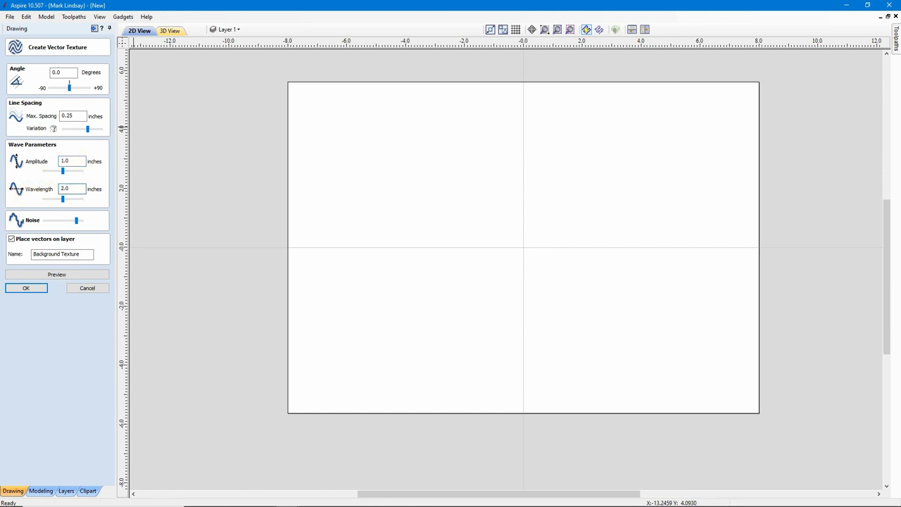
pyautogui.moveTo(77, 223); pyautogui.dragTo(24, 223)
# Place the wavy lines on a layer named 'Texture Toolpath', preview them and create them
pyautogui.click(11, 240)
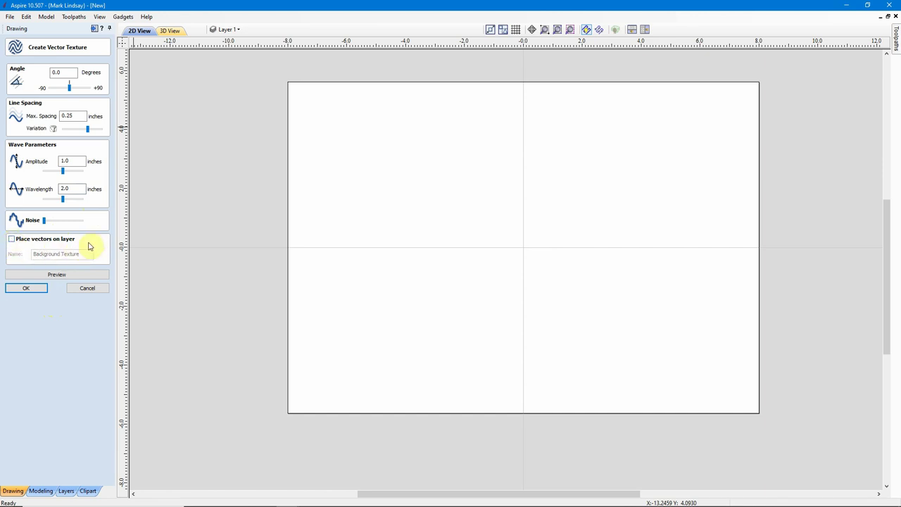
pyautogui.click(12, 239)
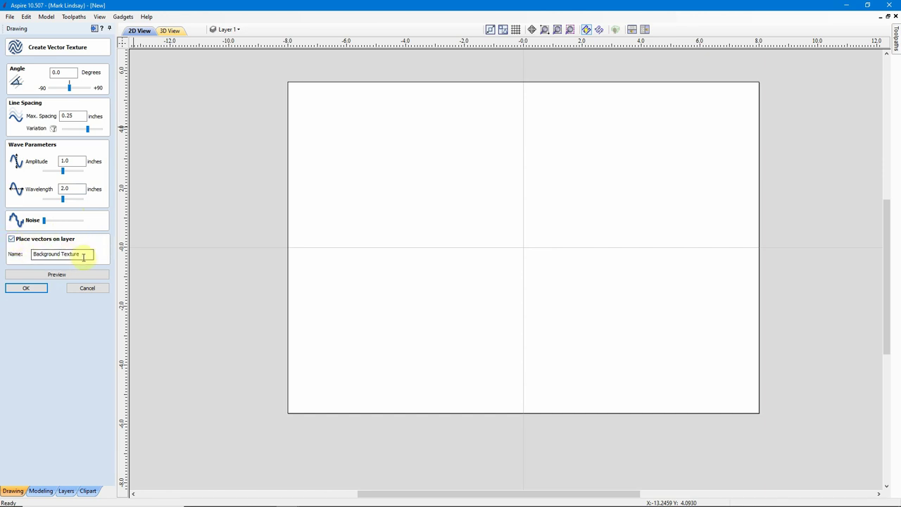
pyautogui.click(90, 254)
pyautogui.moveTo(86, 255); pyautogui.dragTo(12, 256)
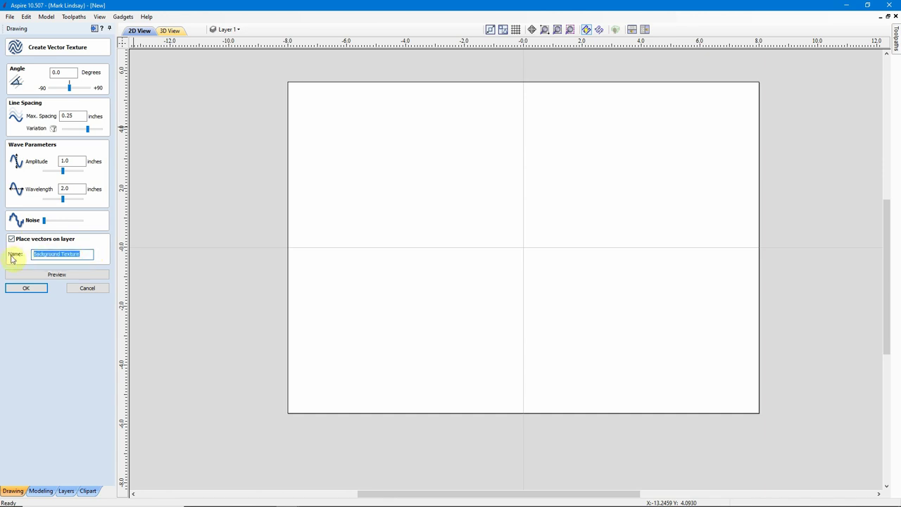
pyautogui.write('Texture Toolpath')
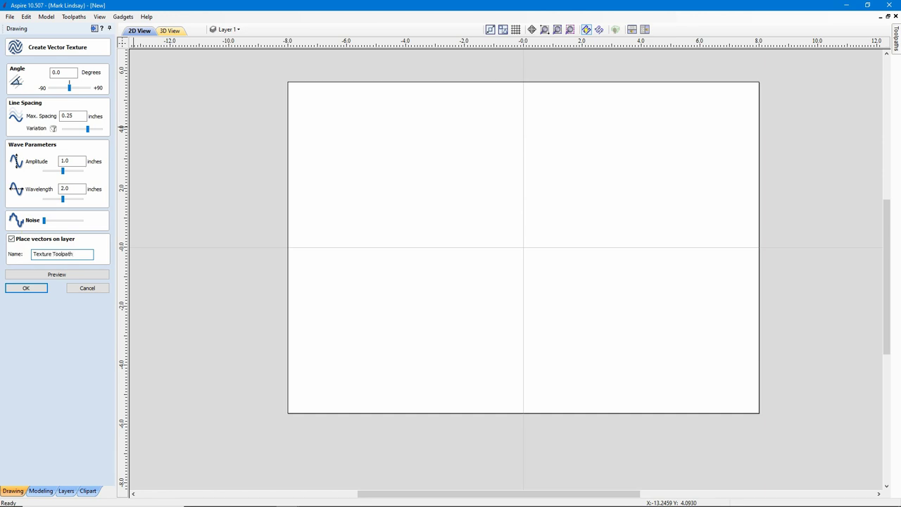
pyautogui.click(56, 275)
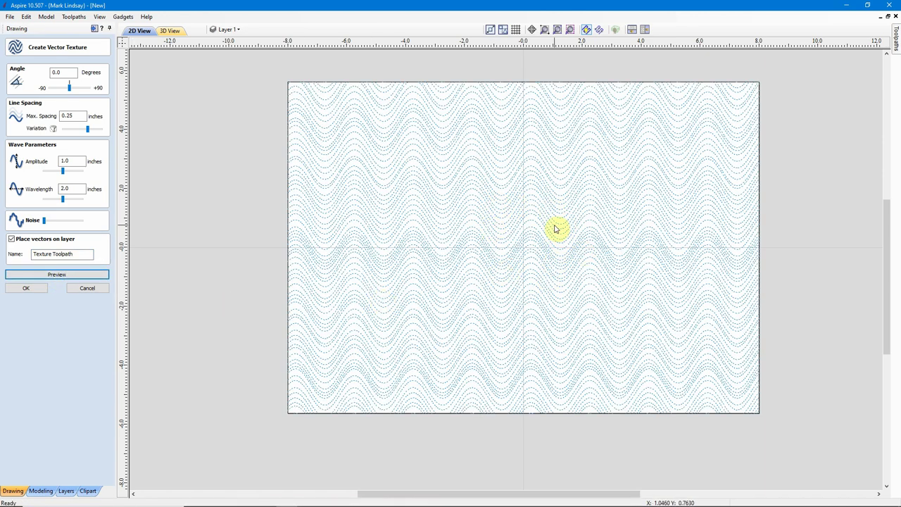
pyautogui.click(28, 289)
pyautogui.click(255, 30)
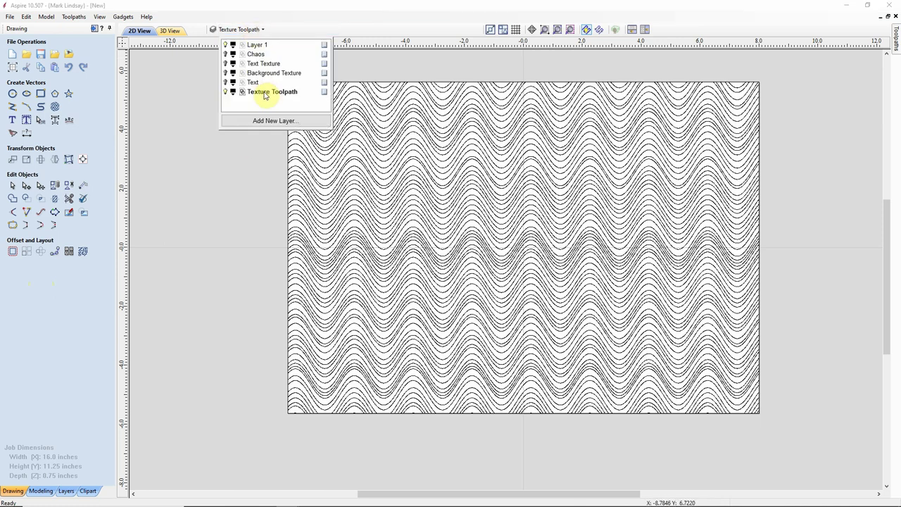
pyautogui.click(277, 96)
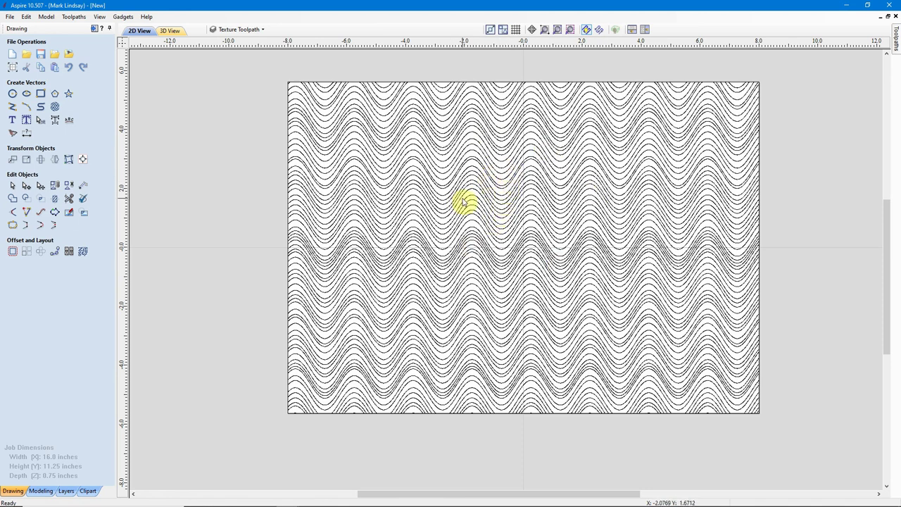
# Select the wavy texture vectors and start a new Texture Toolpath from Toolpath Operations
pyautogui.click(466, 235)
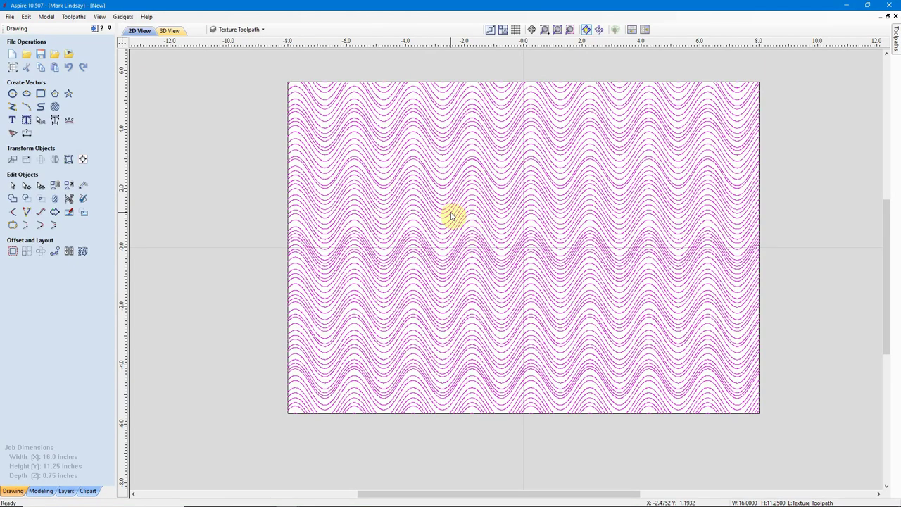
pyautogui.click(94, 29)
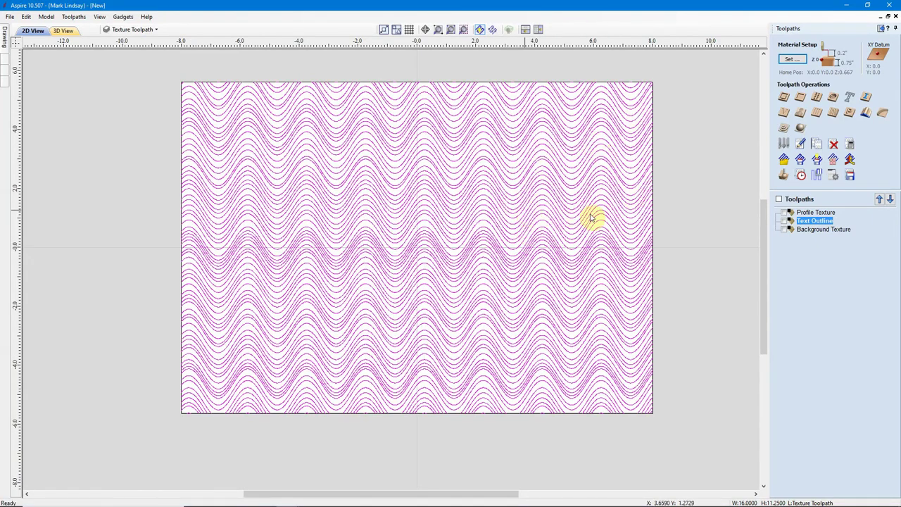
pyautogui.click(833, 114)
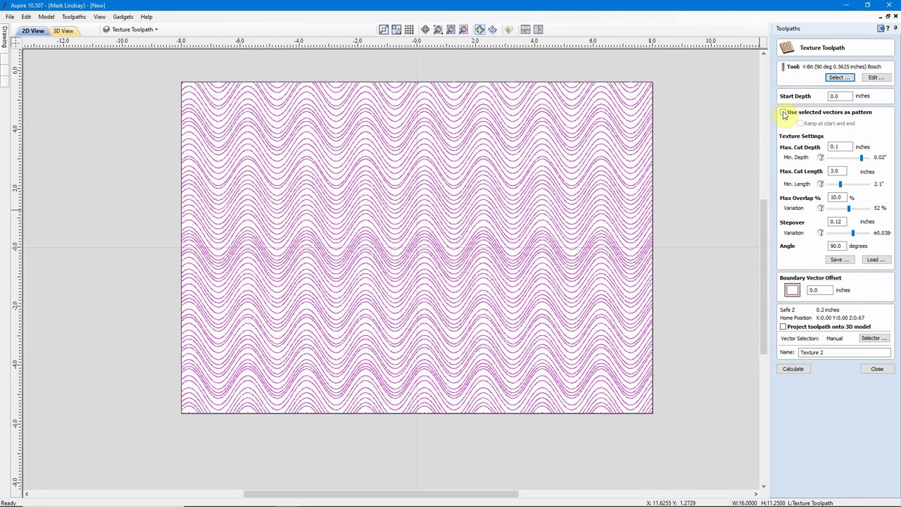
# Tick 'Use selected vectors as pattern' and select the start depth value
pyautogui.click(784, 113)
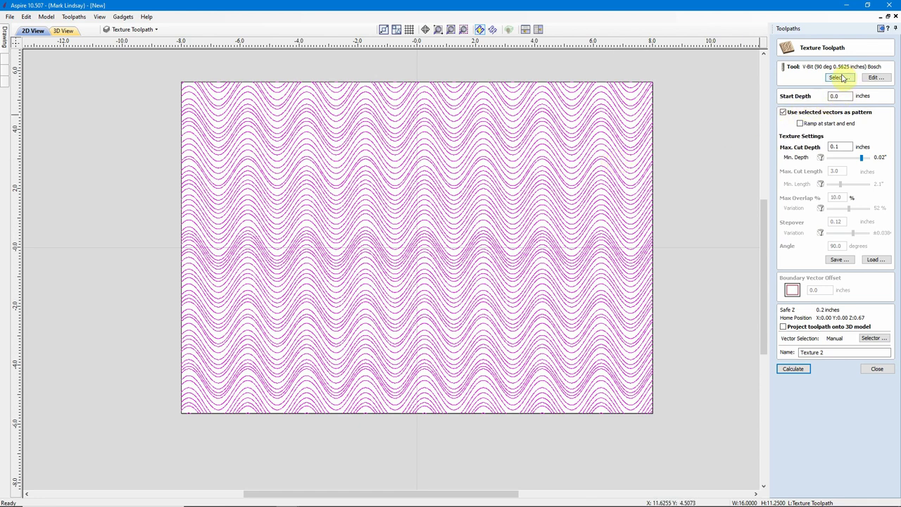
pyautogui.doubleClick(844, 95)
# Choose the 0.25 inch ball nose tool and keep the start depth at 0.0
pyautogui.click(849, 79)
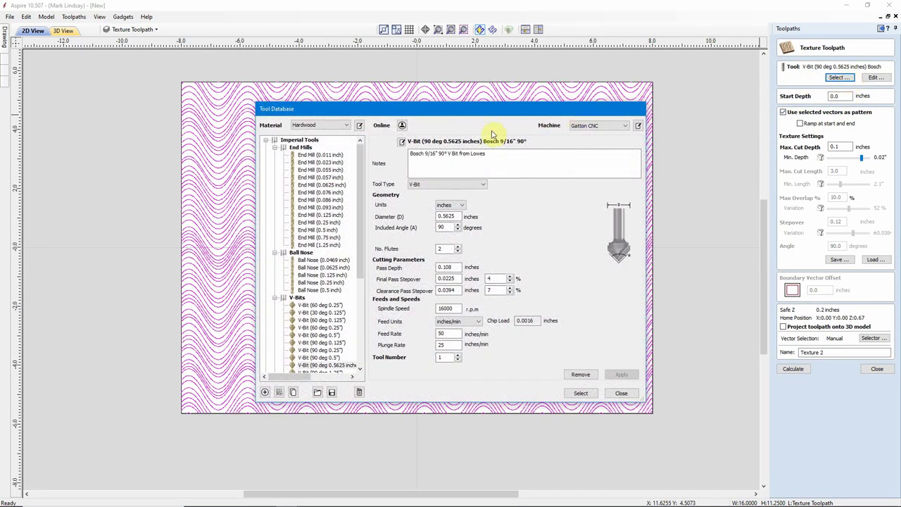
pyautogui.click(336, 284)
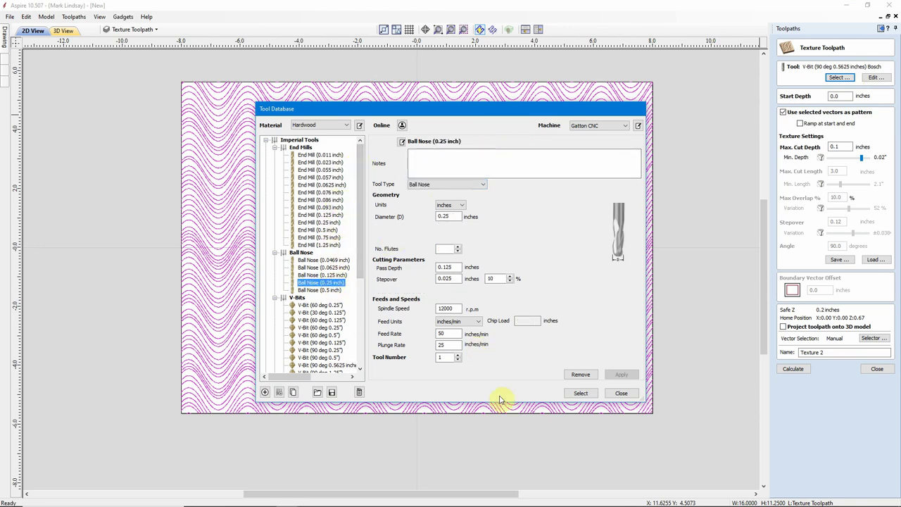
pyautogui.click(580, 393)
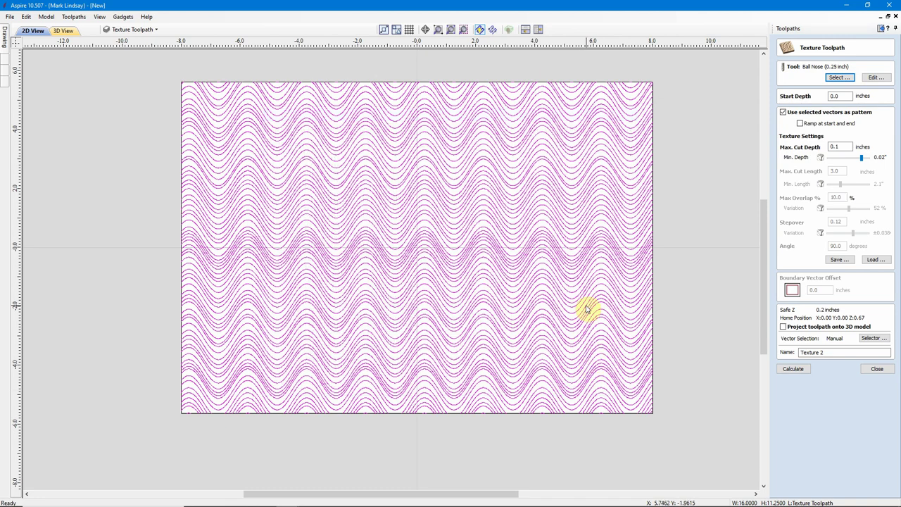
pyautogui.doubleClick(841, 96)
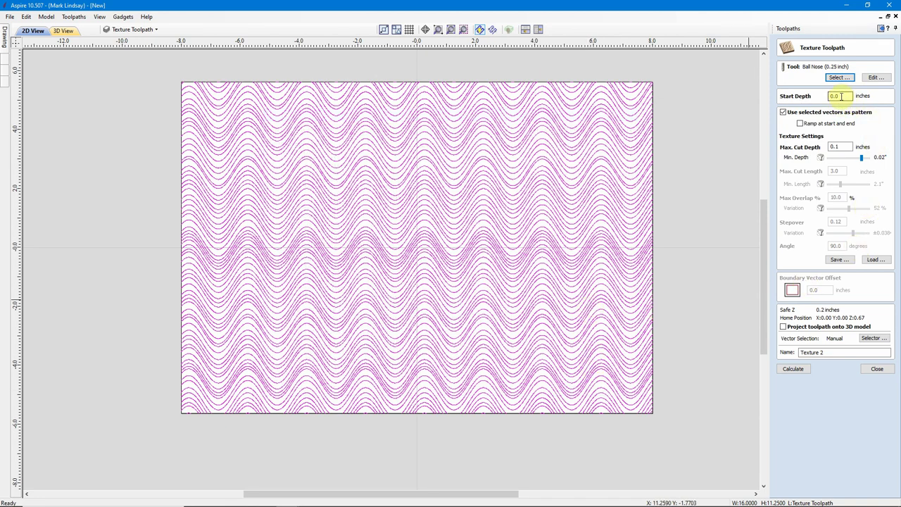
pyautogui.click(532, 153)
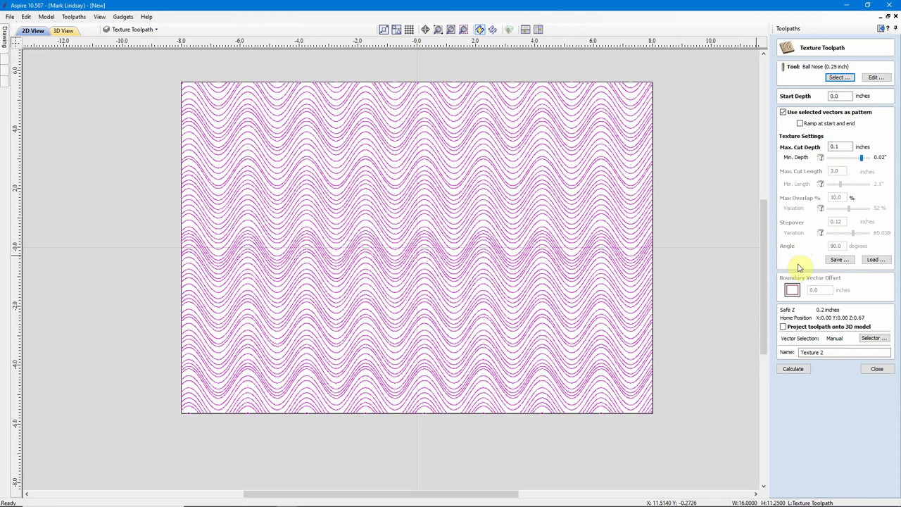
# Rename the toolpath to 'Texture Toolpath Ball Nose'
pyautogui.click(821, 352)
pyautogui.moveTo(821, 353); pyautogui.dragTo(841, 352)
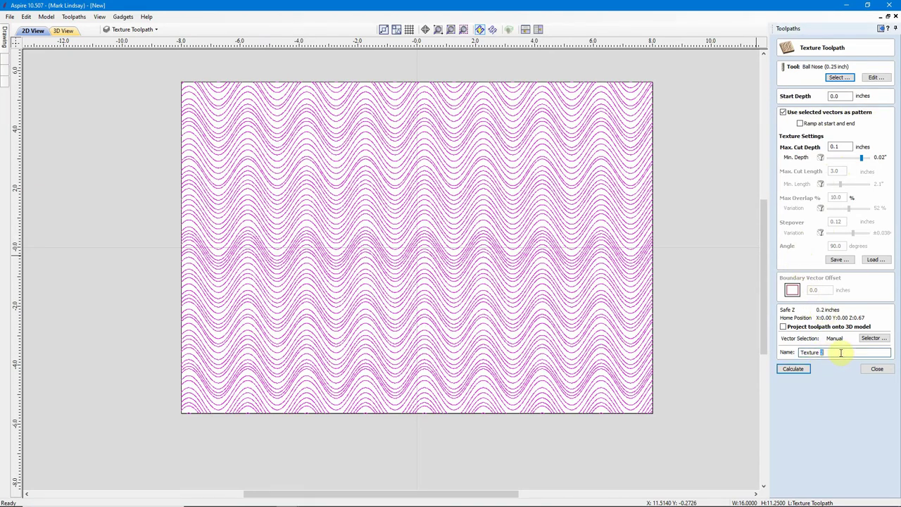
pyautogui.write('Toolpath Ball Nose')
# Calculate the ball-nose texture toolpath and preview it carving wavy grooves into the board
pyautogui.click(793, 368)
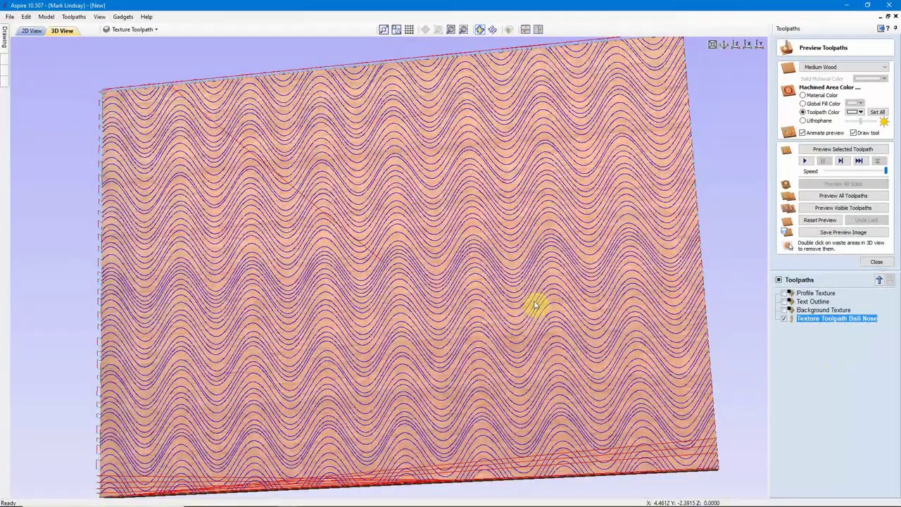
pyautogui.moveTo(535, 304); pyautogui.dragTo(258, 162)
pyautogui.click(840, 151)
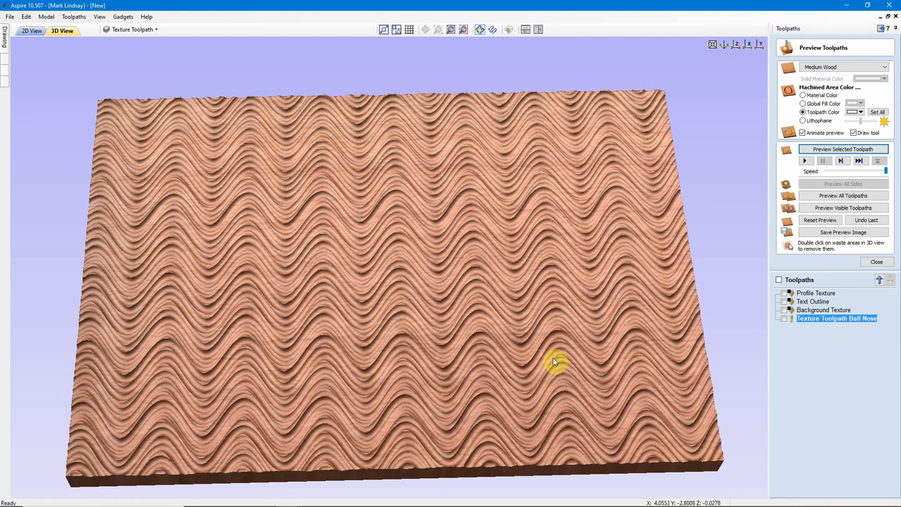
pyautogui.moveTo(462, 392); pyautogui.dragTo(466, 372)
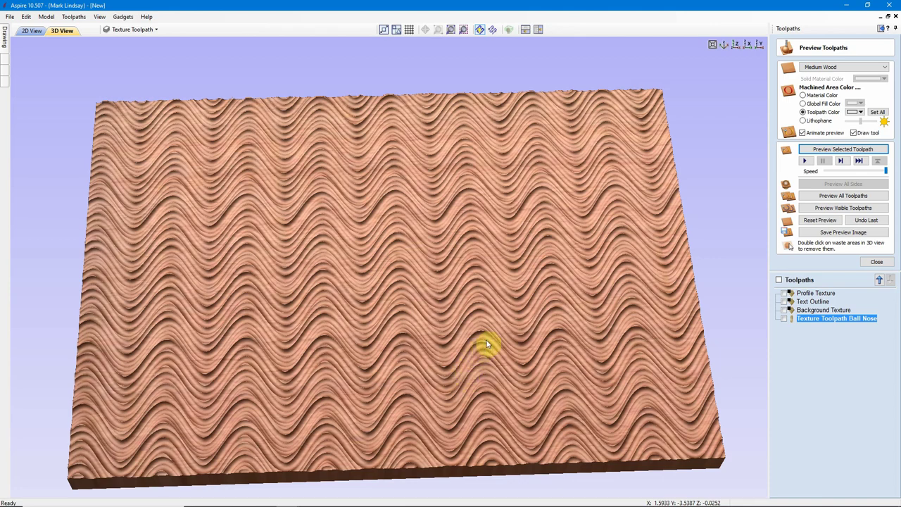
pyautogui.moveTo(286, 463); pyautogui.dragTo(280, 371)
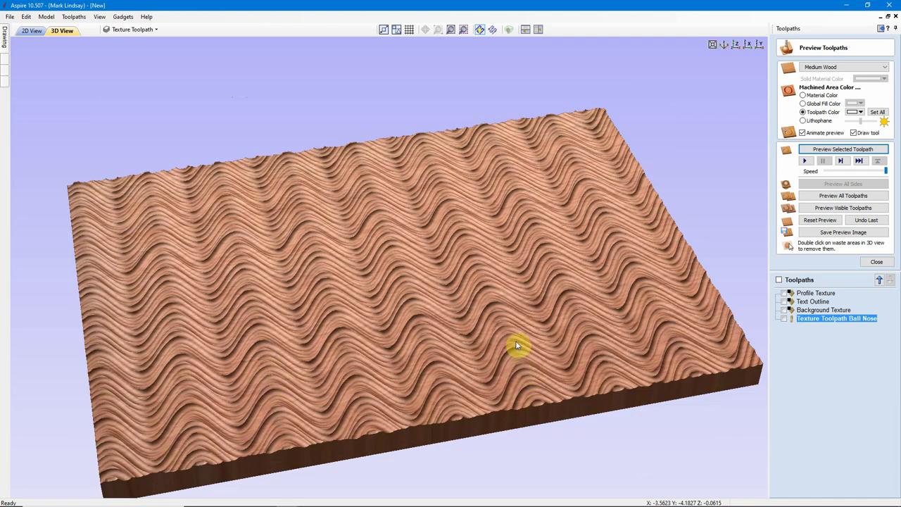
pyautogui.moveTo(516, 345); pyautogui.dragTo(560, 333)
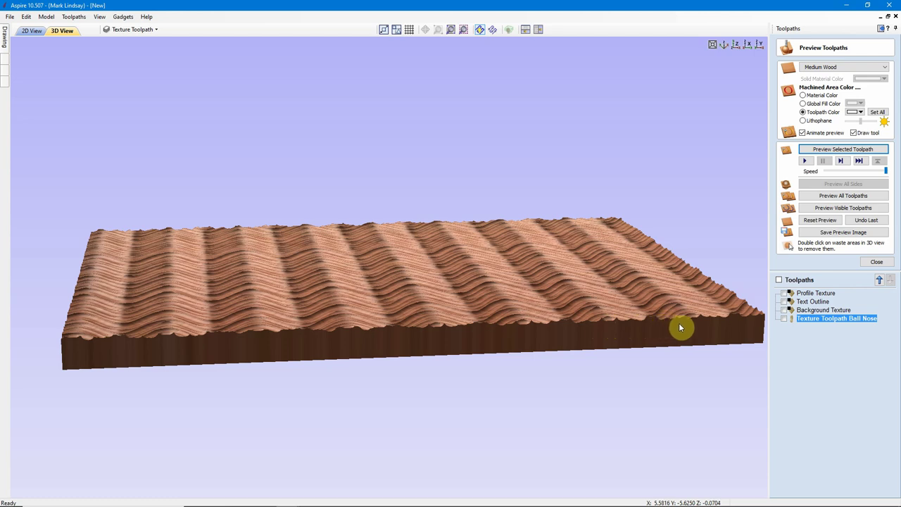
pyautogui.moveTo(202, 279); pyautogui.dragTo(423, 233)
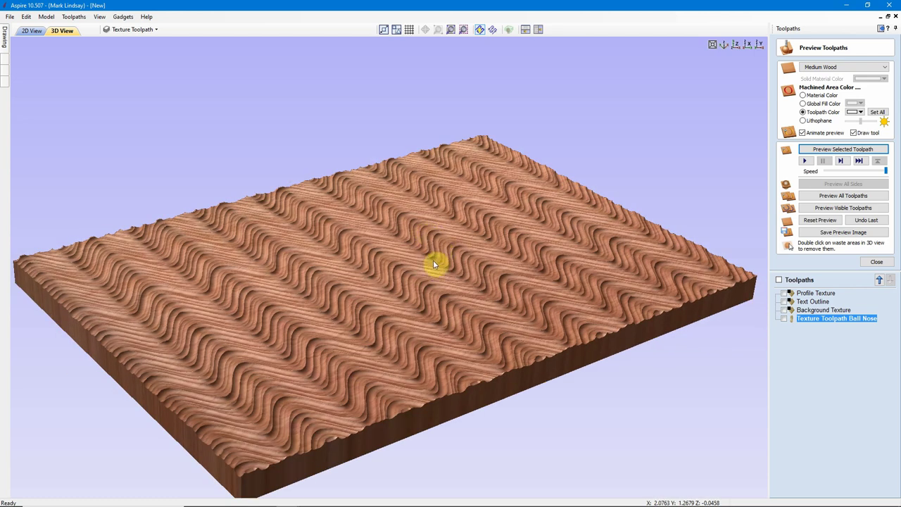
pyautogui.moveTo(464, 283); pyautogui.dragTo(569, 352)
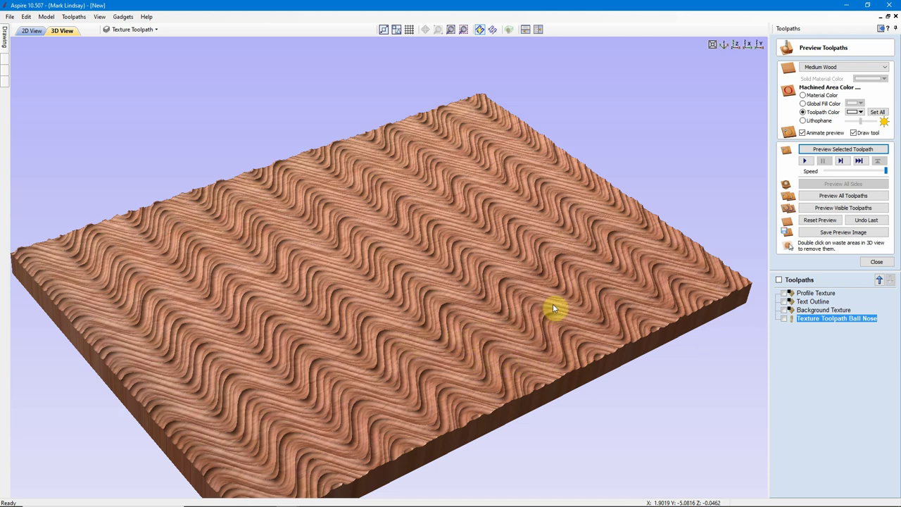
pyautogui.moveTo(319, 352); pyautogui.dragTo(250, 364)
pyautogui.moveTo(331, 342); pyautogui.dragTo(407, 328)
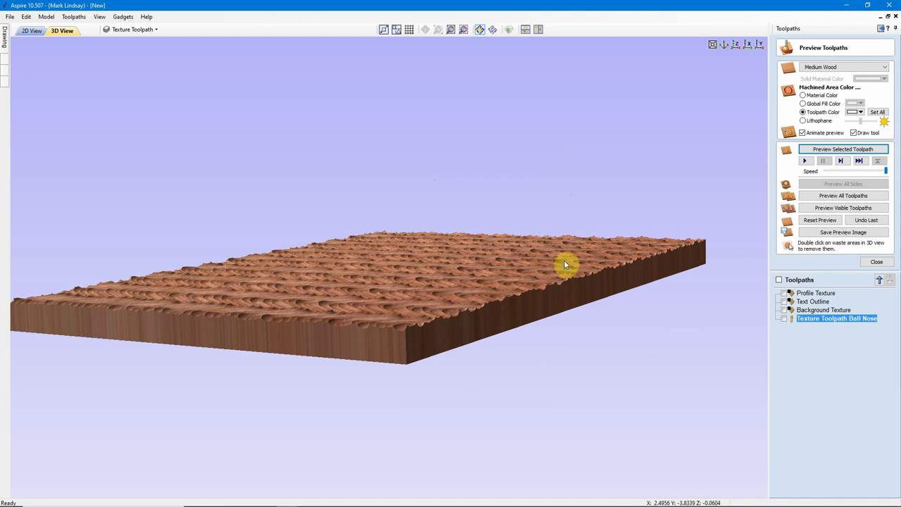
pyautogui.moveTo(583, 265); pyautogui.dragTo(412, 388)
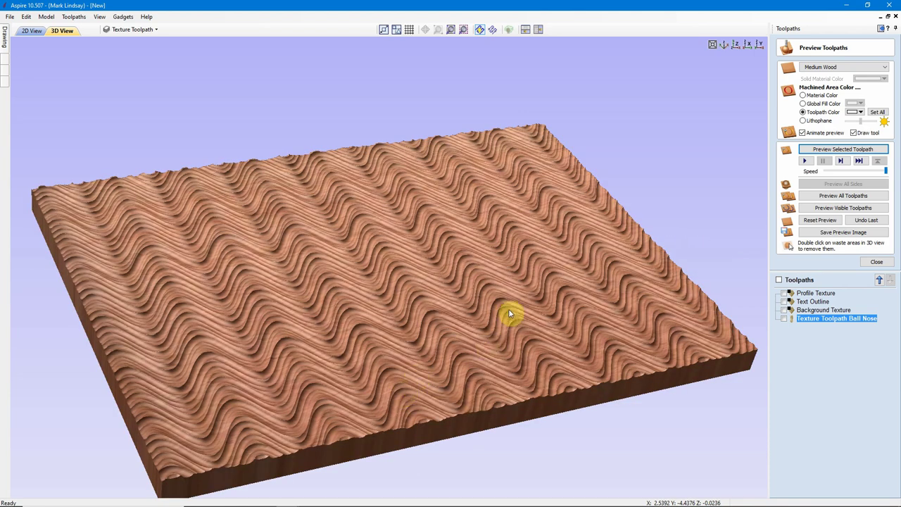
pyautogui.moveTo(506, 314); pyautogui.dragTo(497, 328)
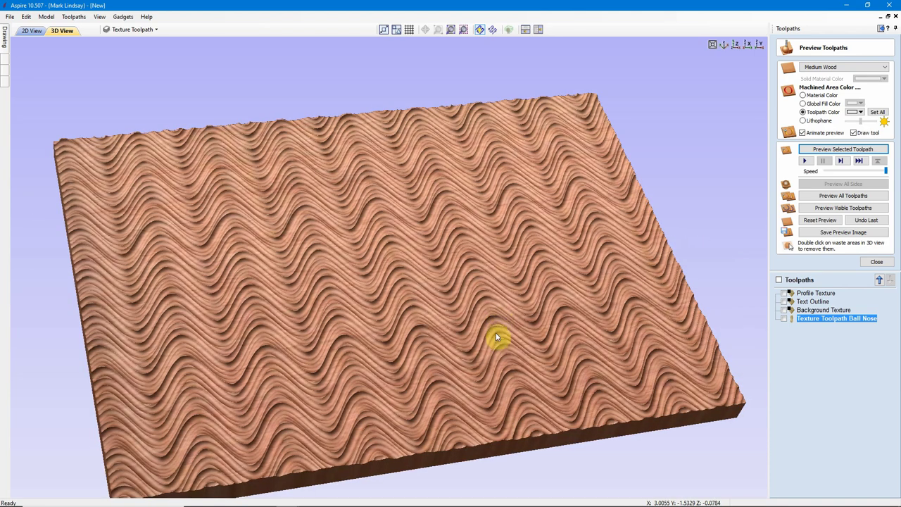
pyautogui.moveTo(469, 281); pyautogui.dragTo(482, 254)
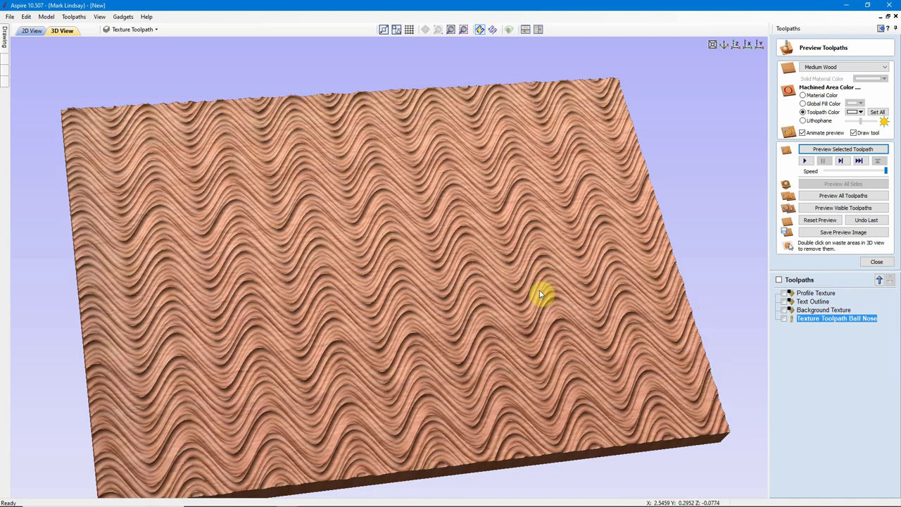
pyautogui.scroll(5, 541, 295)
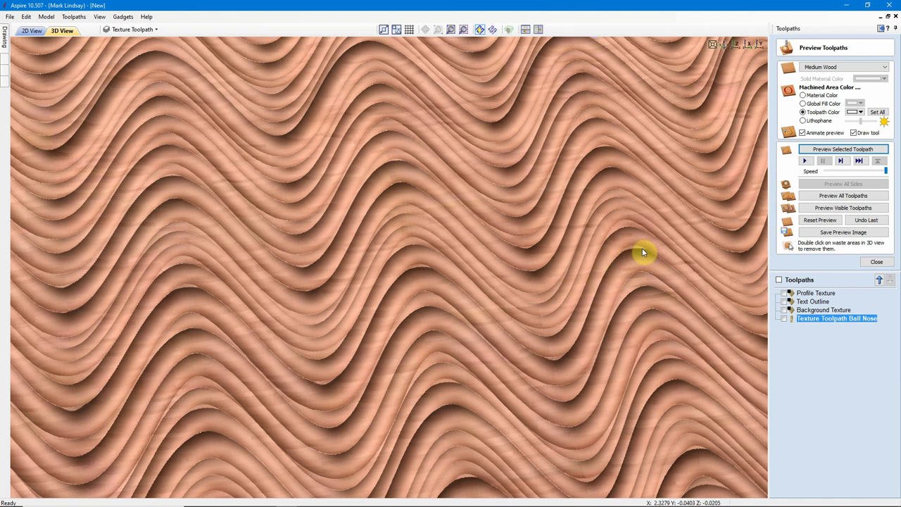
pyautogui.moveTo(498, 261); pyautogui.dragTo(554, 242)
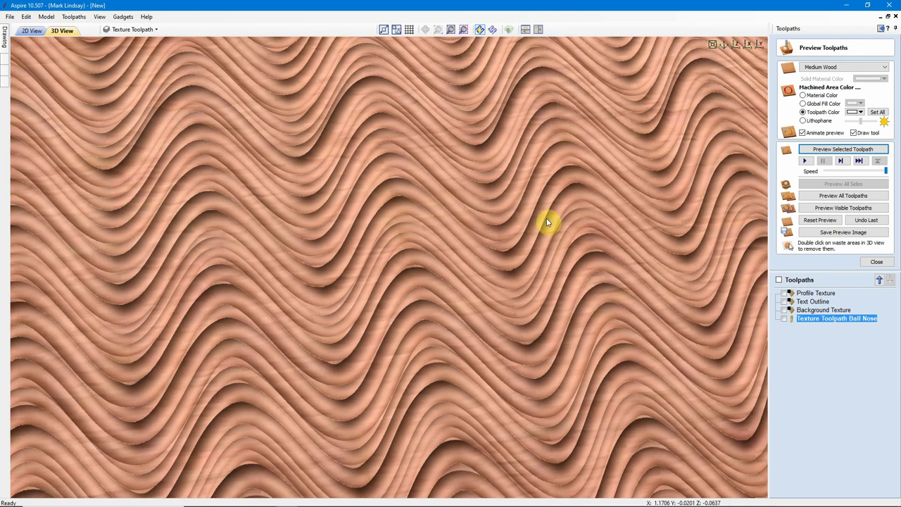
pyautogui.moveTo(548, 223); pyautogui.dragTo(569, 262)
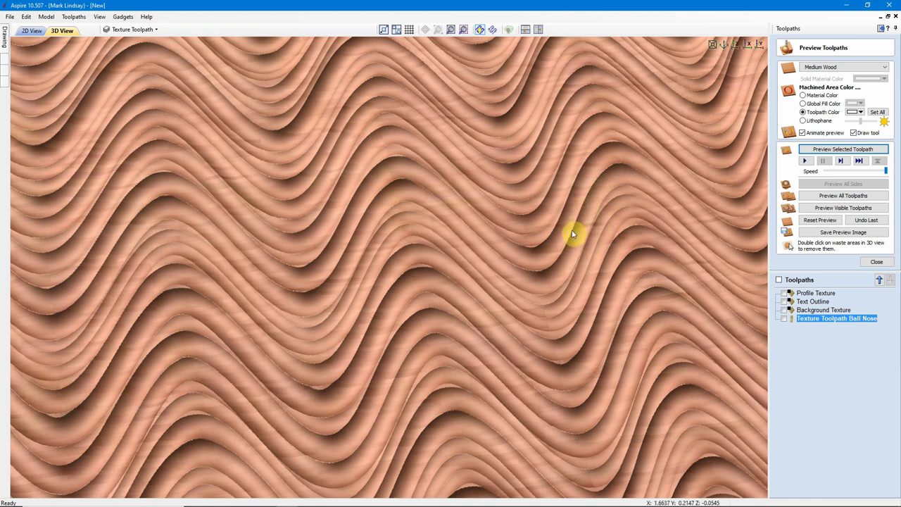
pyautogui.moveTo(478, 274); pyautogui.dragTo(467, 246)
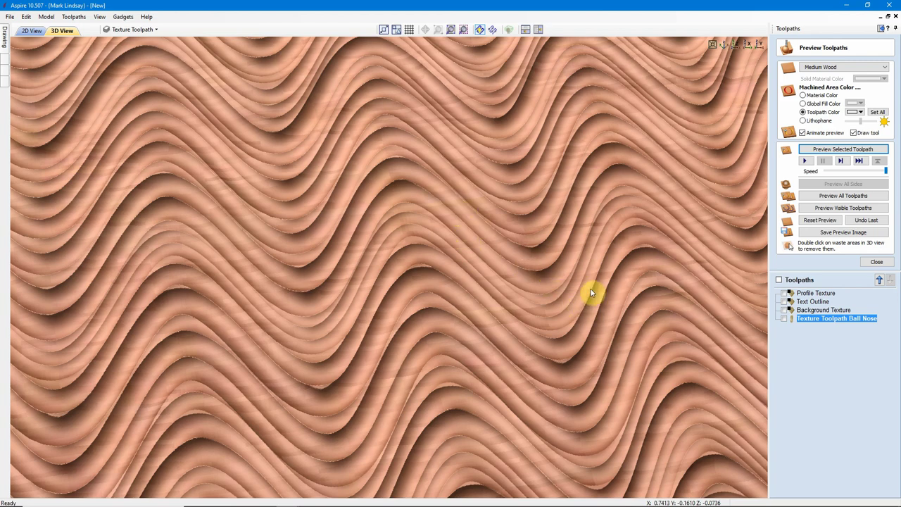
pyautogui.moveTo(602, 264); pyautogui.dragTo(596, 284)
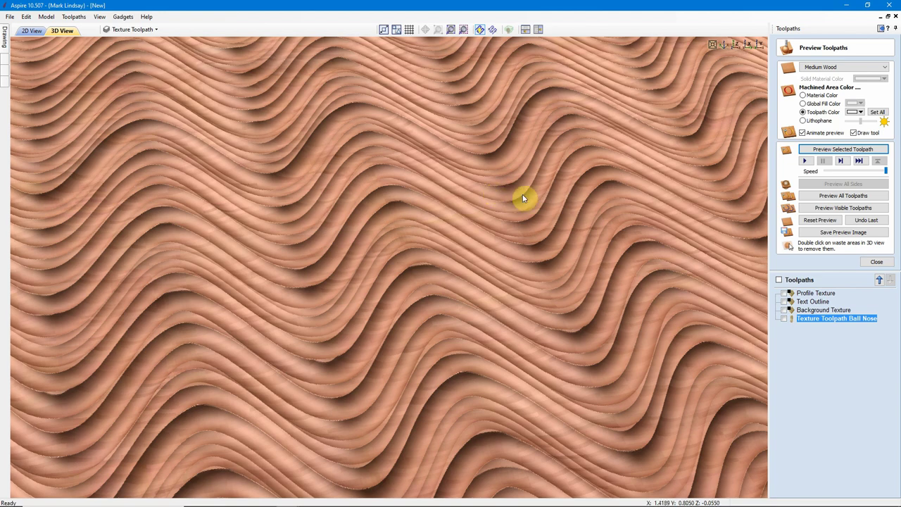
pyautogui.scroll(-2, 525, 200)
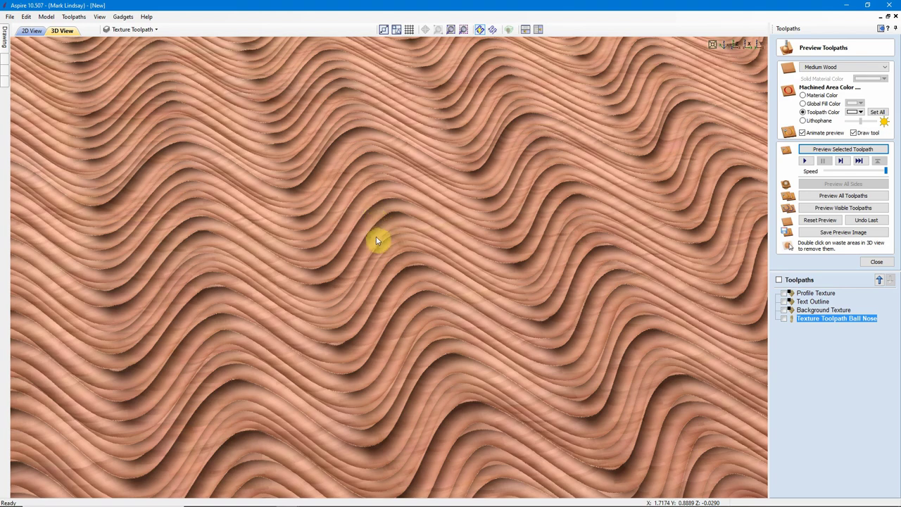
pyautogui.scroll(-2, 378, 268)
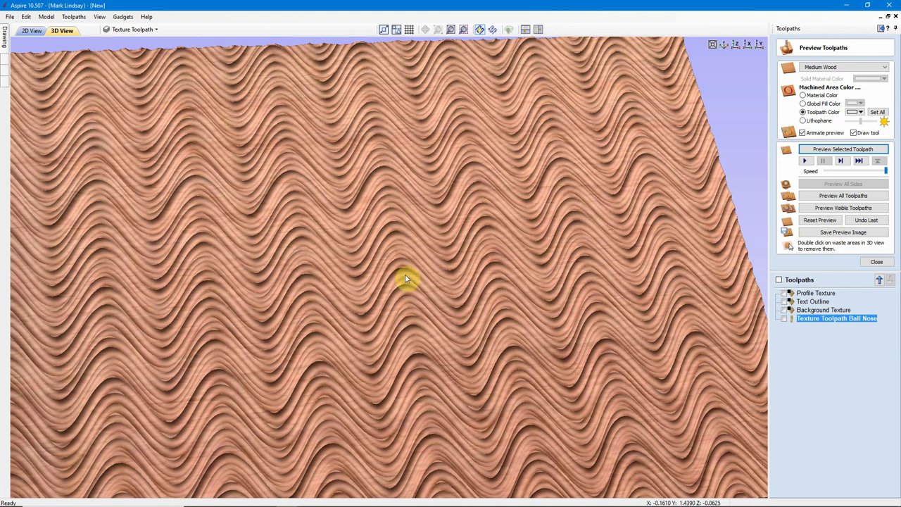
pyautogui.scroll(-5, 407, 277)
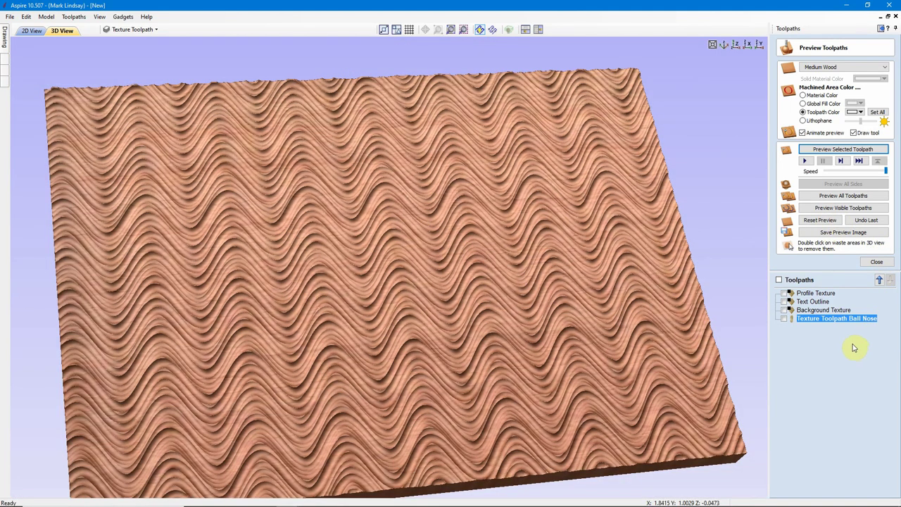
# Switch Texture Toolpath Ball Nose to the 0.5 inch ball nose, recalculate and preview it
pyautogui.doubleClick(843, 318)
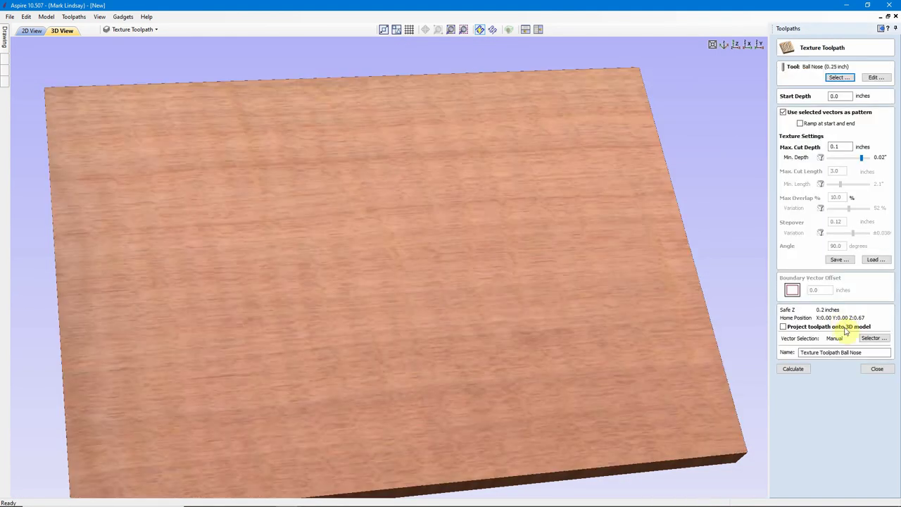
pyautogui.click(839, 78)
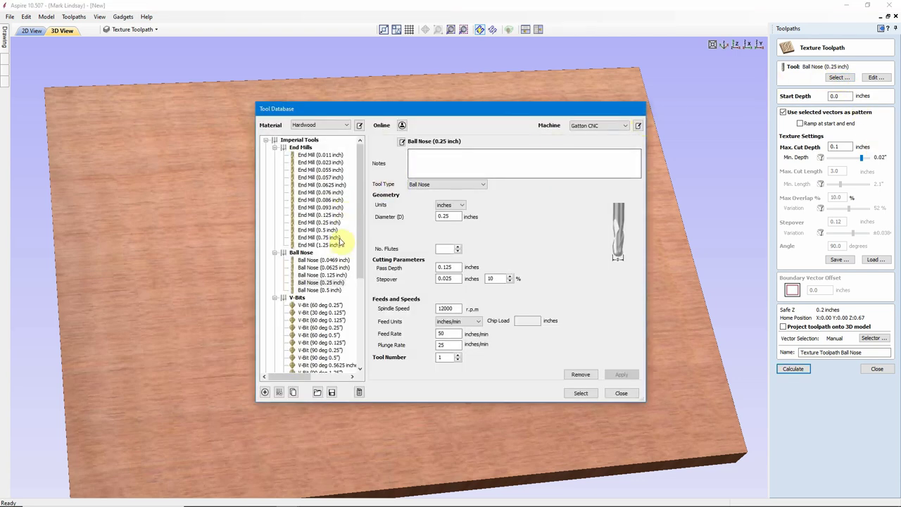
pyautogui.click(327, 290)
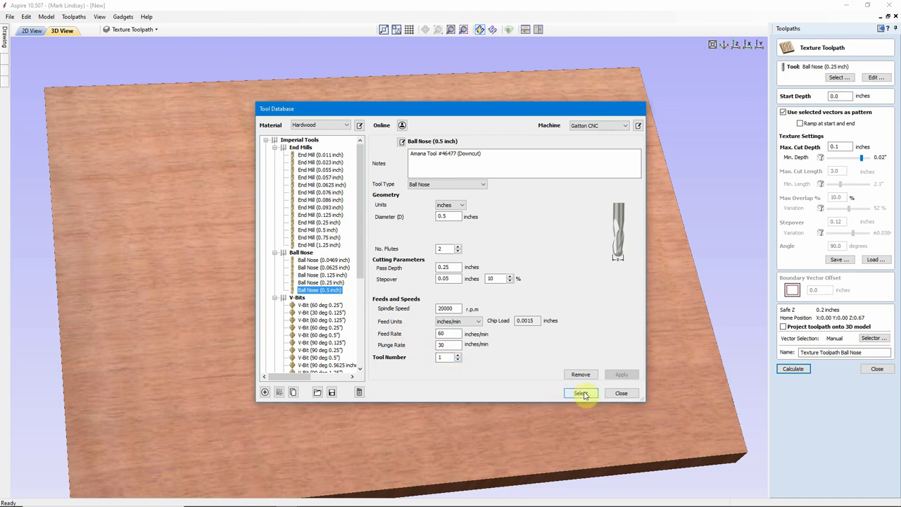
pyautogui.click(582, 392)
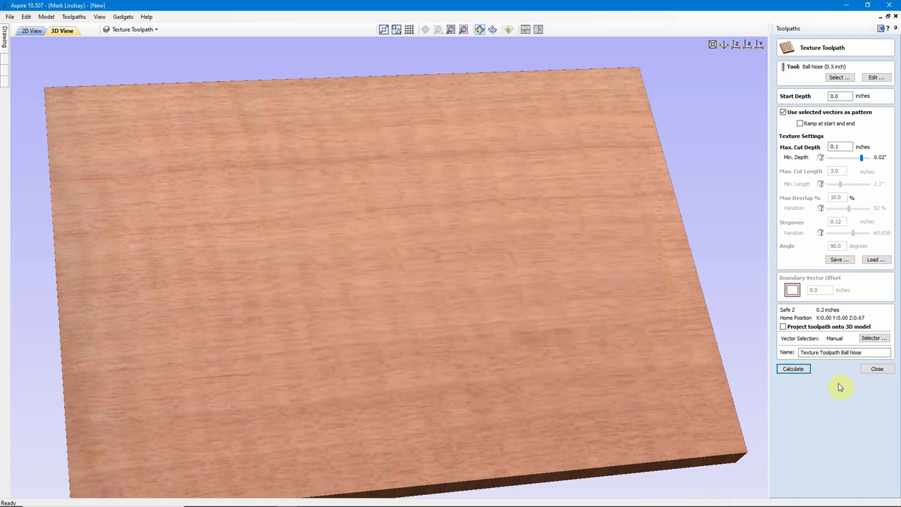
pyautogui.click(794, 368)
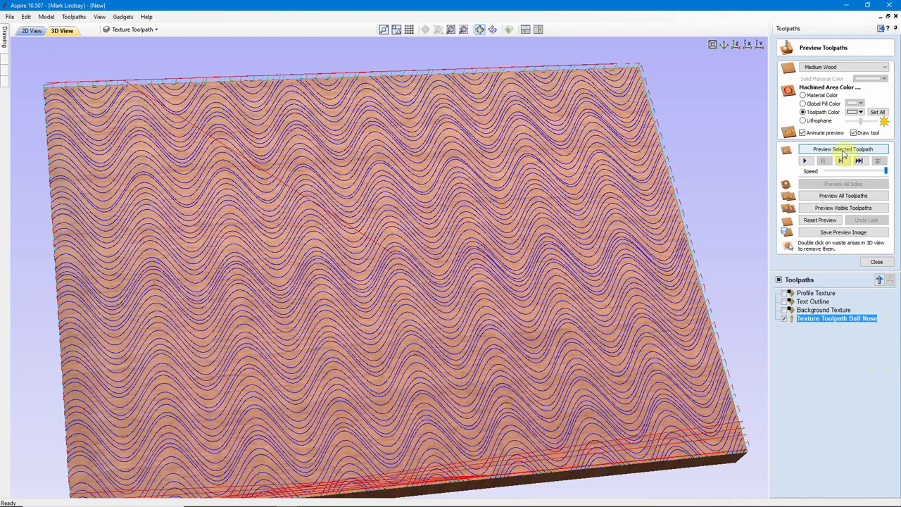
pyautogui.click(843, 150)
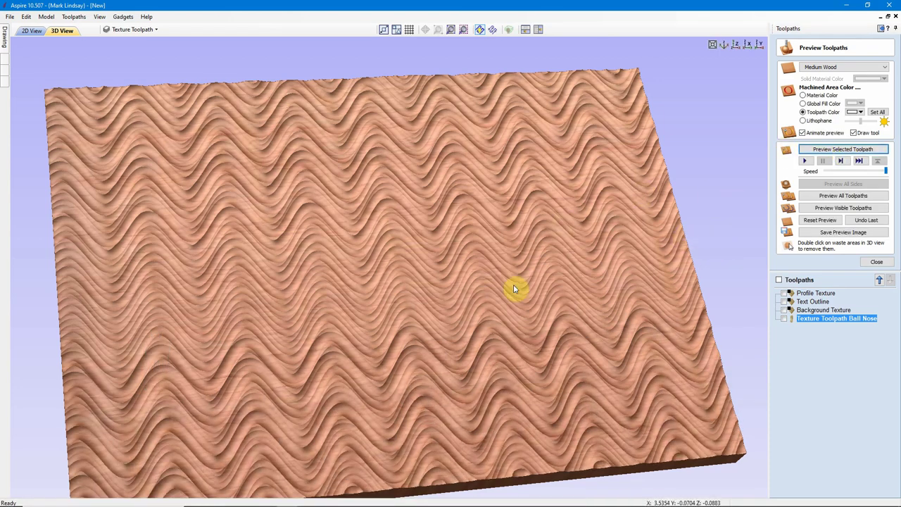
pyautogui.moveTo(452, 364); pyautogui.dragTo(459, 345)
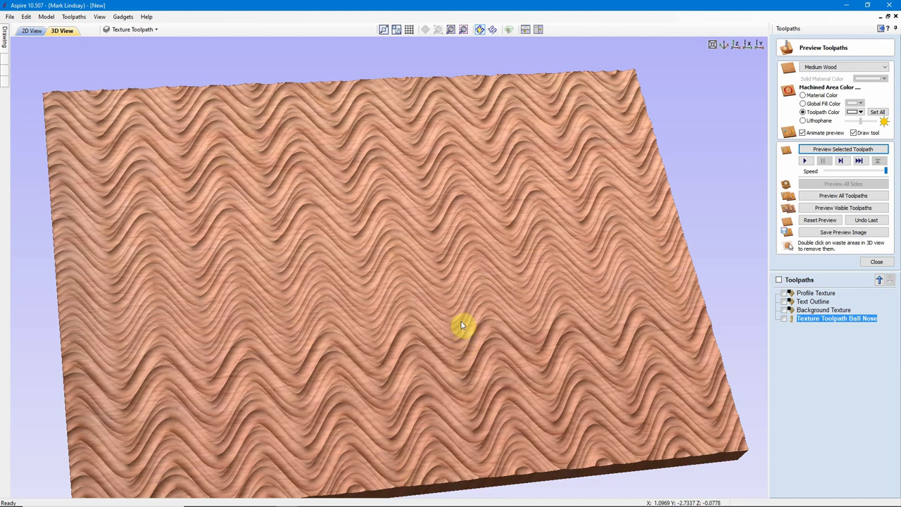
pyautogui.scroll(4, 514, 313)
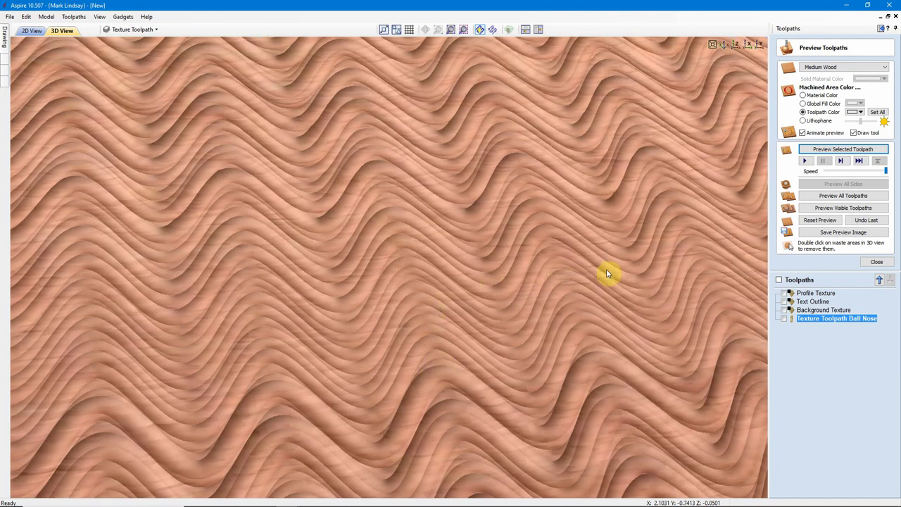
pyautogui.moveTo(451, 330); pyautogui.dragTo(471, 280)
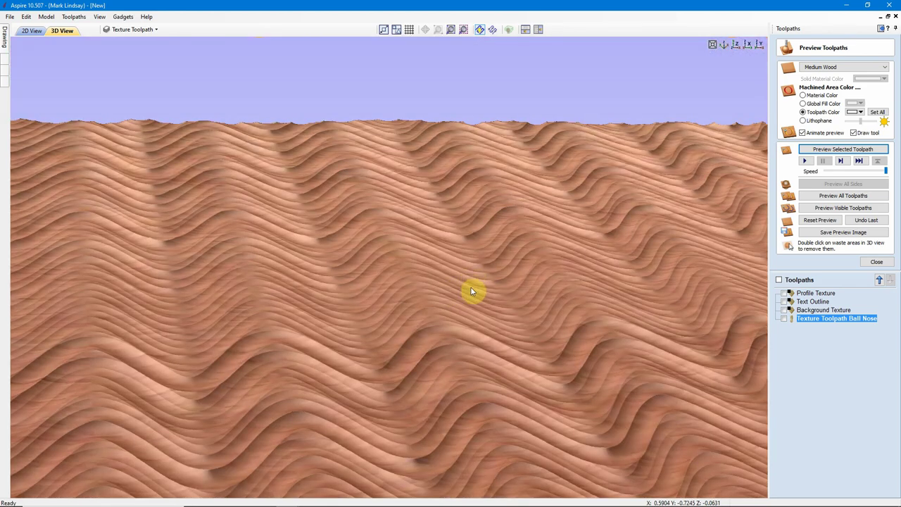
pyautogui.press('1')
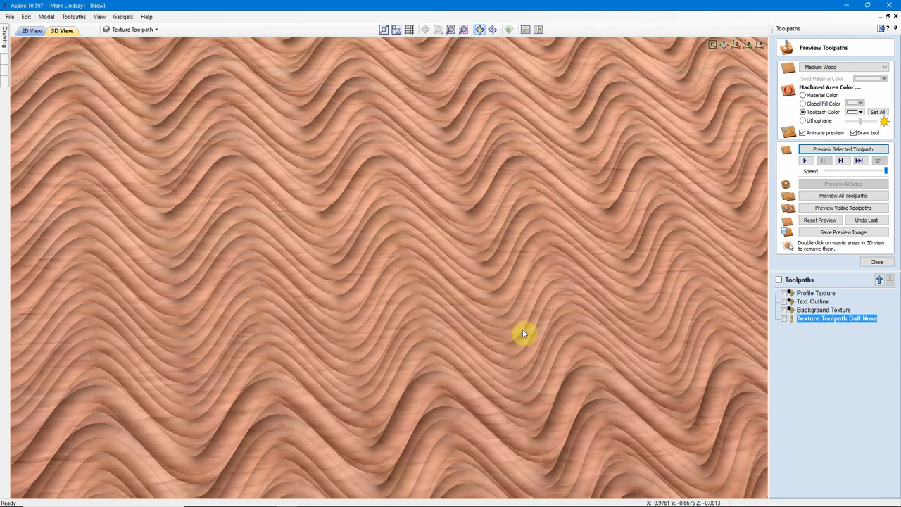
pyautogui.moveTo(536, 266); pyautogui.dragTo(564, 368)
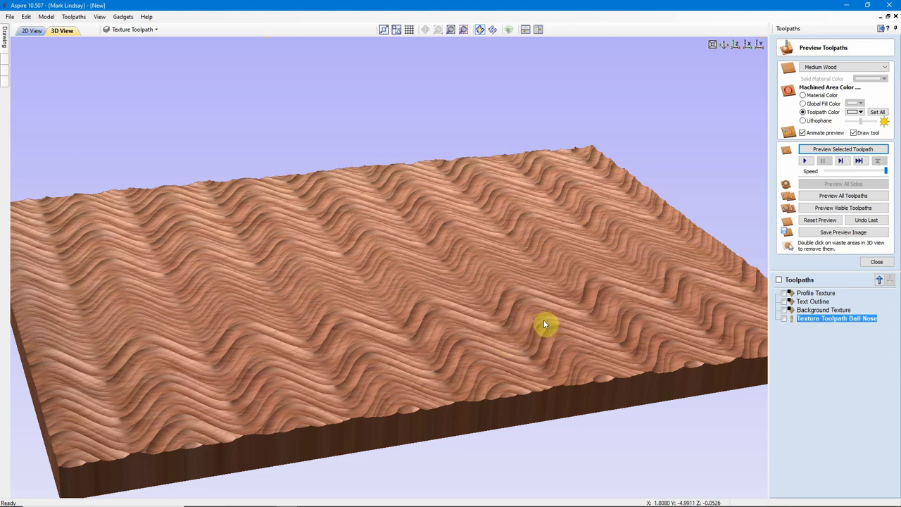
pyautogui.moveTo(606, 313); pyautogui.dragTo(634, 316)
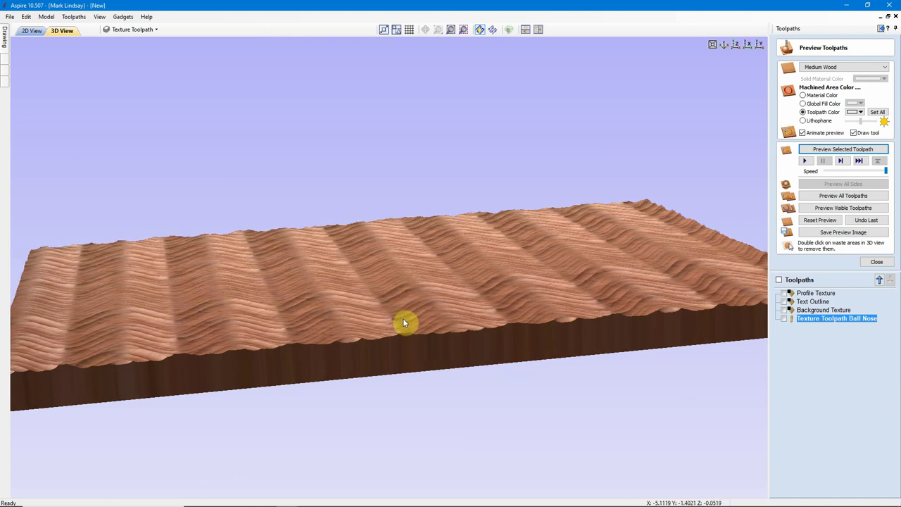
pyautogui.moveTo(404, 323); pyautogui.dragTo(646, 263)
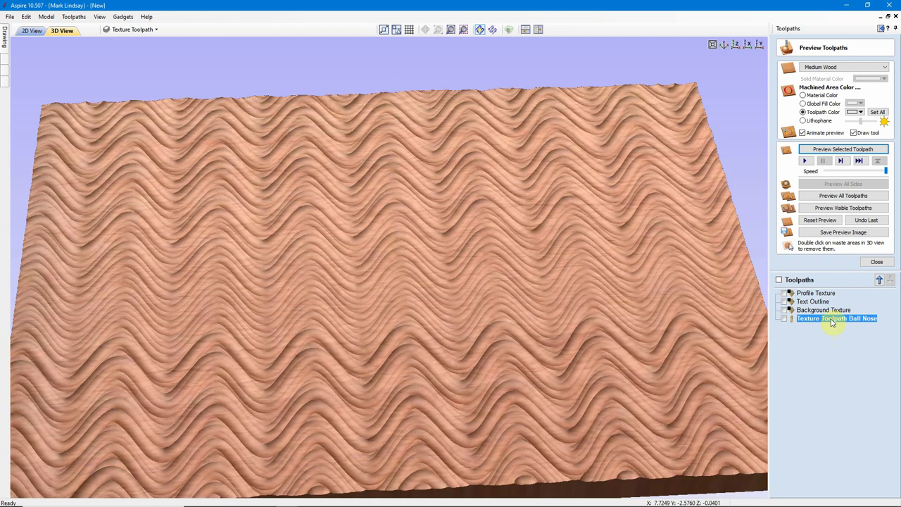
pyautogui.moveTo(833, 321)
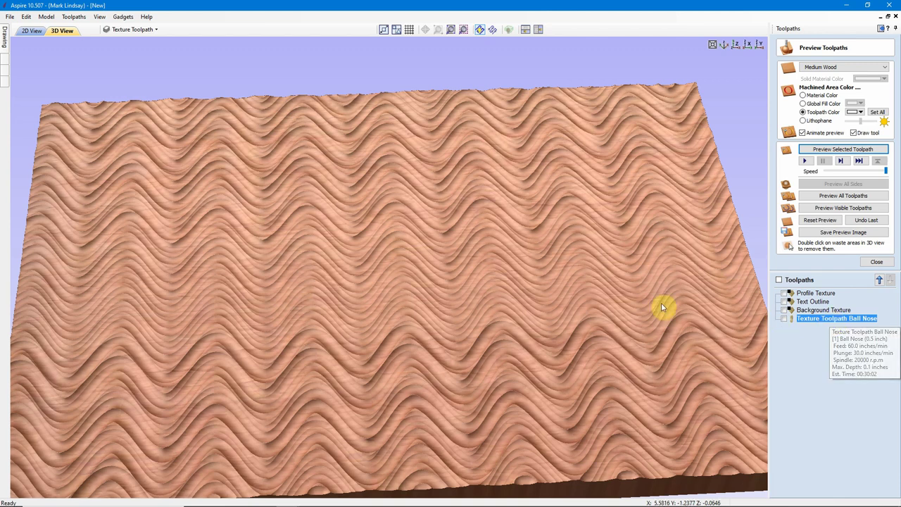
pyautogui.scroll(-2, 503, 195)
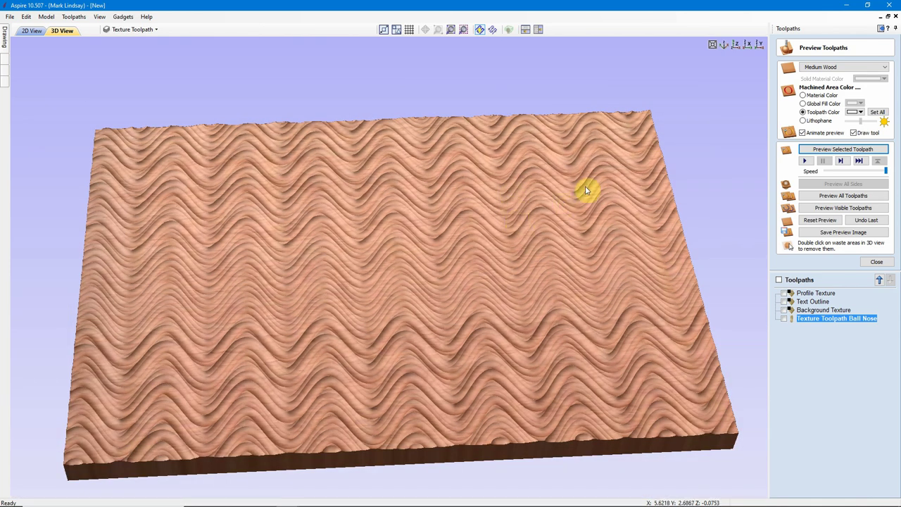
pyautogui.moveTo(587, 191); pyautogui.dragTo(589, 214)
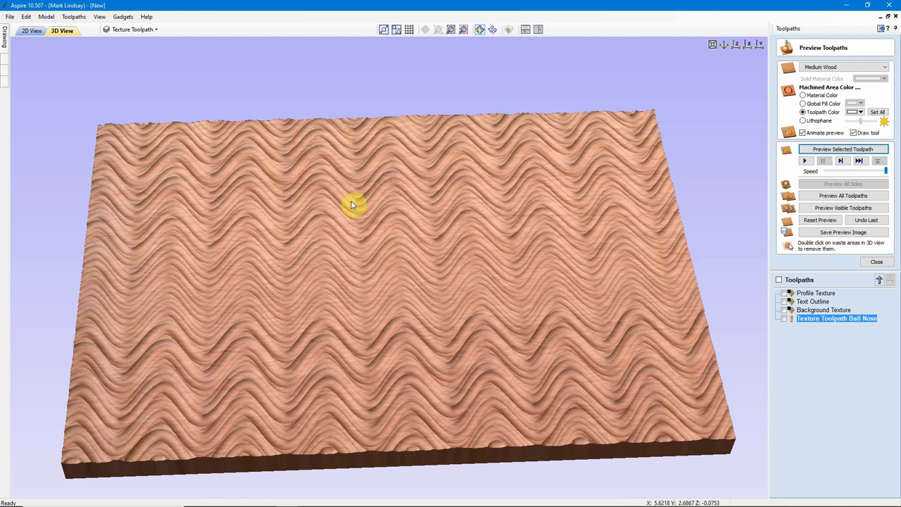
pyautogui.moveTo(520, 214); pyautogui.dragTo(523, 219)
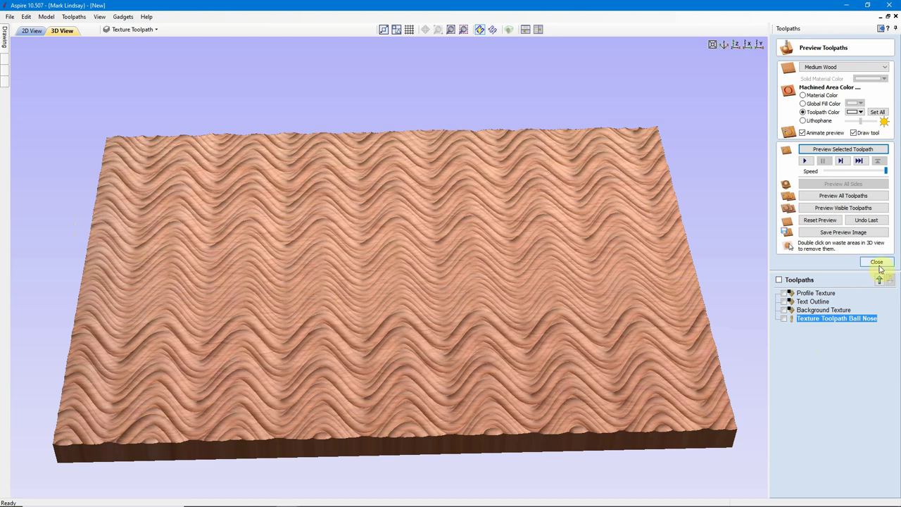
# Reset the carving preview to bare wood, close the preview and set a top view
pyautogui.moveTo(533, 281); pyautogui.dragTo(543, 305)
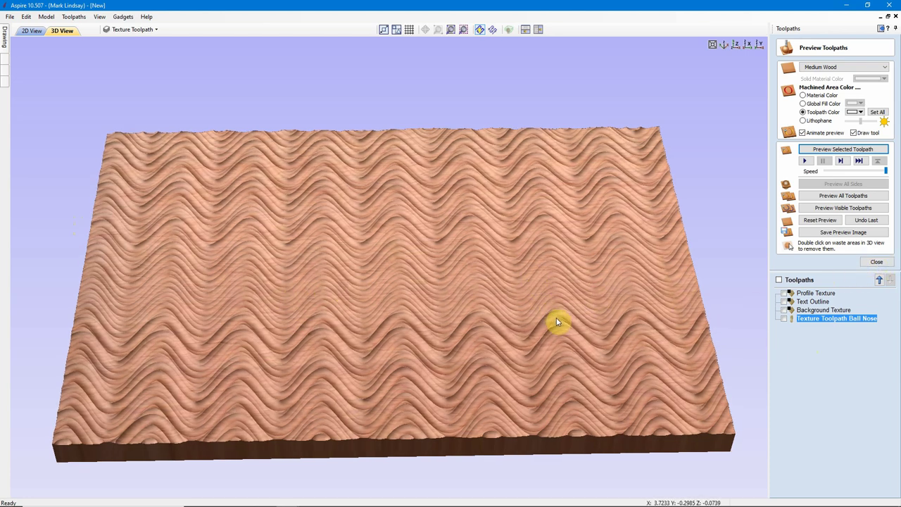
pyautogui.click(820, 220)
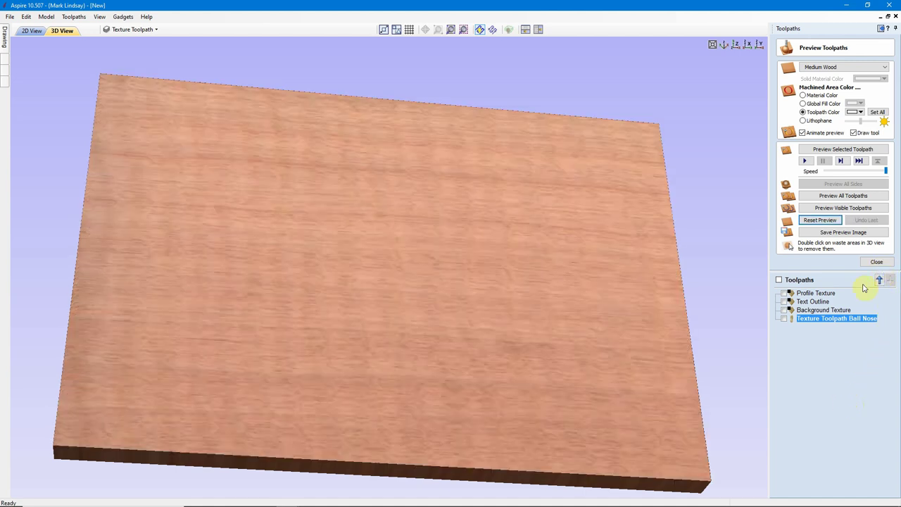
pyautogui.click(876, 261)
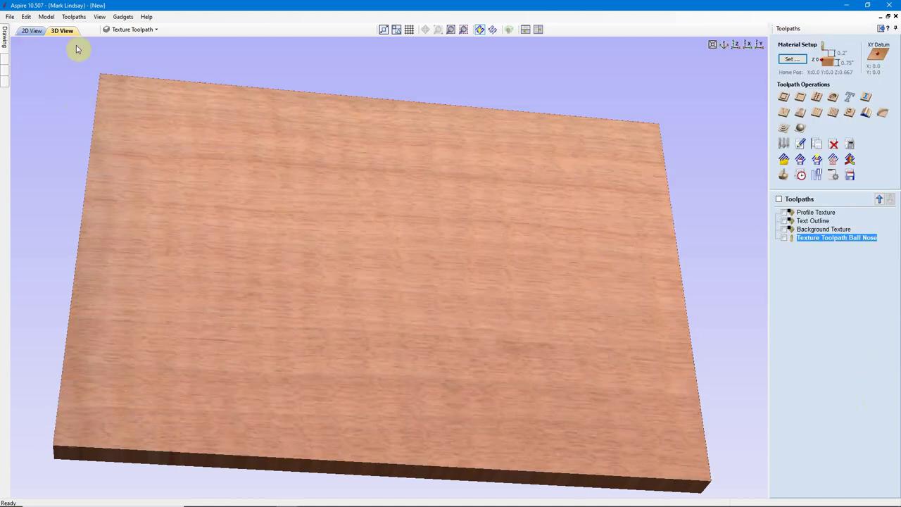
pyautogui.click(736, 45)
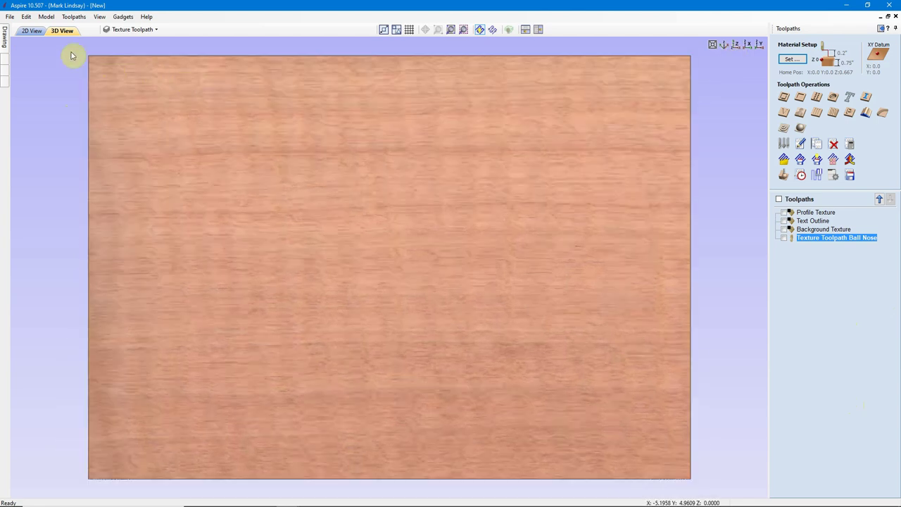
# In the 2D view, start a new Texture Toolpath using the 90° 0.5625 inch V-bit
pyautogui.press('F2')
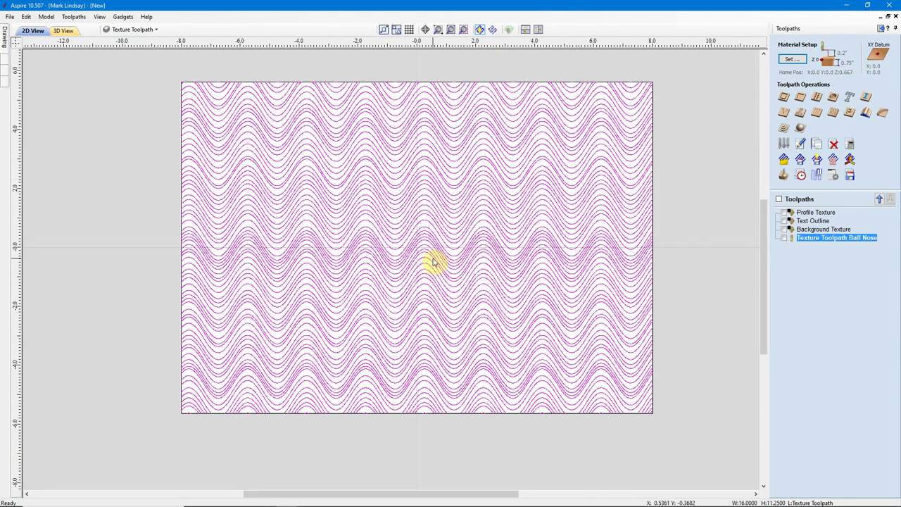
pyautogui.click(832, 115)
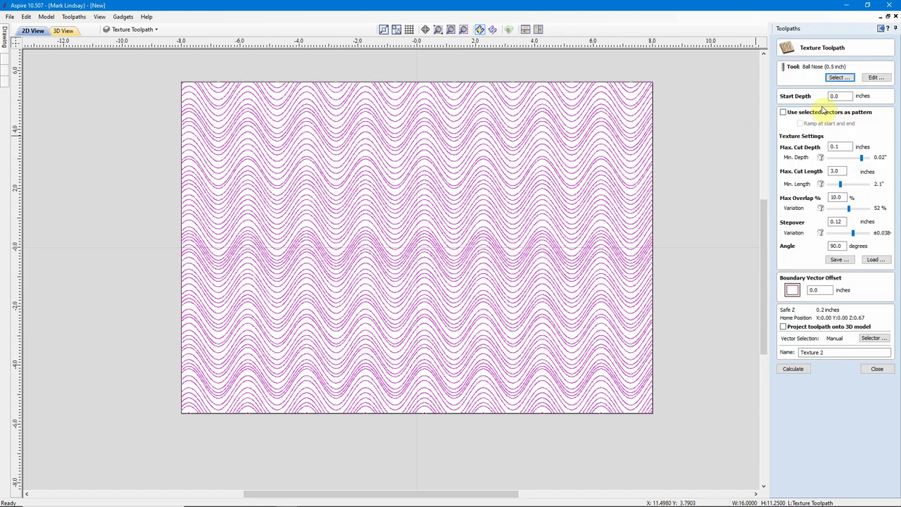
pyautogui.click(839, 77)
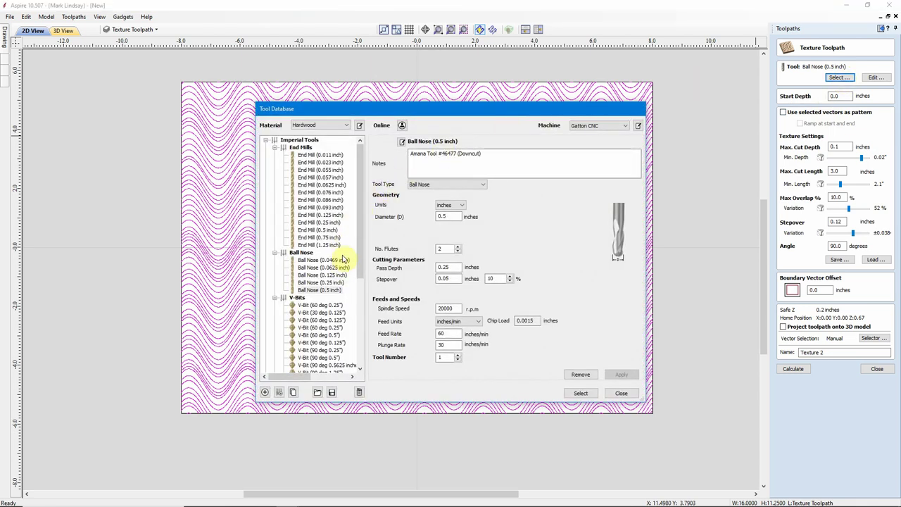
pyautogui.click(337, 366)
pyautogui.click(579, 394)
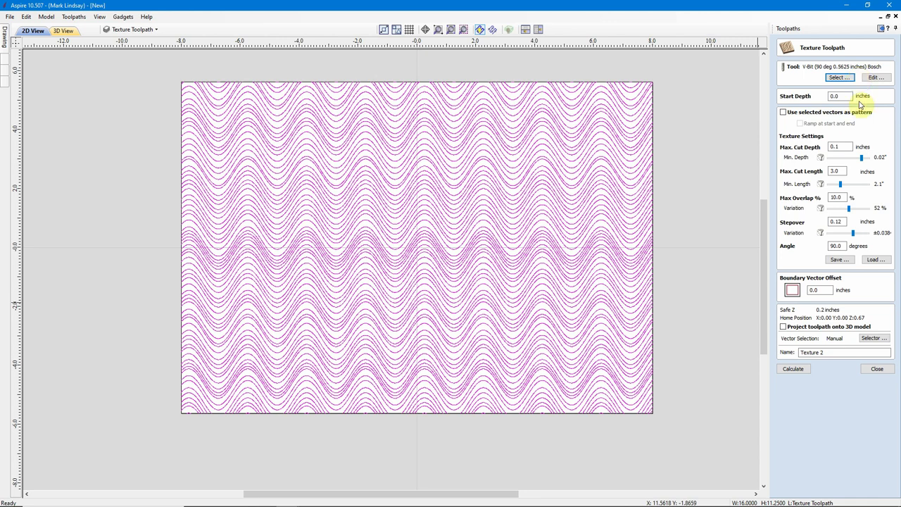
# Use the selected wave vectors as the pattern and name it 'Texture Toolpath V-Bit'
pyautogui.click(784, 112)
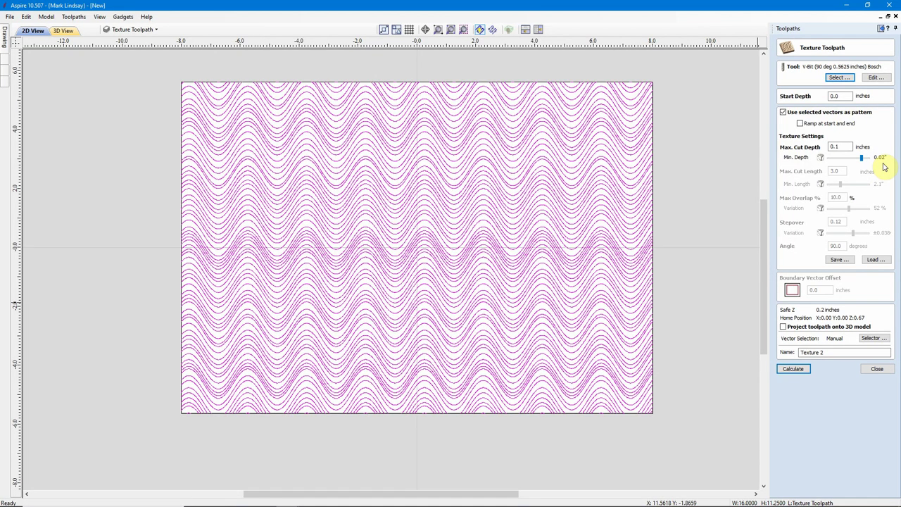
pyautogui.doubleClick(837, 353)
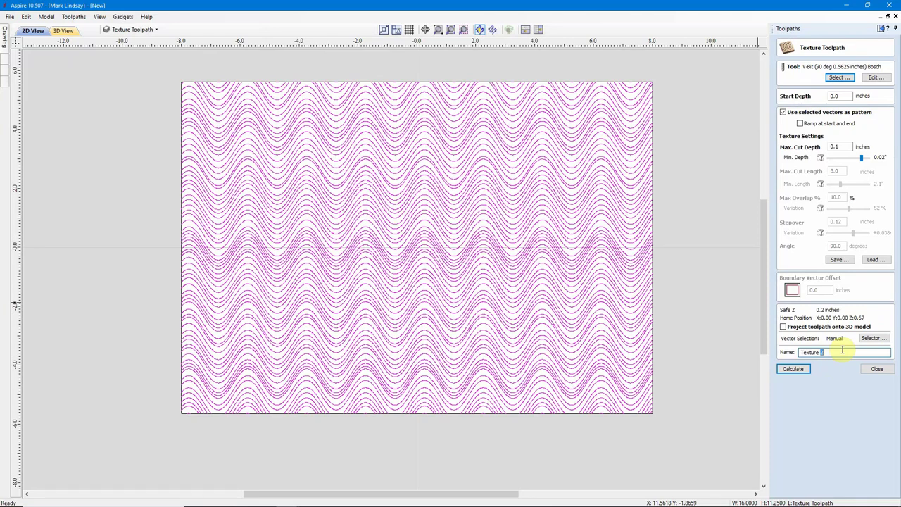
pyautogui.write('Toolpath V-Bit')
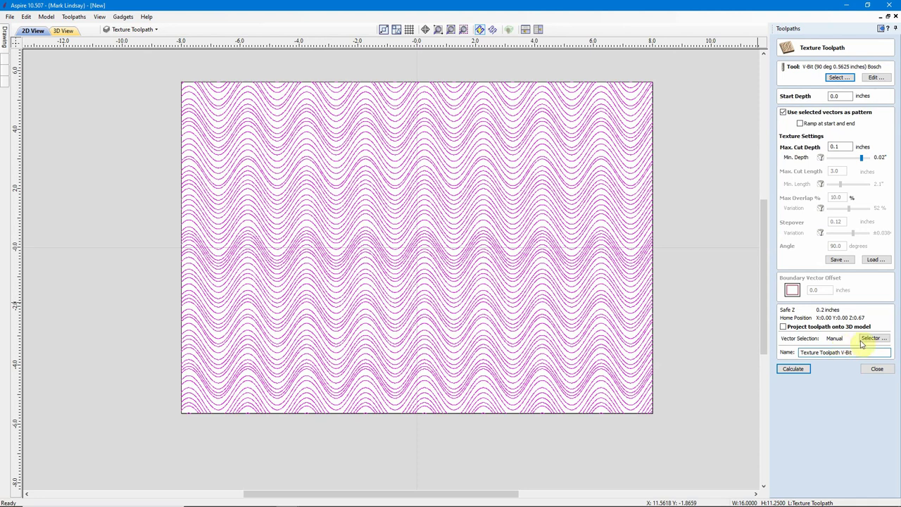
# Calculate the V-bit texture toolpath and preview it carving the board
pyautogui.click(796, 371)
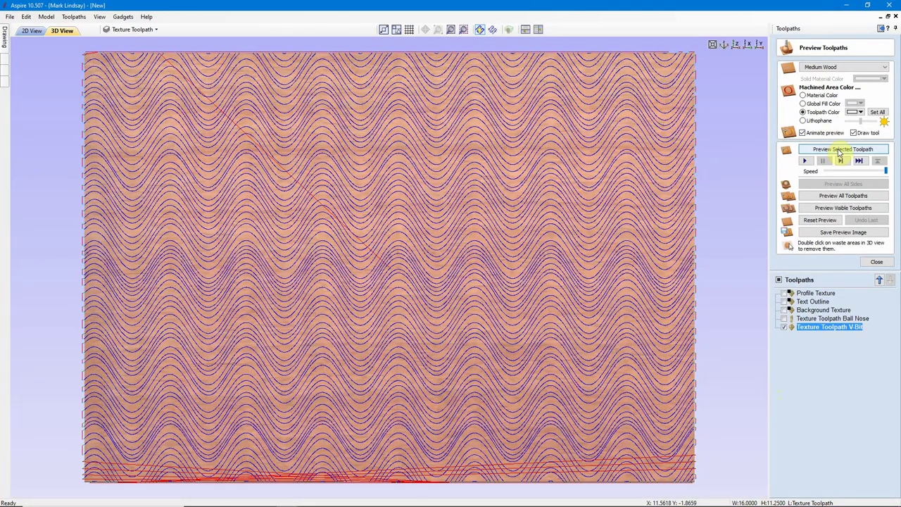
pyautogui.click(839, 151)
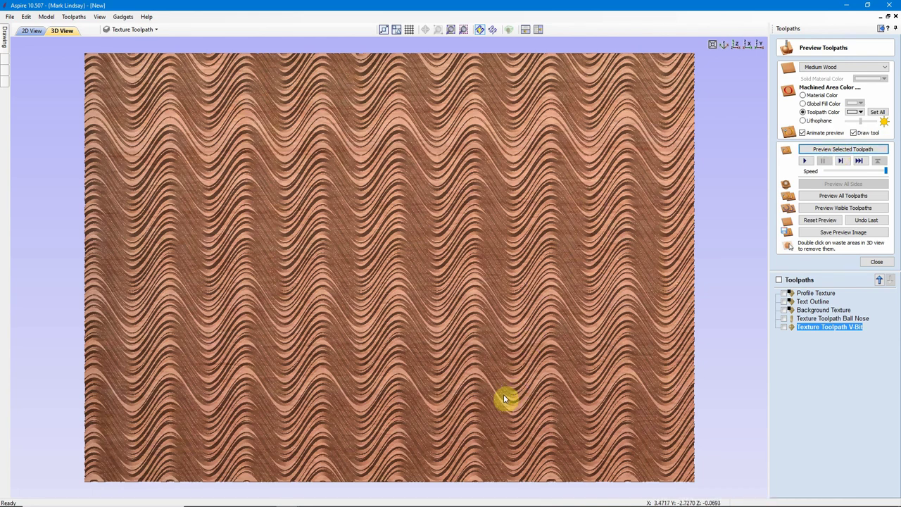
pyautogui.moveTo(504, 398); pyautogui.dragTo(513, 370)
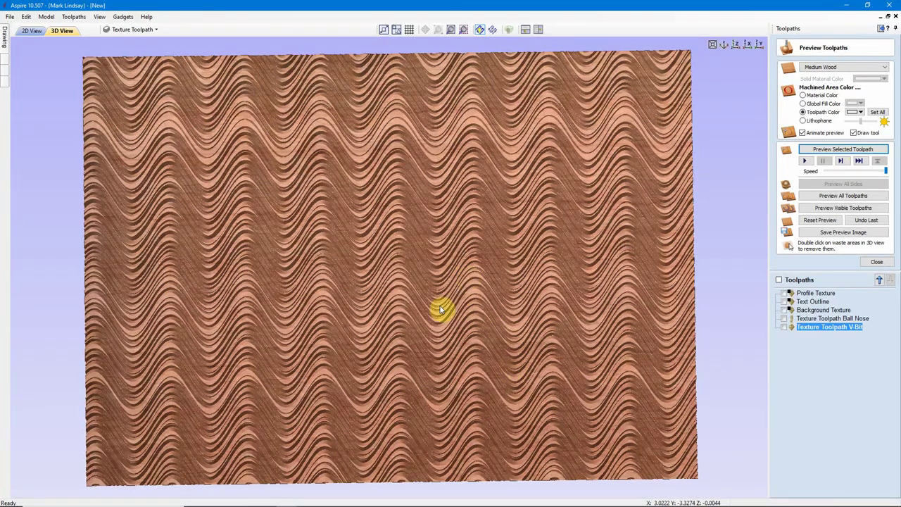
pyautogui.moveTo(440, 308); pyautogui.dragTo(322, 458)
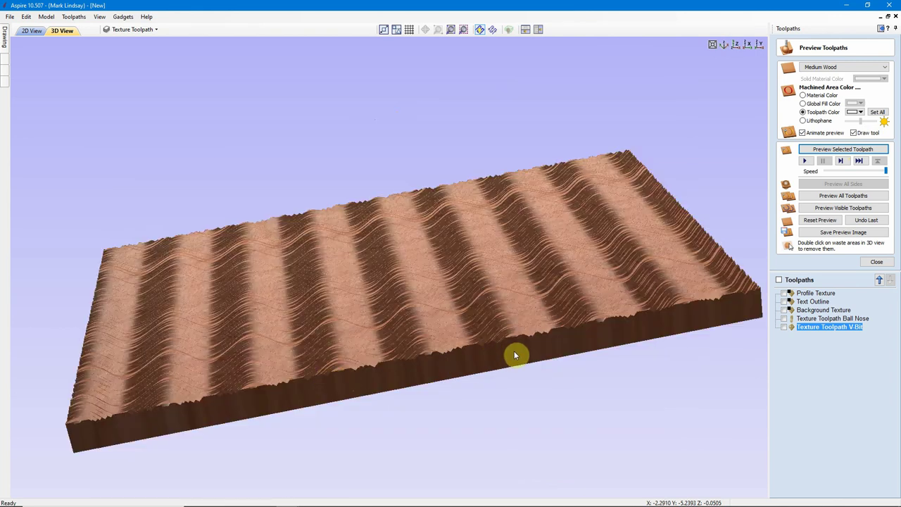
pyautogui.moveTo(514, 352); pyautogui.dragTo(571, 326)
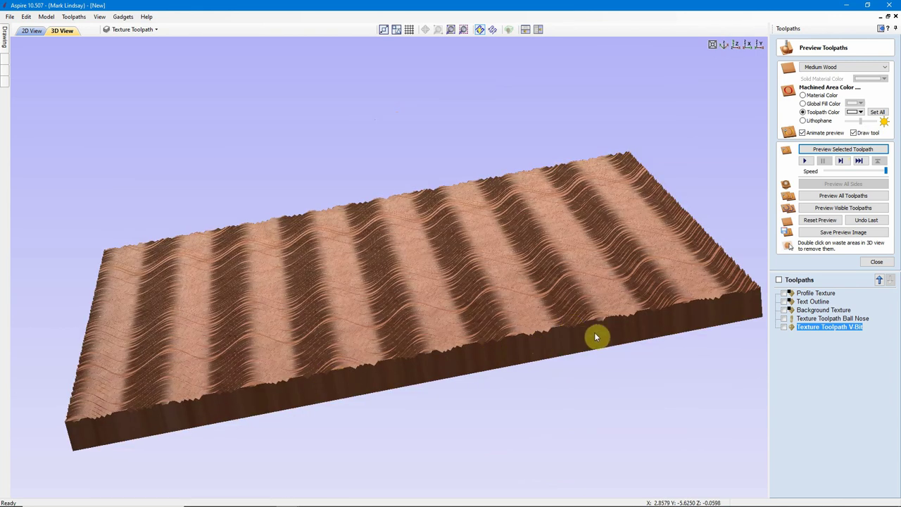
# Inspect the V-grooved wavy ridges from top-down and tilted 3D views
pyautogui.scroll(2, 600, 335)
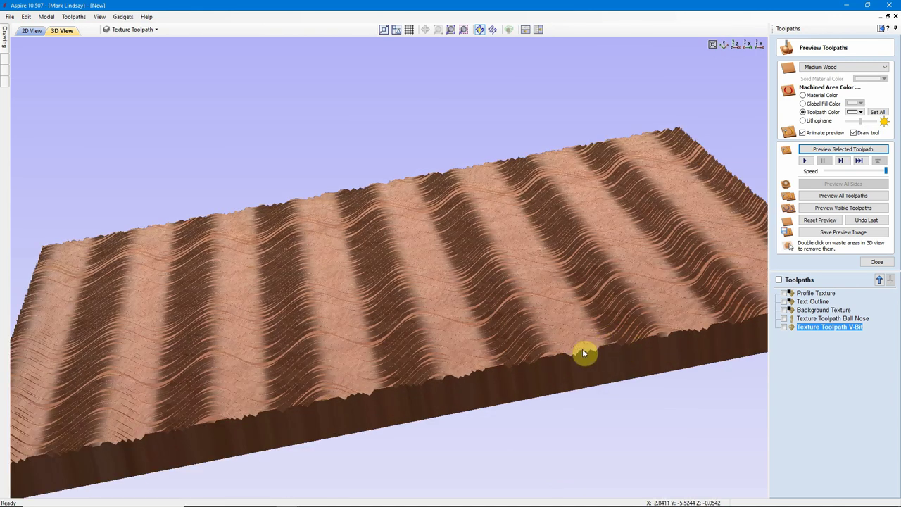
pyautogui.moveTo(514, 275); pyautogui.dragTo(518, 297)
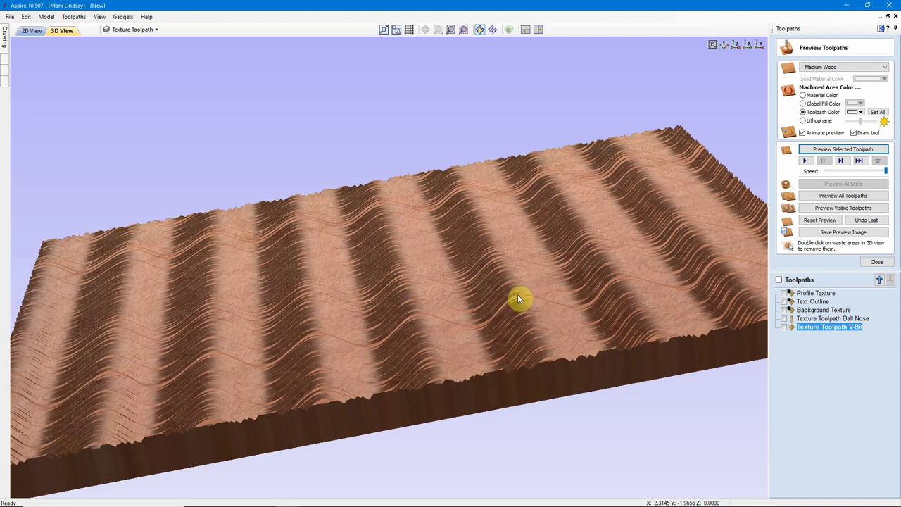
pyautogui.scroll(3, 559, 365)
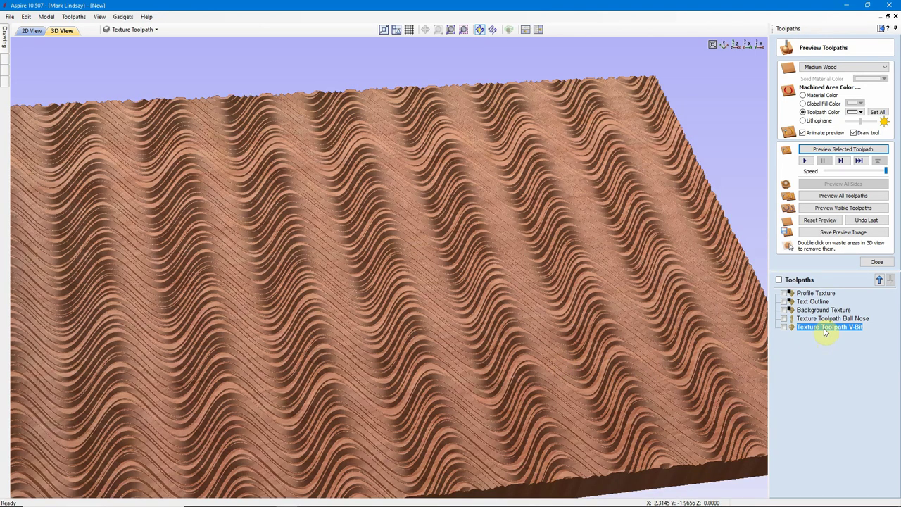
pyautogui.moveTo(826, 333)
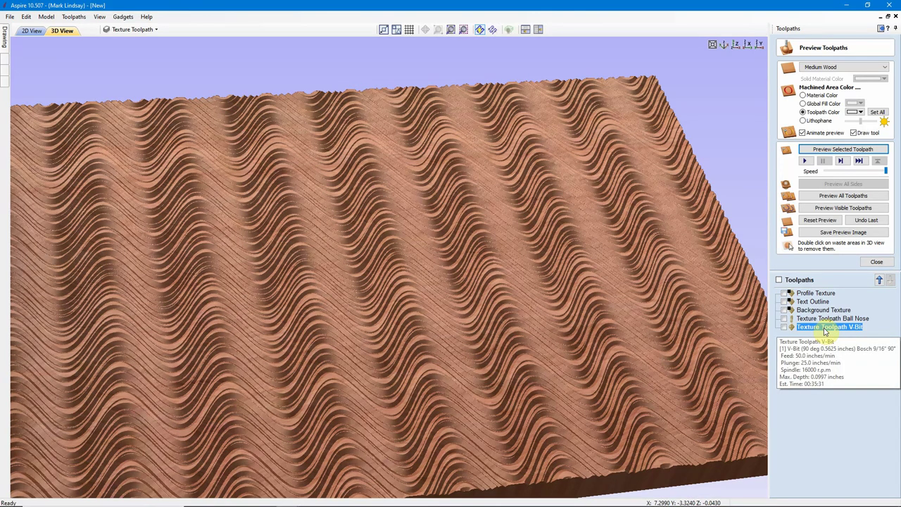
pyautogui.moveTo(492, 246); pyautogui.dragTo(507, 255)
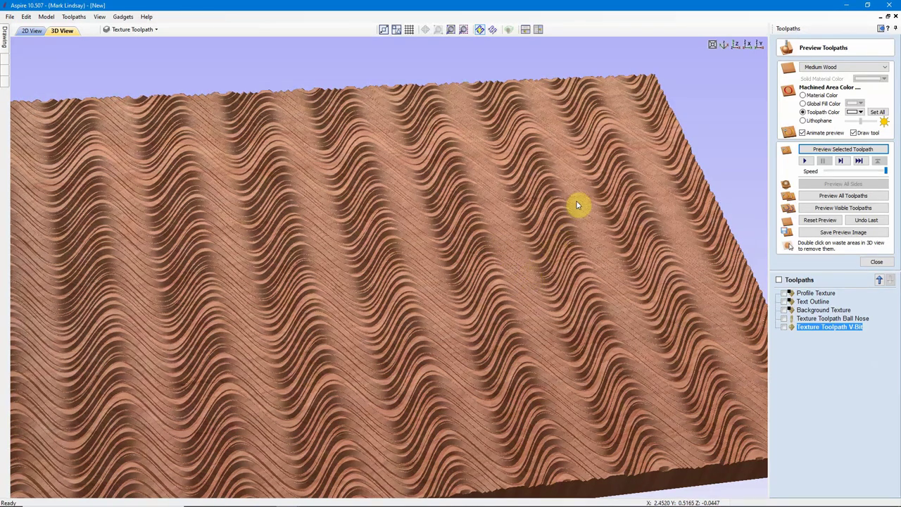
pyautogui.scroll(3, 411, 277)
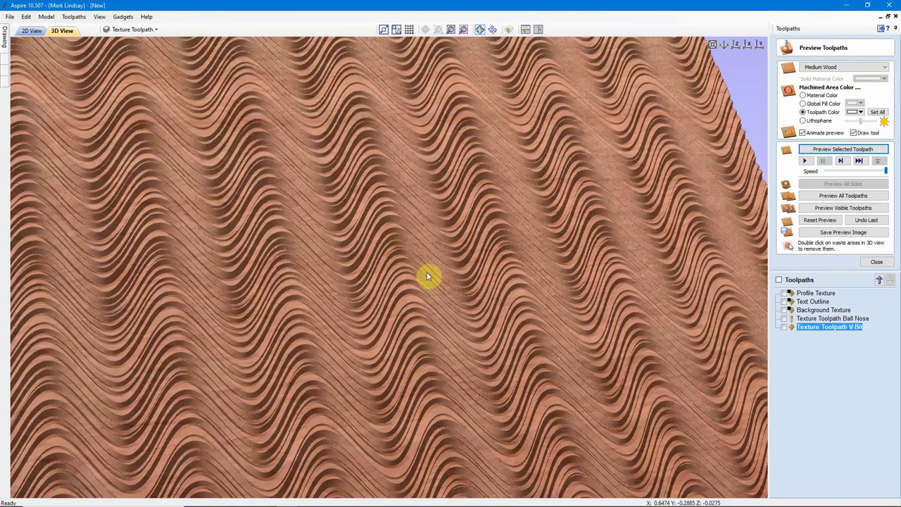
pyautogui.moveTo(427, 275); pyautogui.dragTo(433, 376)
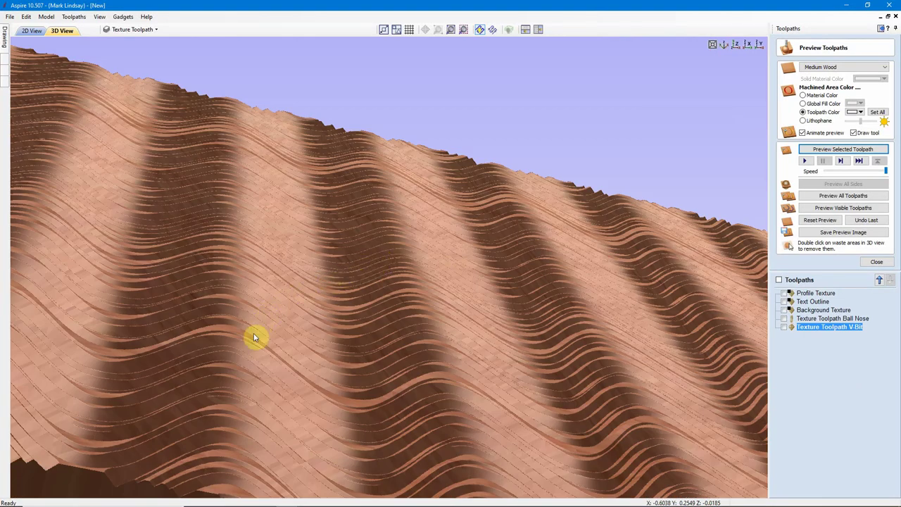
pyautogui.press('1')
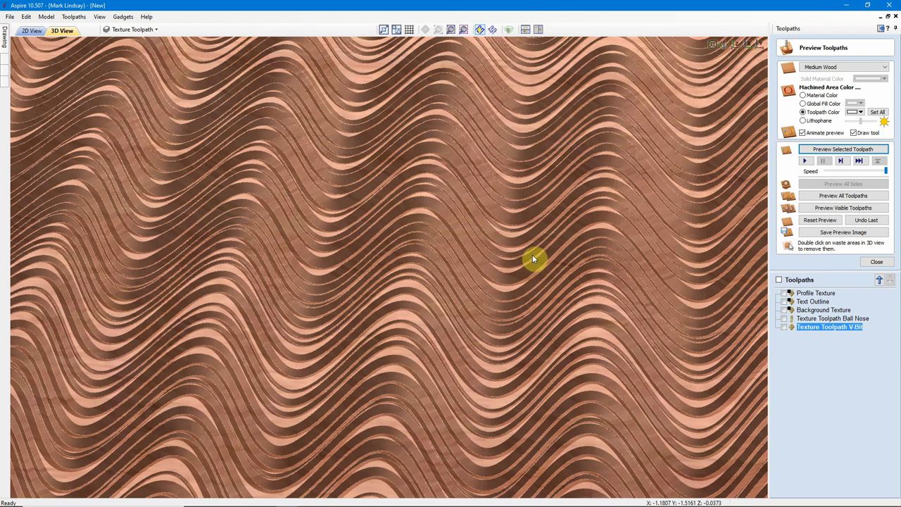
pyautogui.press('0')
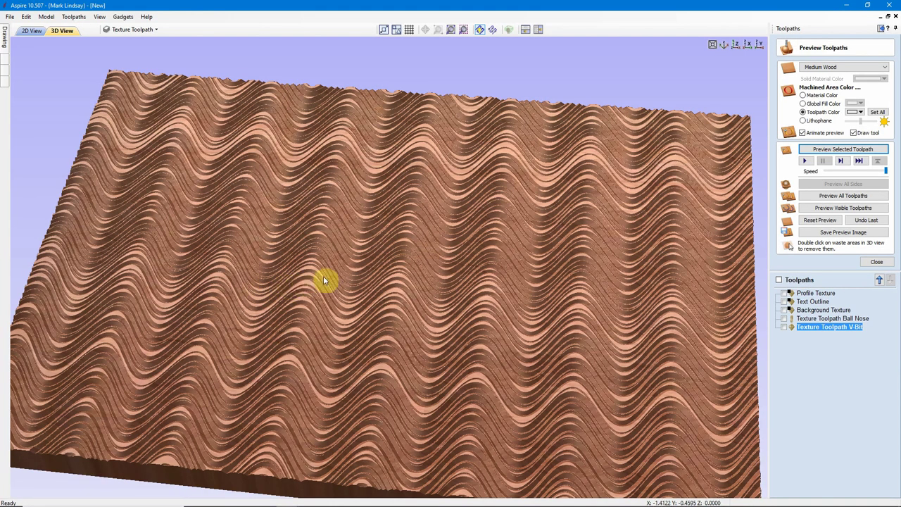
pyautogui.click(735, 44)
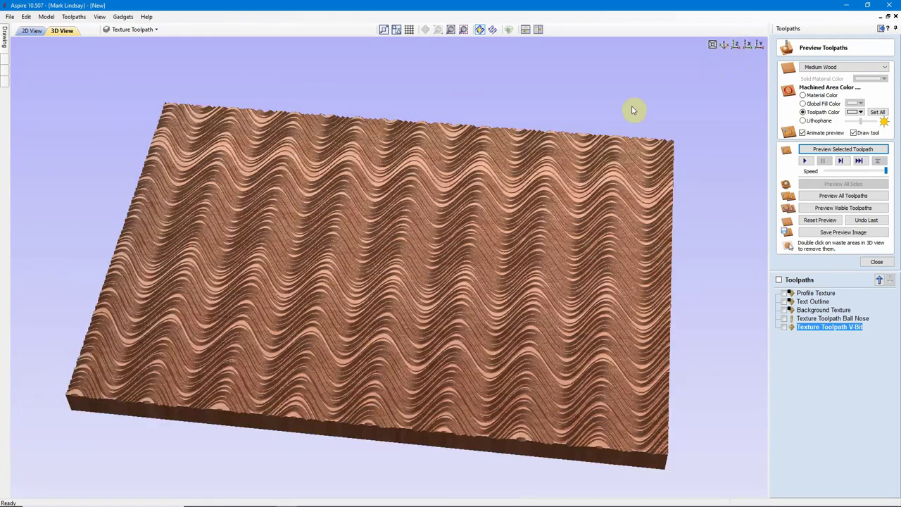
pyautogui.press('1')
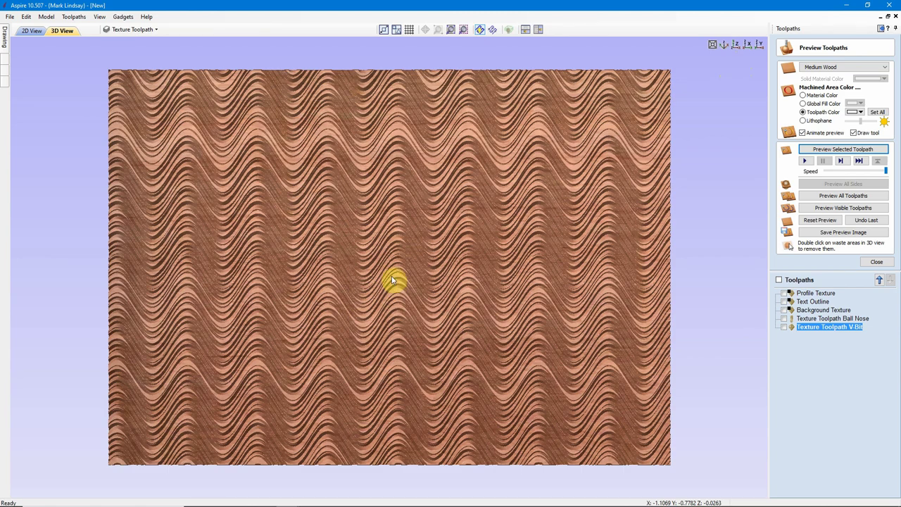
pyautogui.scroll(2, 397, 259)
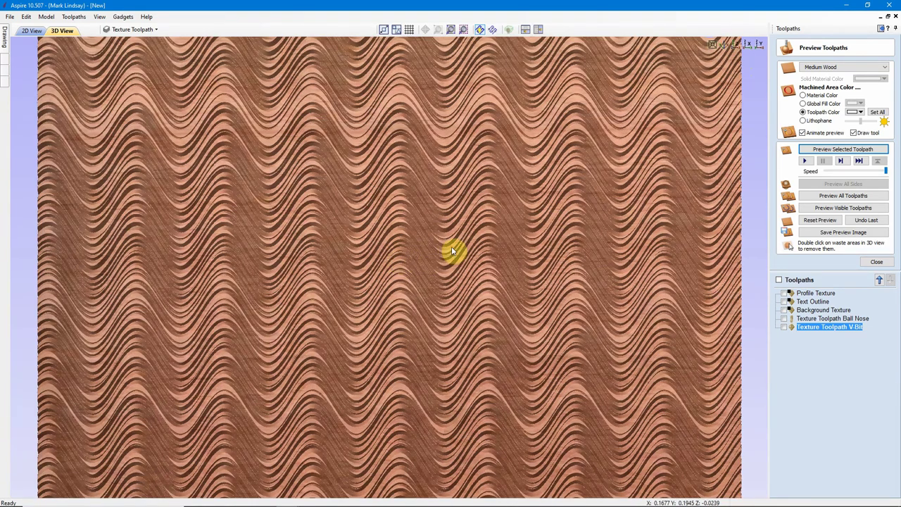
pyautogui.scroll(2, 452, 244)
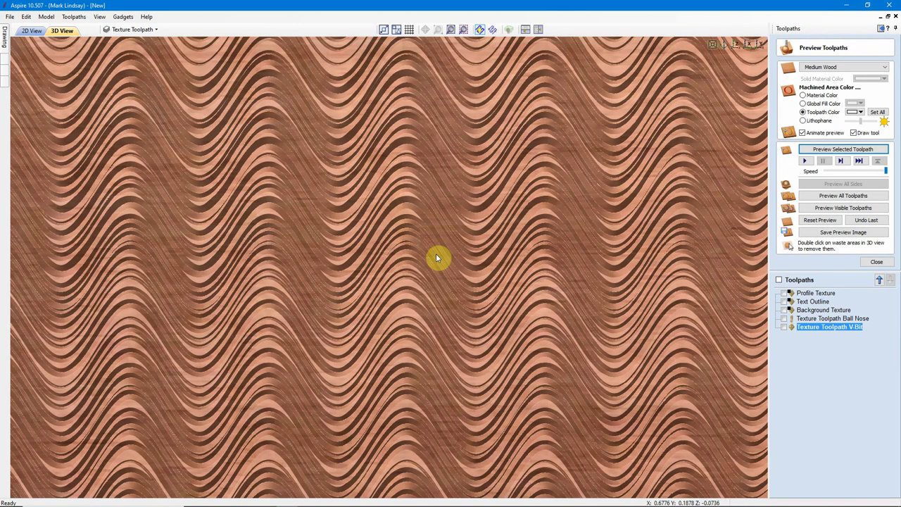
pyautogui.moveTo(435, 254); pyautogui.dragTo(352, 235)
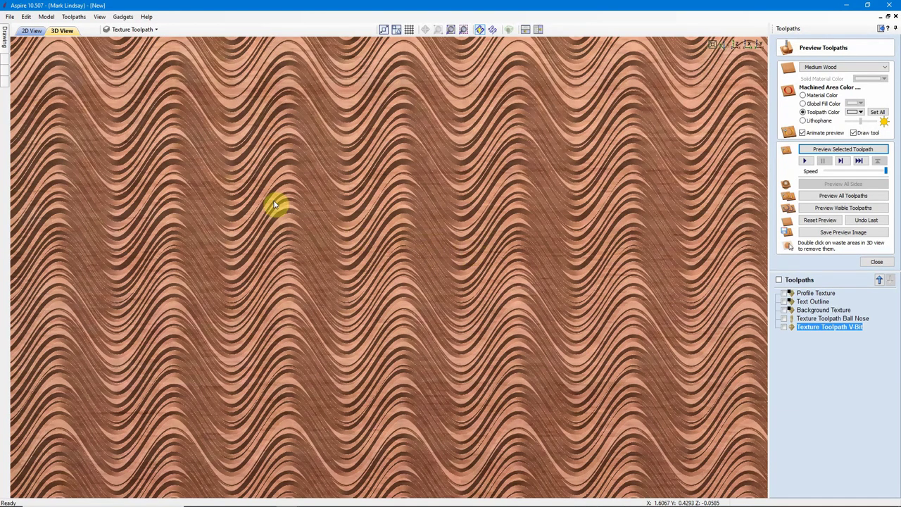
pyautogui.press('1')
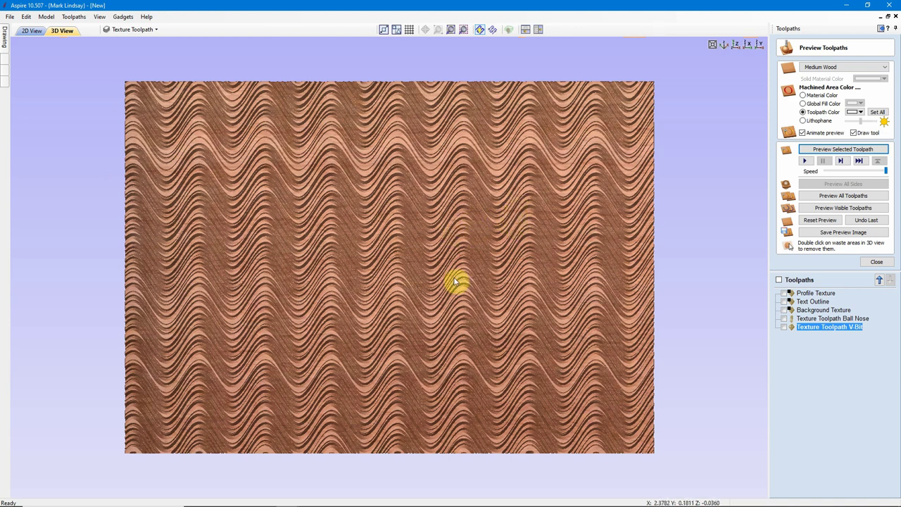
pyautogui.moveTo(490, 437); pyautogui.dragTo(474, 350)
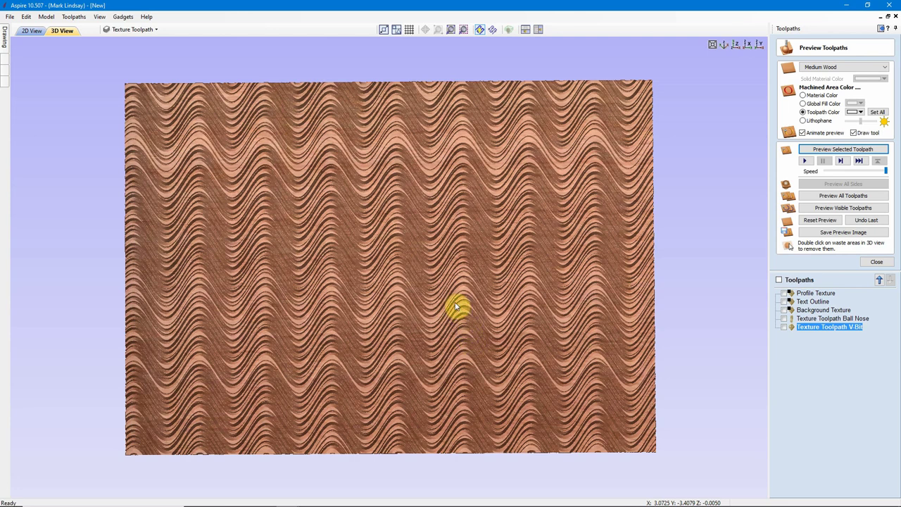
pyautogui.moveTo(445, 278); pyautogui.dragTo(465, 302)
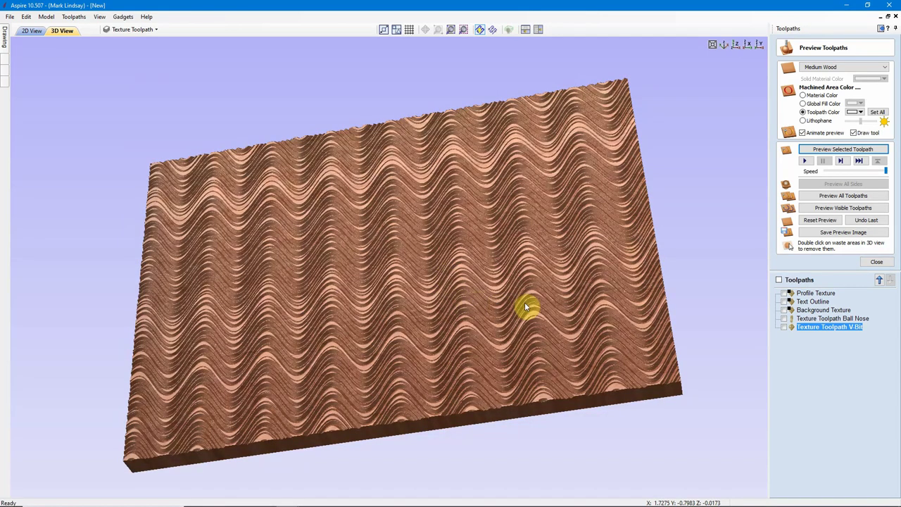
pyautogui.moveTo(358, 369); pyautogui.dragTo(339, 257)
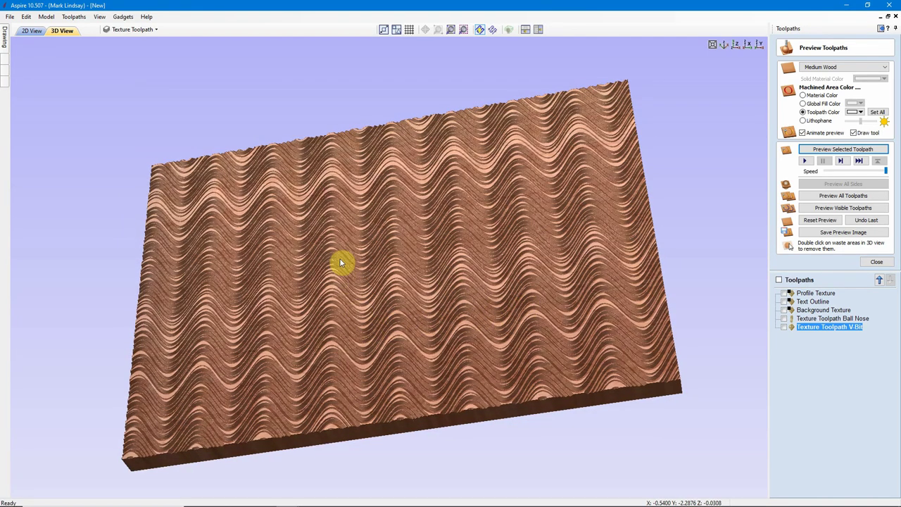
pyautogui.moveTo(358, 224); pyautogui.dragTo(368, 209)
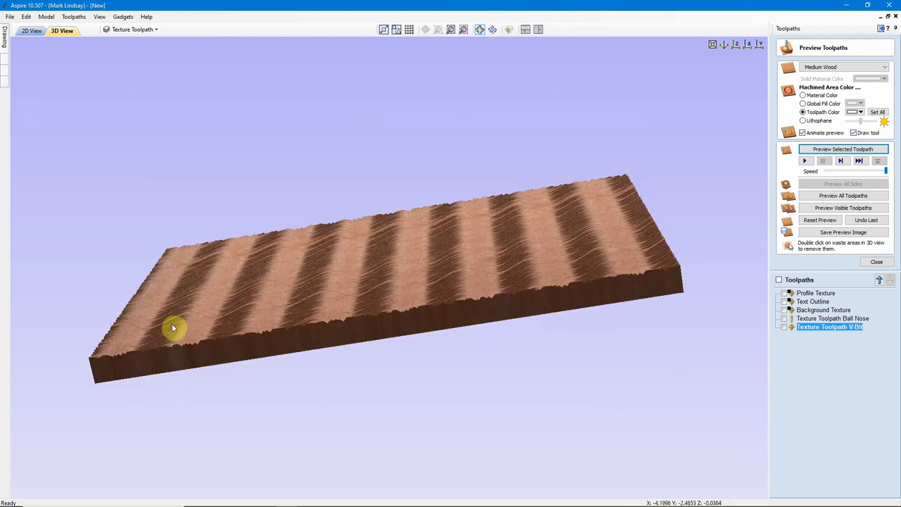
pyautogui.moveTo(313, 346); pyautogui.dragTo(508, 289)
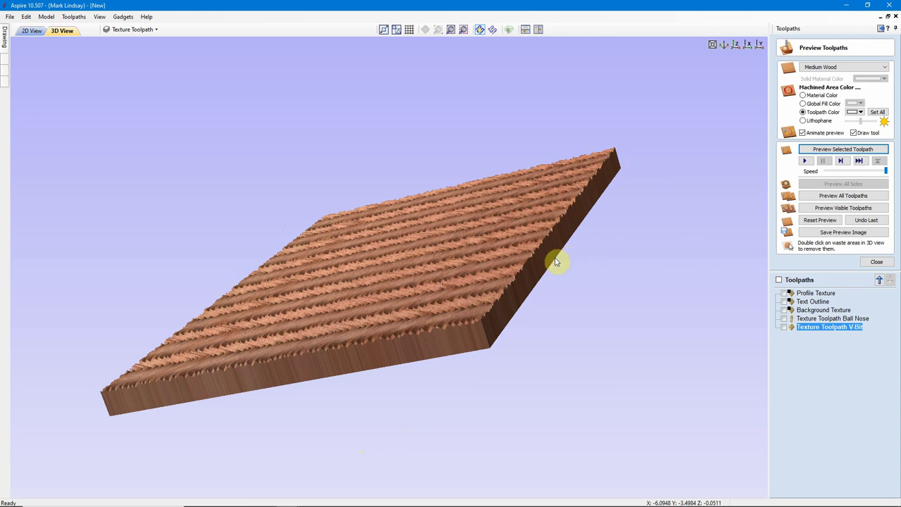
pyautogui.moveTo(680, 217); pyautogui.dragTo(543, 263)
pyautogui.moveTo(485, 304); pyautogui.dragTo(468, 171)
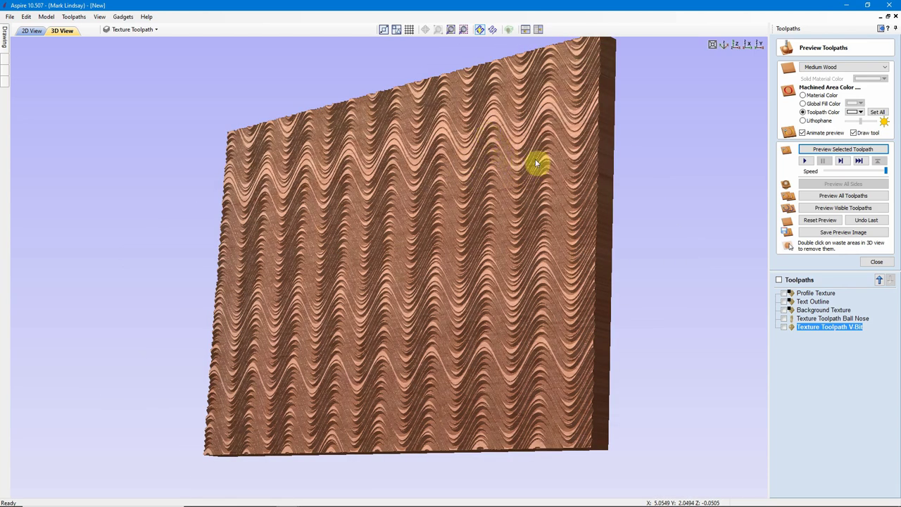
pyautogui.moveTo(535, 163); pyautogui.dragTo(577, 165)
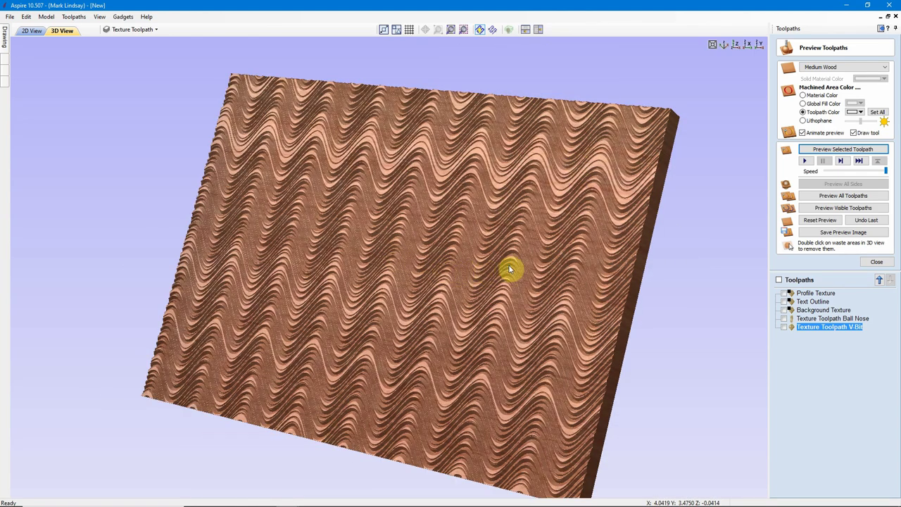
pyautogui.moveTo(510, 269); pyautogui.dragTo(553, 268)
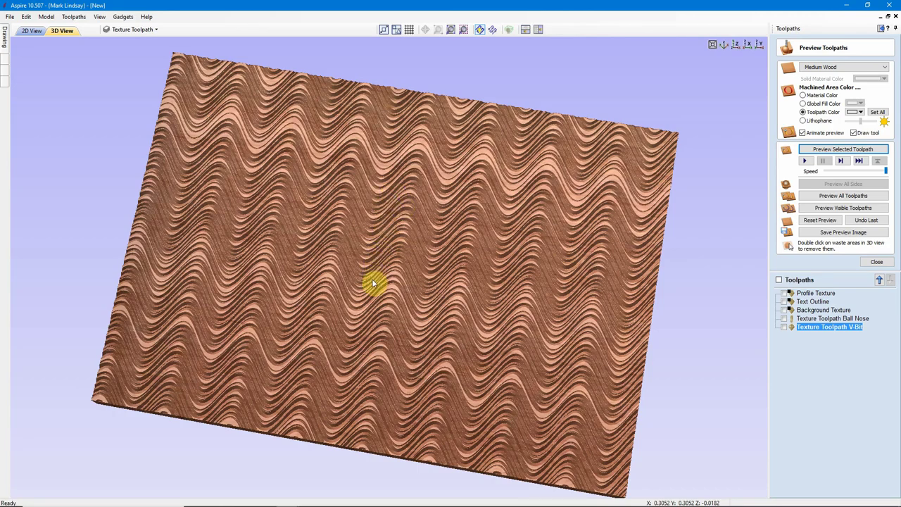
pyautogui.moveTo(413, 171); pyautogui.dragTo(483, 150)
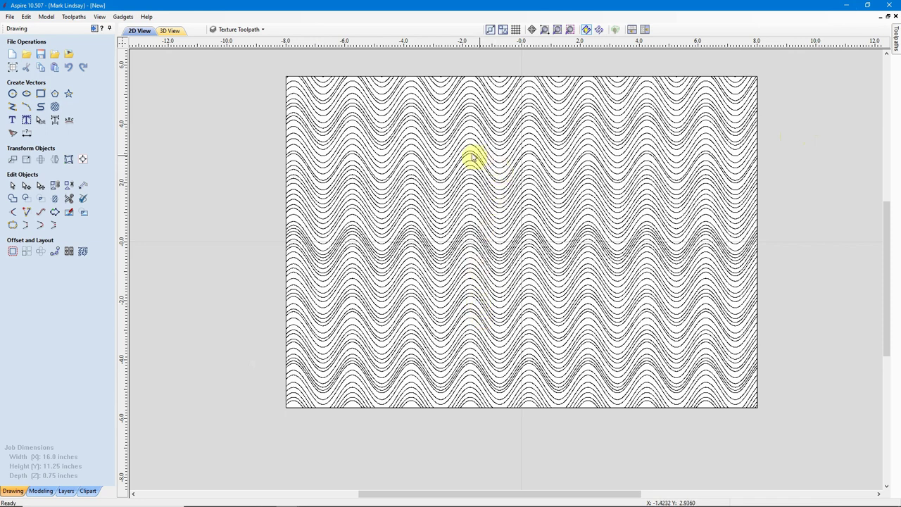
# Glance at the layer list and the Create Vector Texture form, closing both unchanged
pyautogui.click(264, 31)
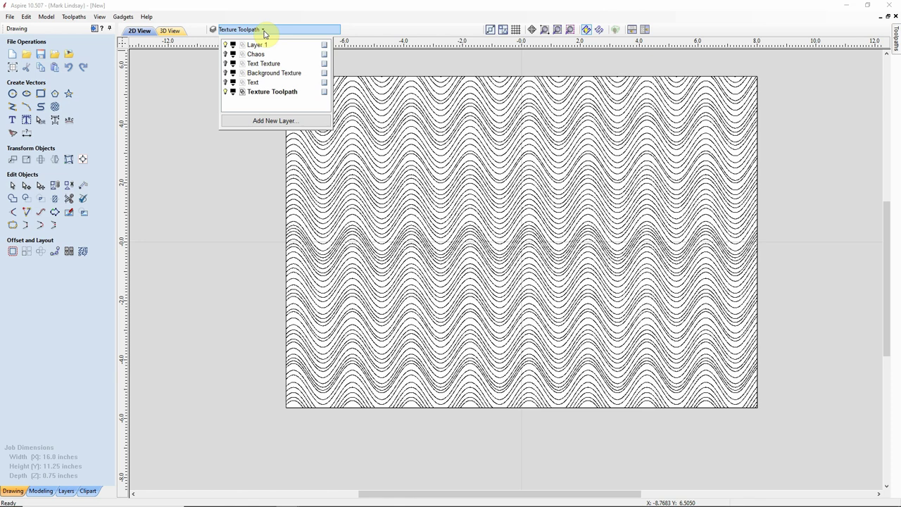
pyautogui.click(241, 169)
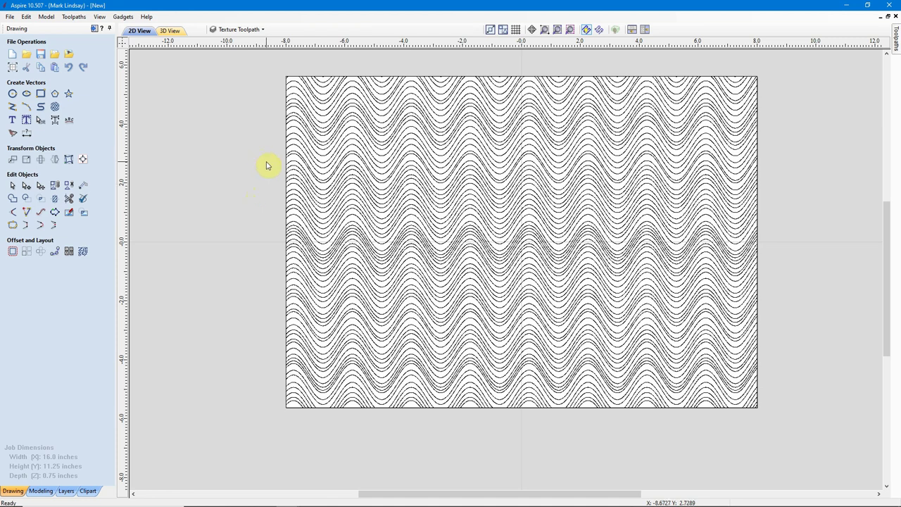
pyautogui.click(54, 106)
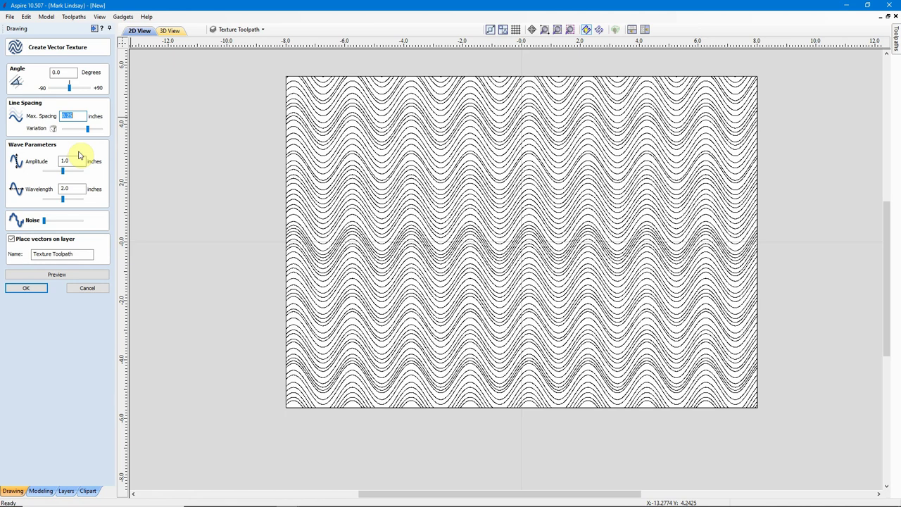
pyautogui.click(97, 294)
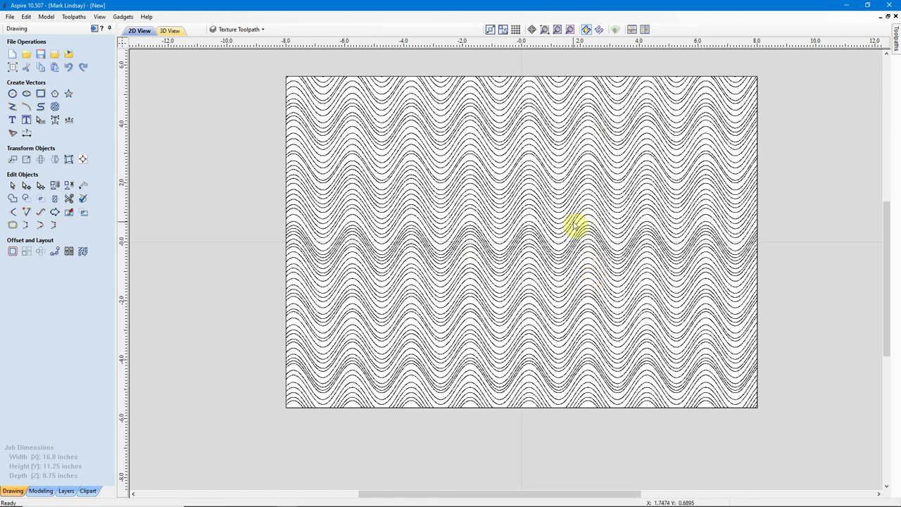
pyautogui.scroll(1, 546, 193)
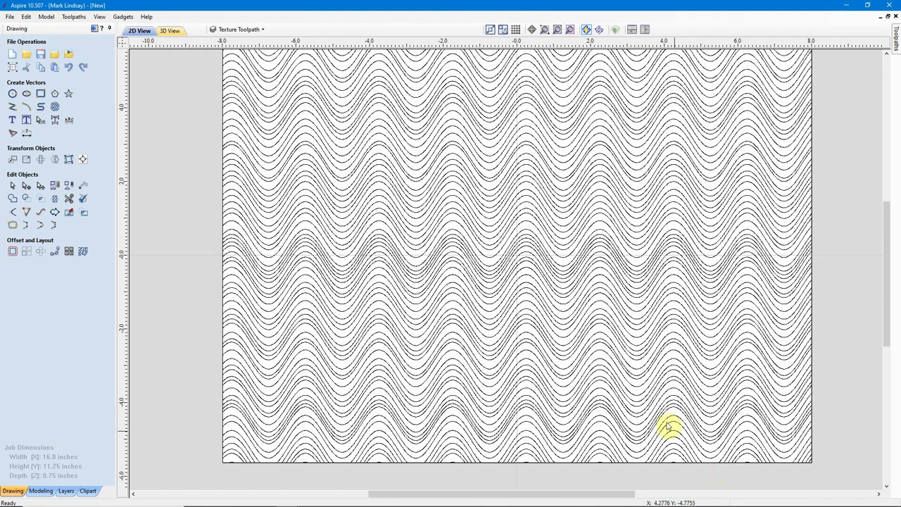
pyautogui.scroll(-1, 630, 320)
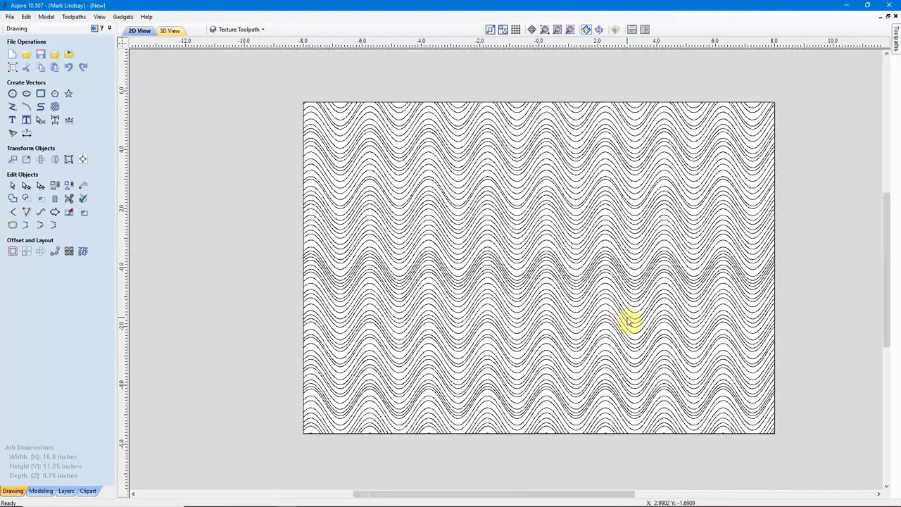